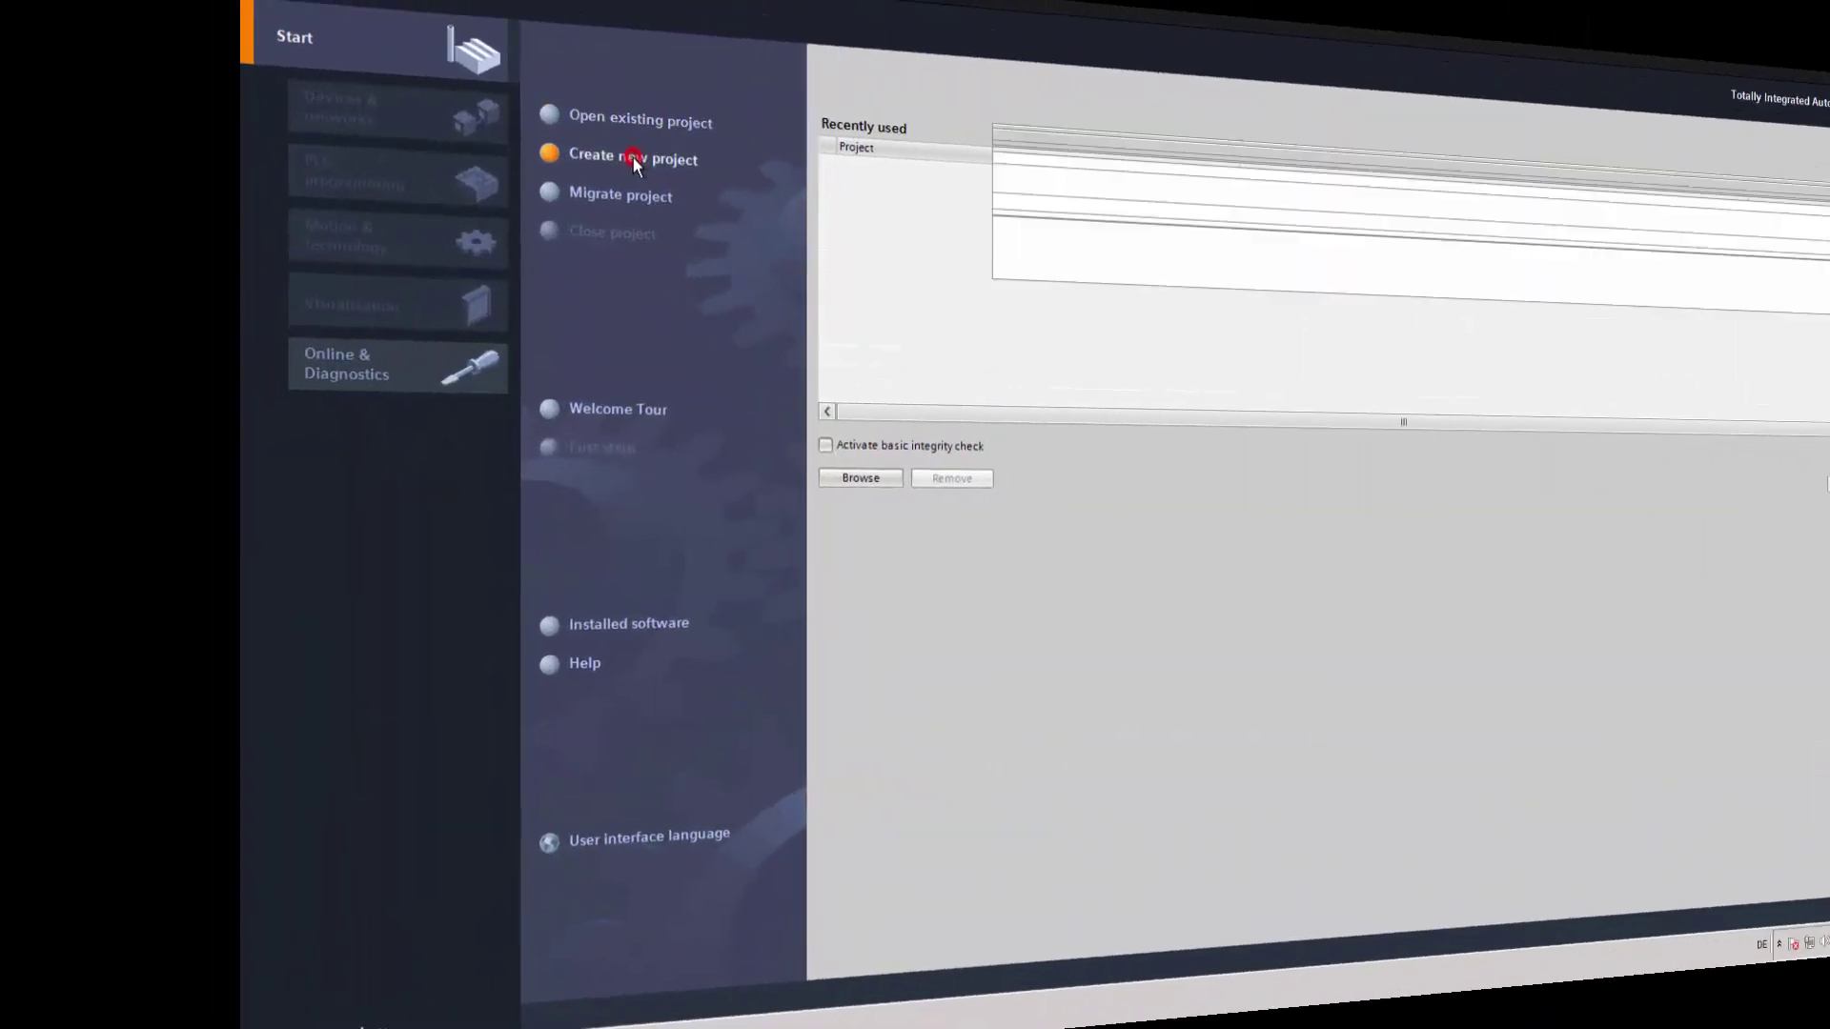
Create the Sample_project project and open its network configuration view with the hardware catalog.
{"action": "left_click", "coordinate": [342, 182]}
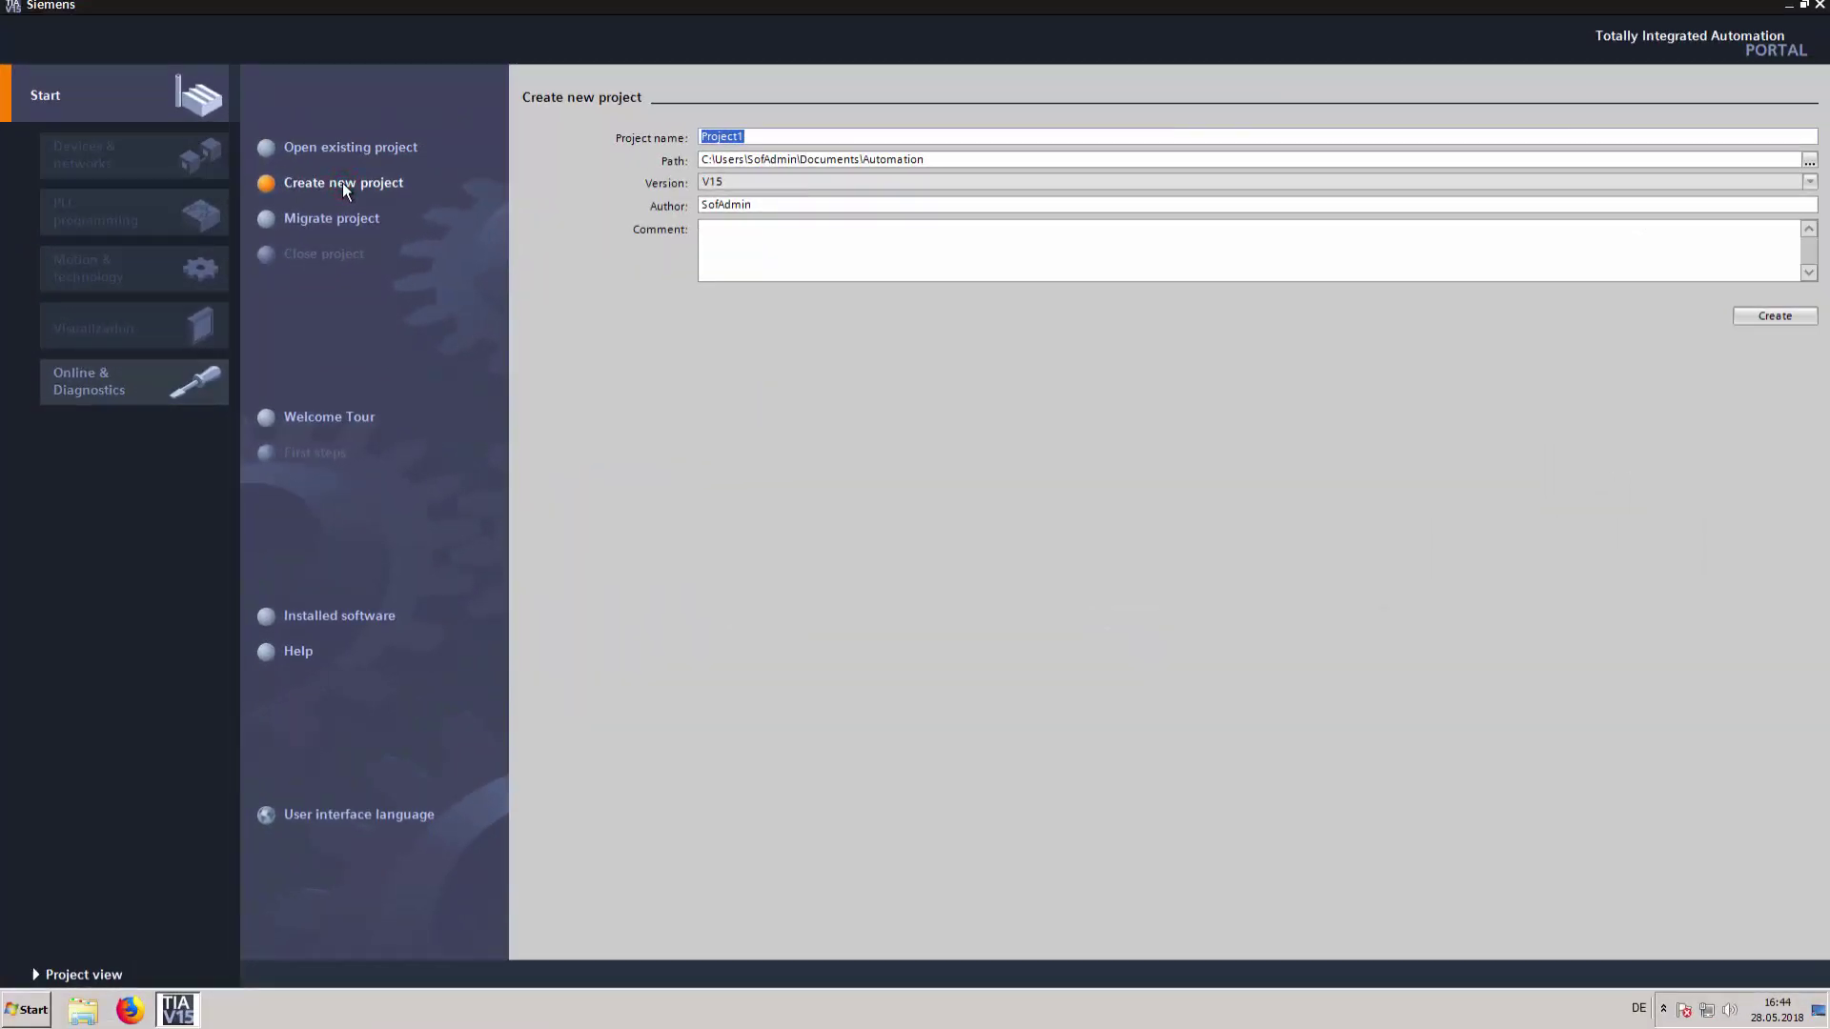
{"action": "type", "text": "Sam"}
{"action": "type", "text": "ple_p"}
{"action": "type", "text": "rojec"}
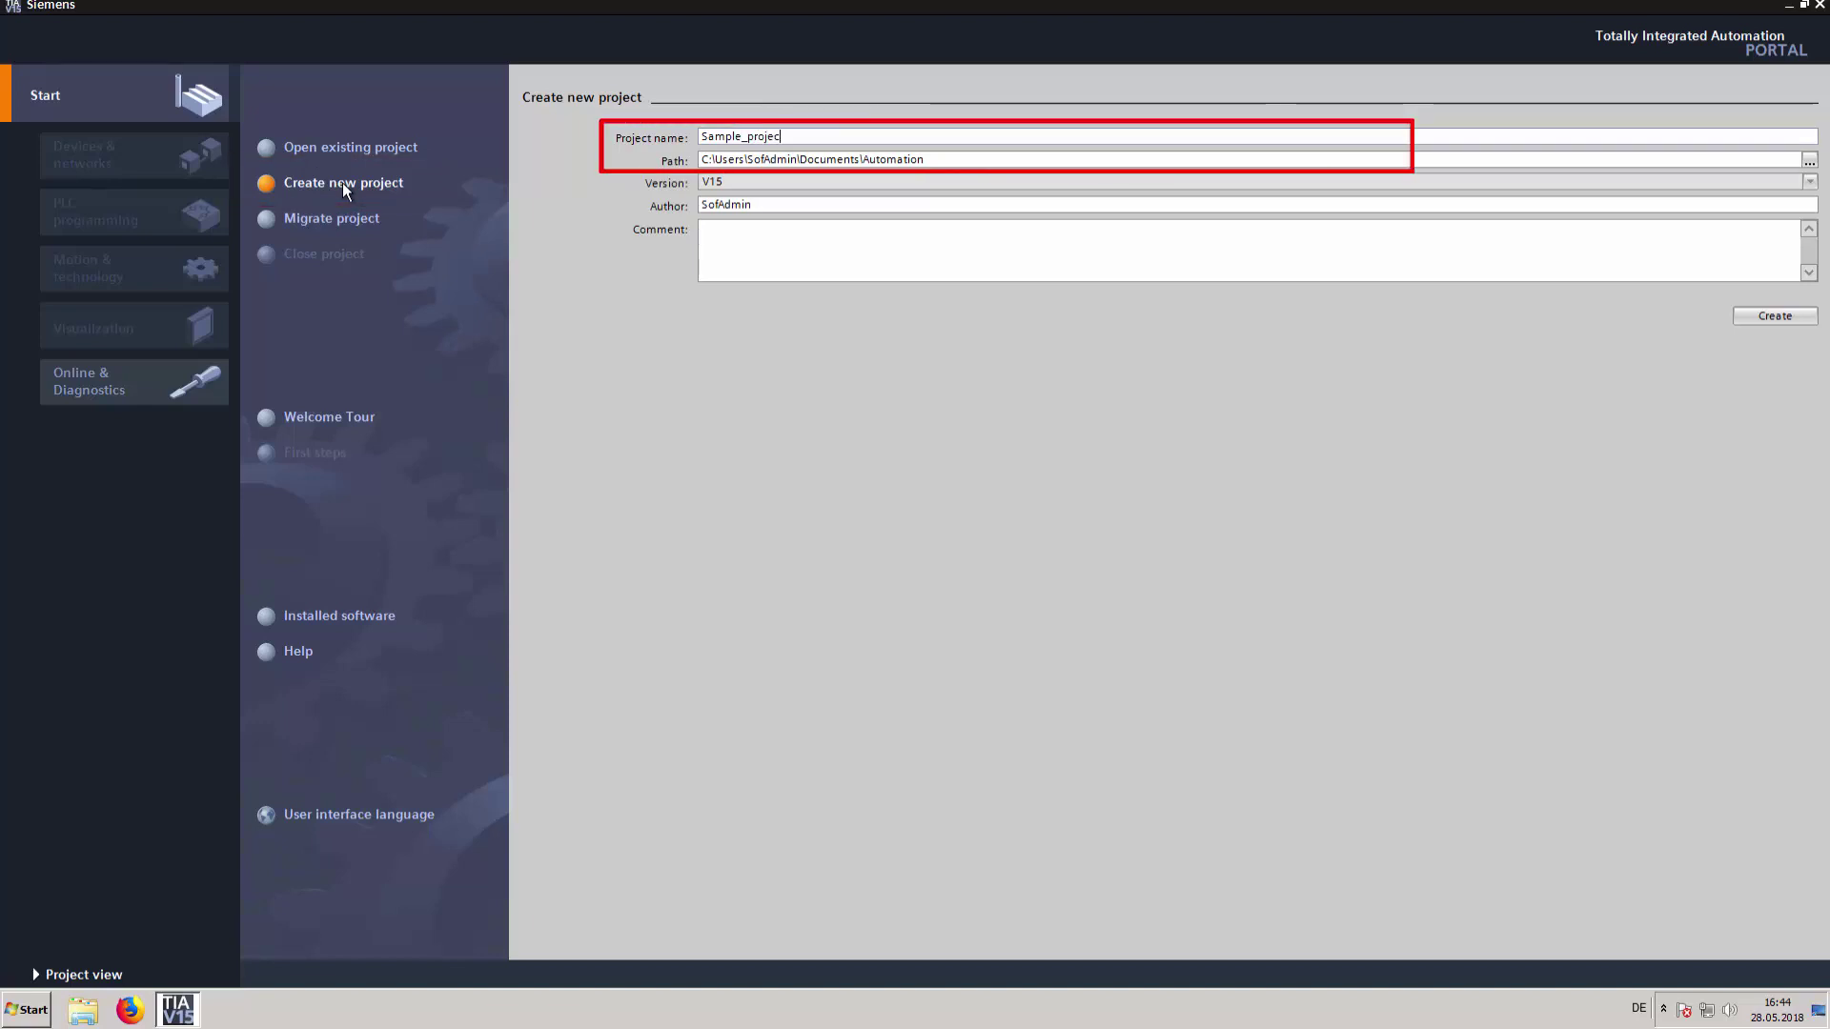
{"action": "type", "text": "t"}
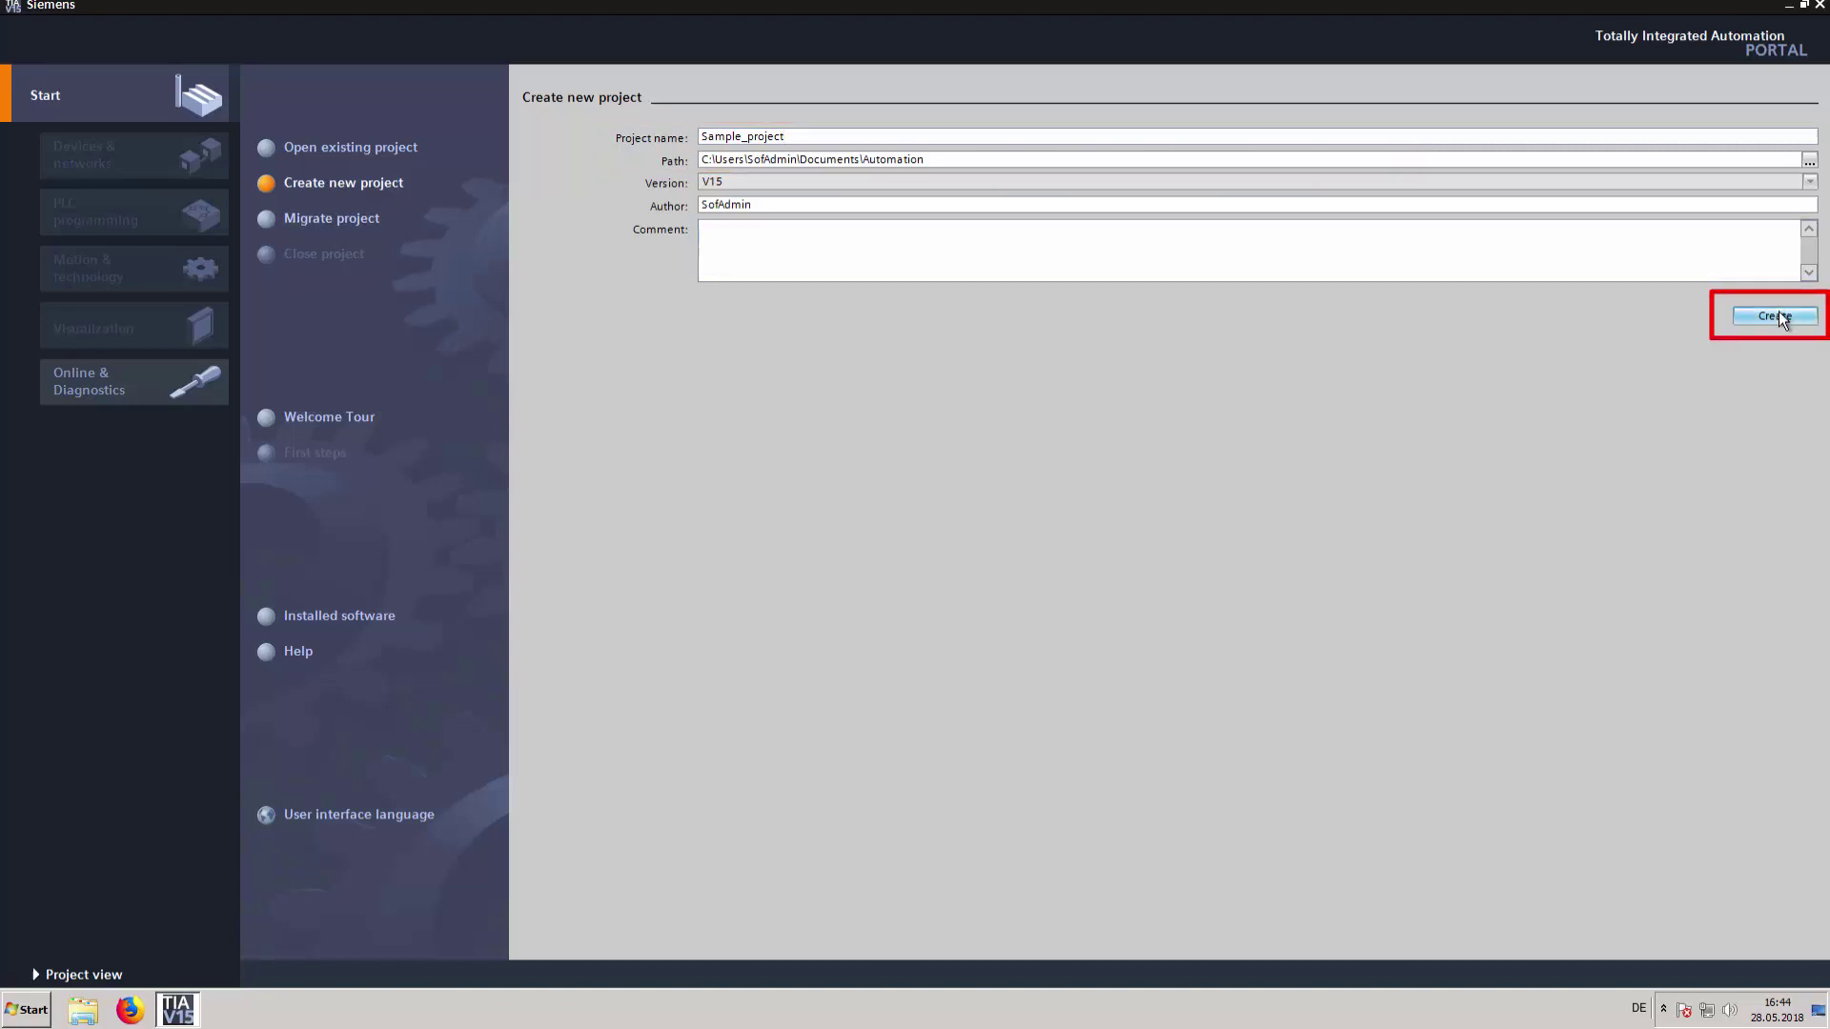
{"action": "left_click", "coordinate": [1780, 316]}
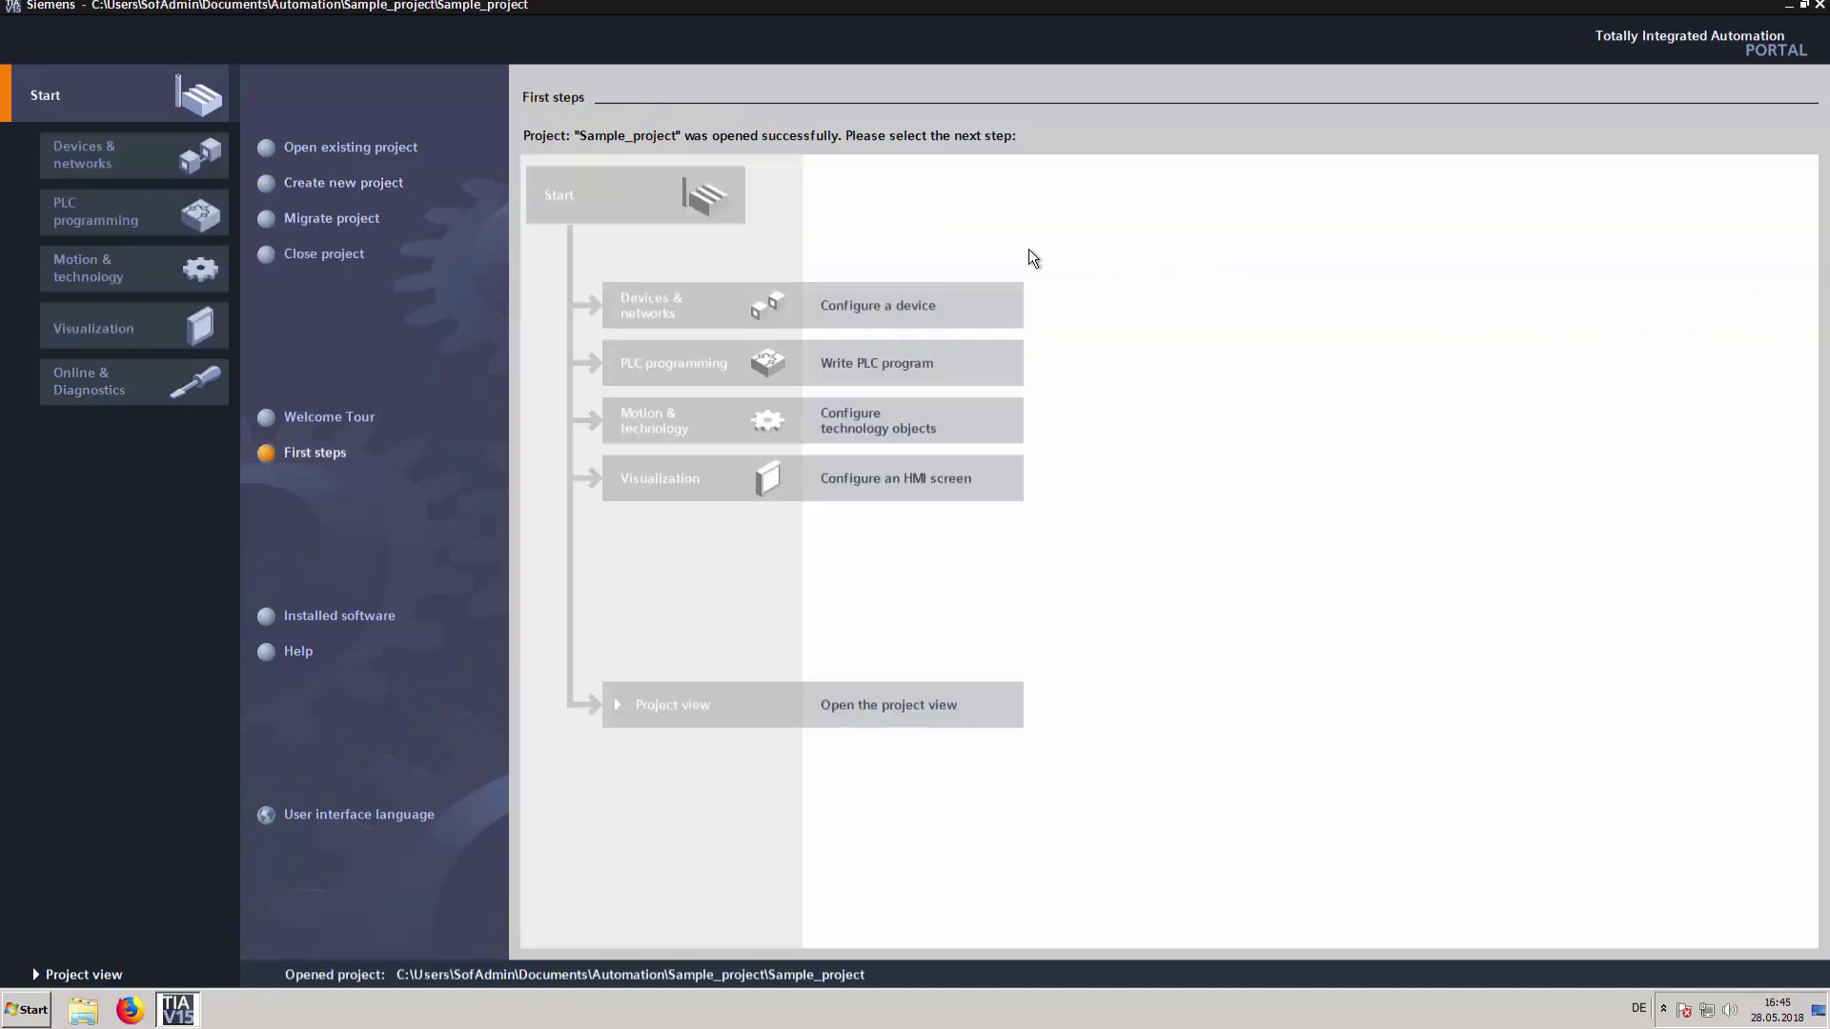
{"action": "left_click", "coordinate": [905, 309]}
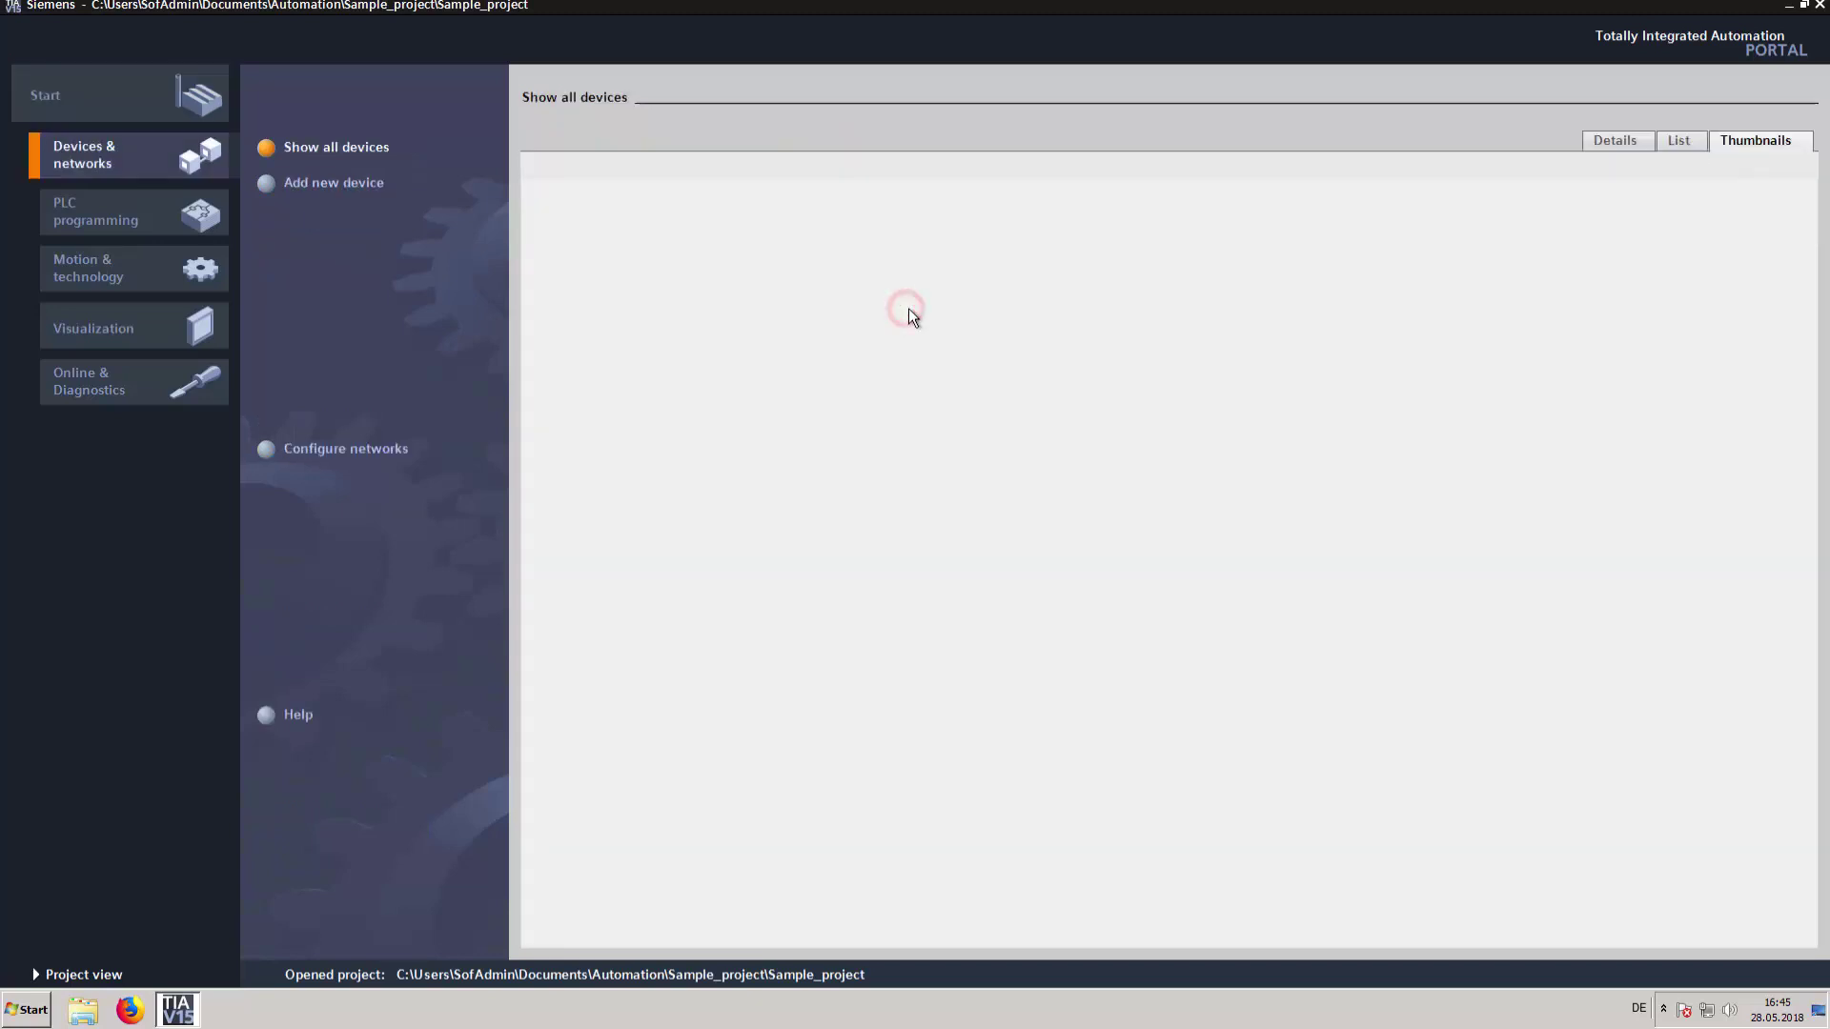
{"action": "left_click", "coordinate": [341, 450]}
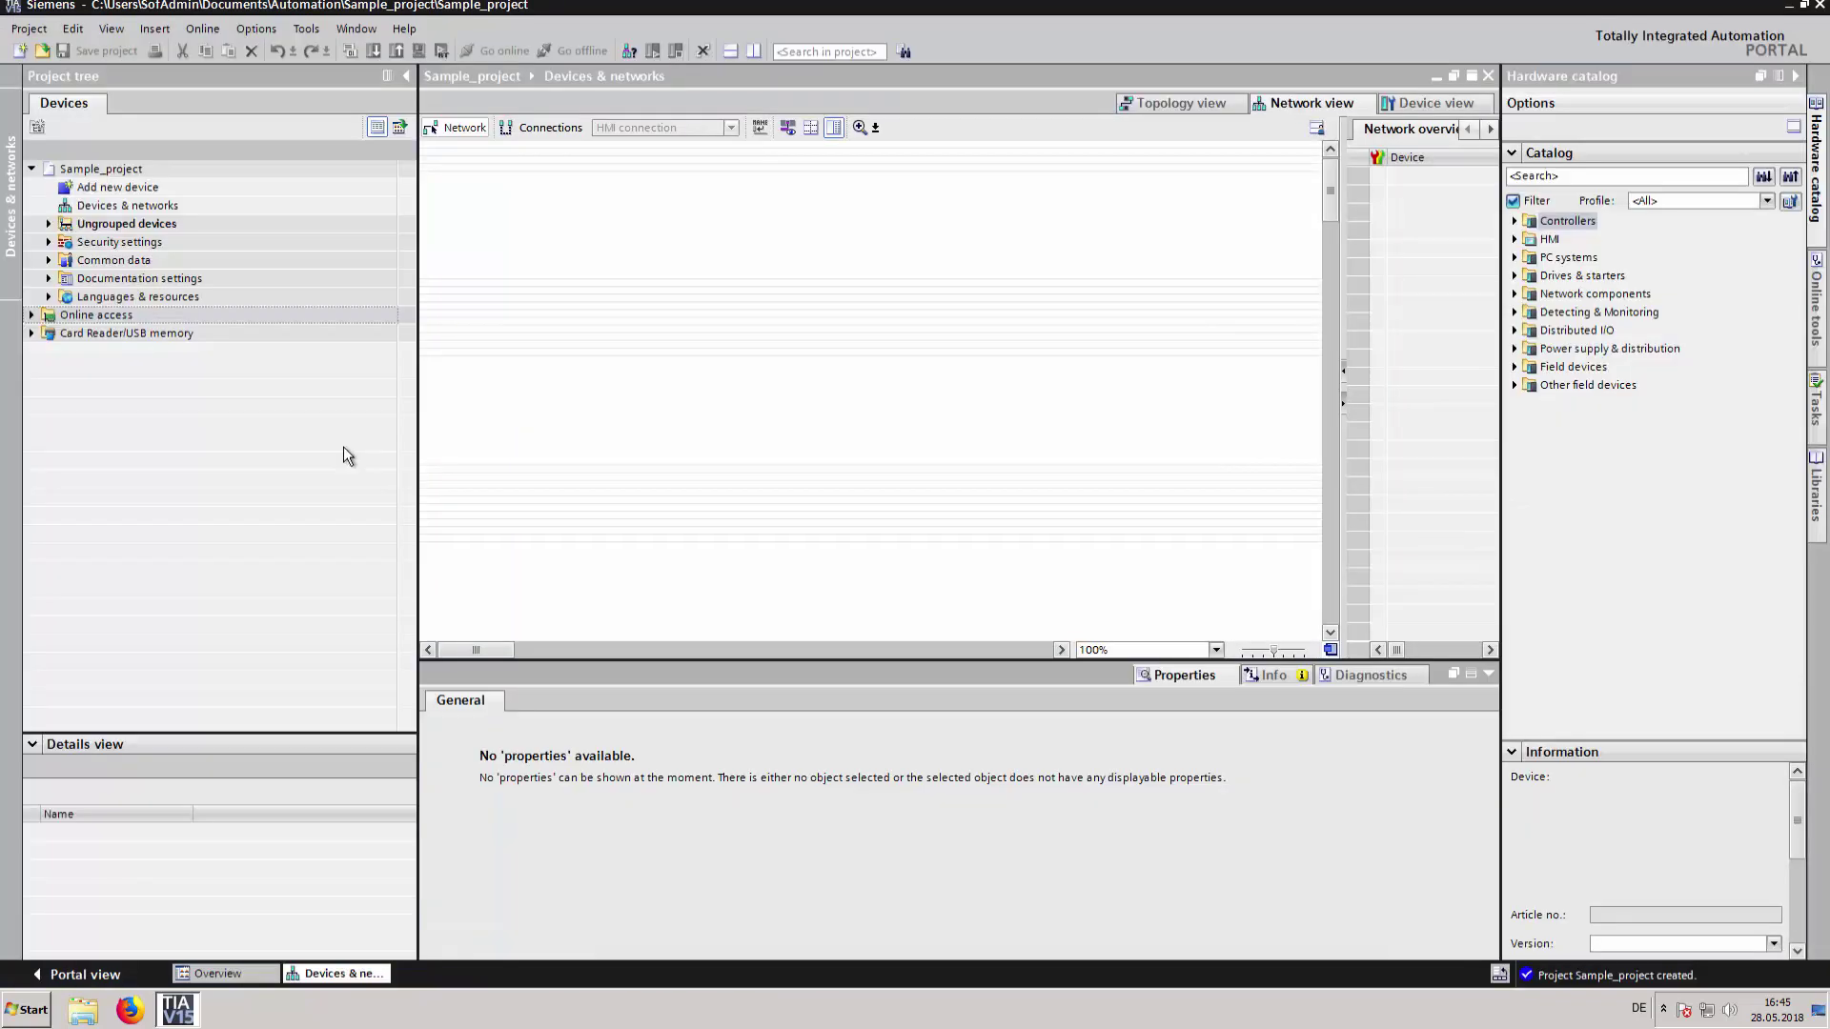
Place a CPU 1516-3 PN/DP (6ES7 516-3AN00-0AB0) from the S7-1500 catalog into the network view.
{"action": "left_click", "coordinate": [1516, 224]}
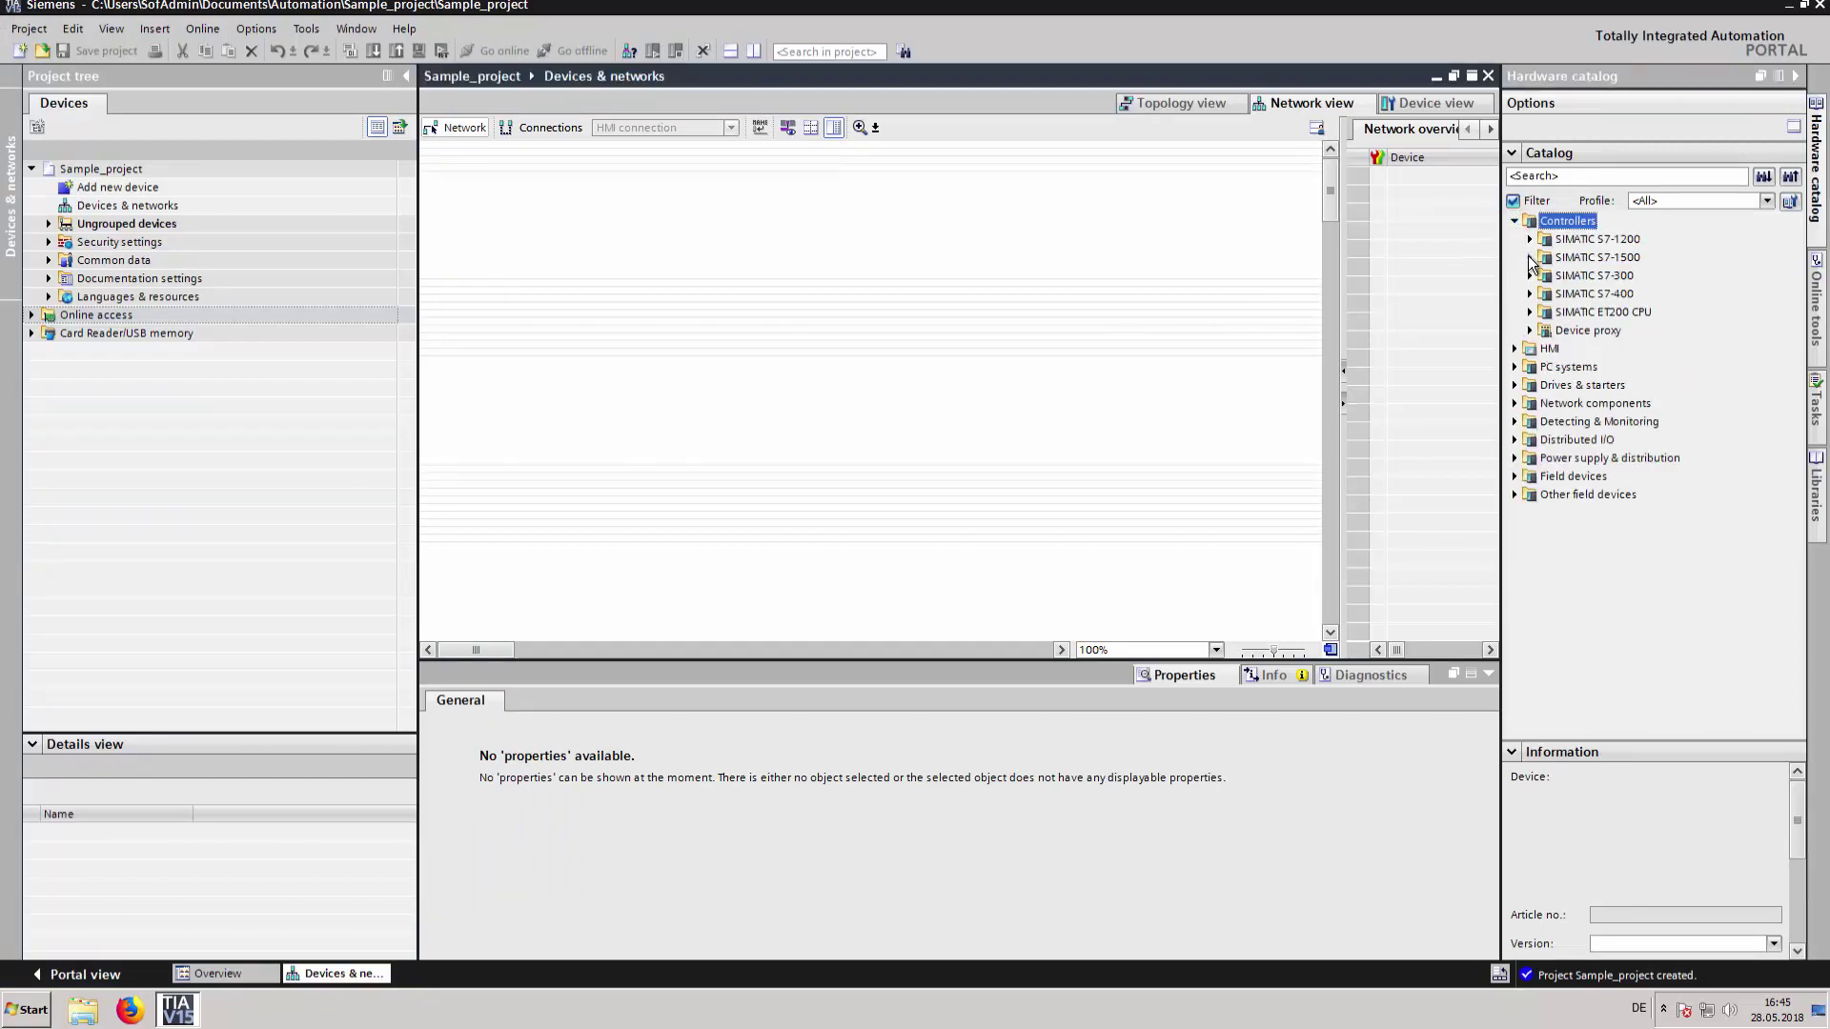
{"action": "left_click", "coordinate": [1530, 259]}
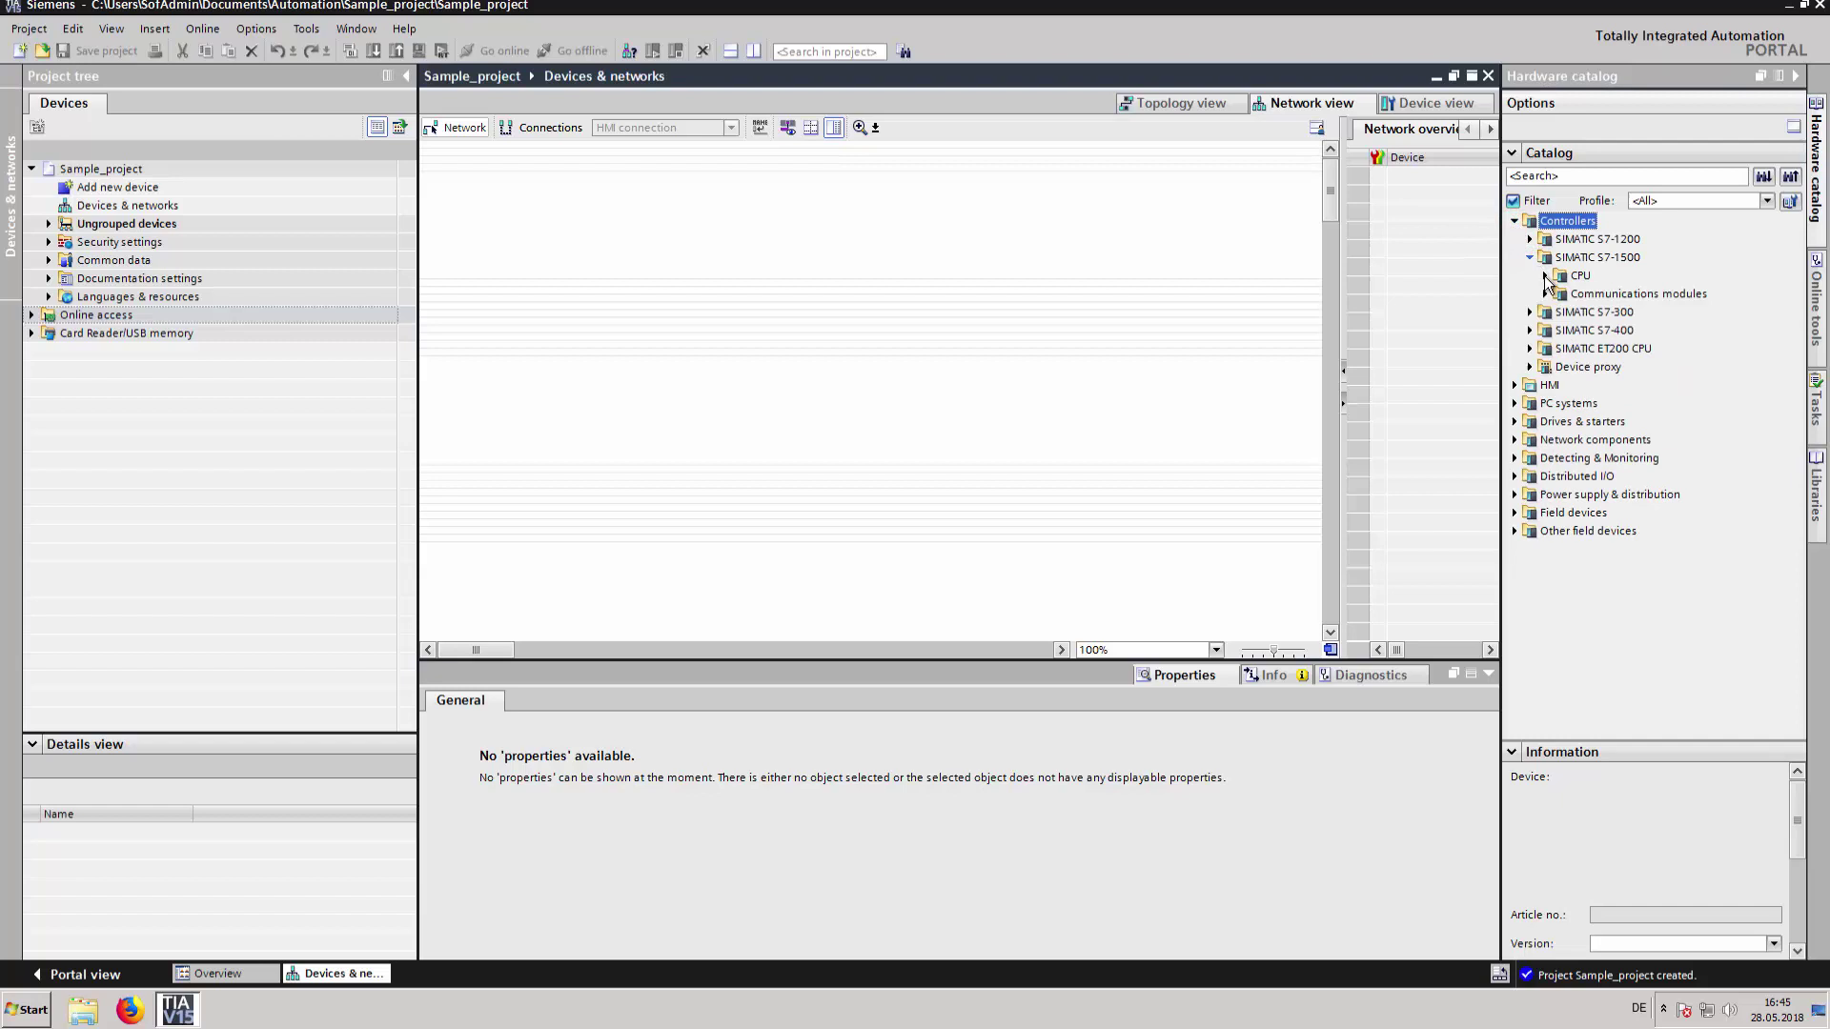
{"action": "left_click", "coordinate": [1547, 280]}
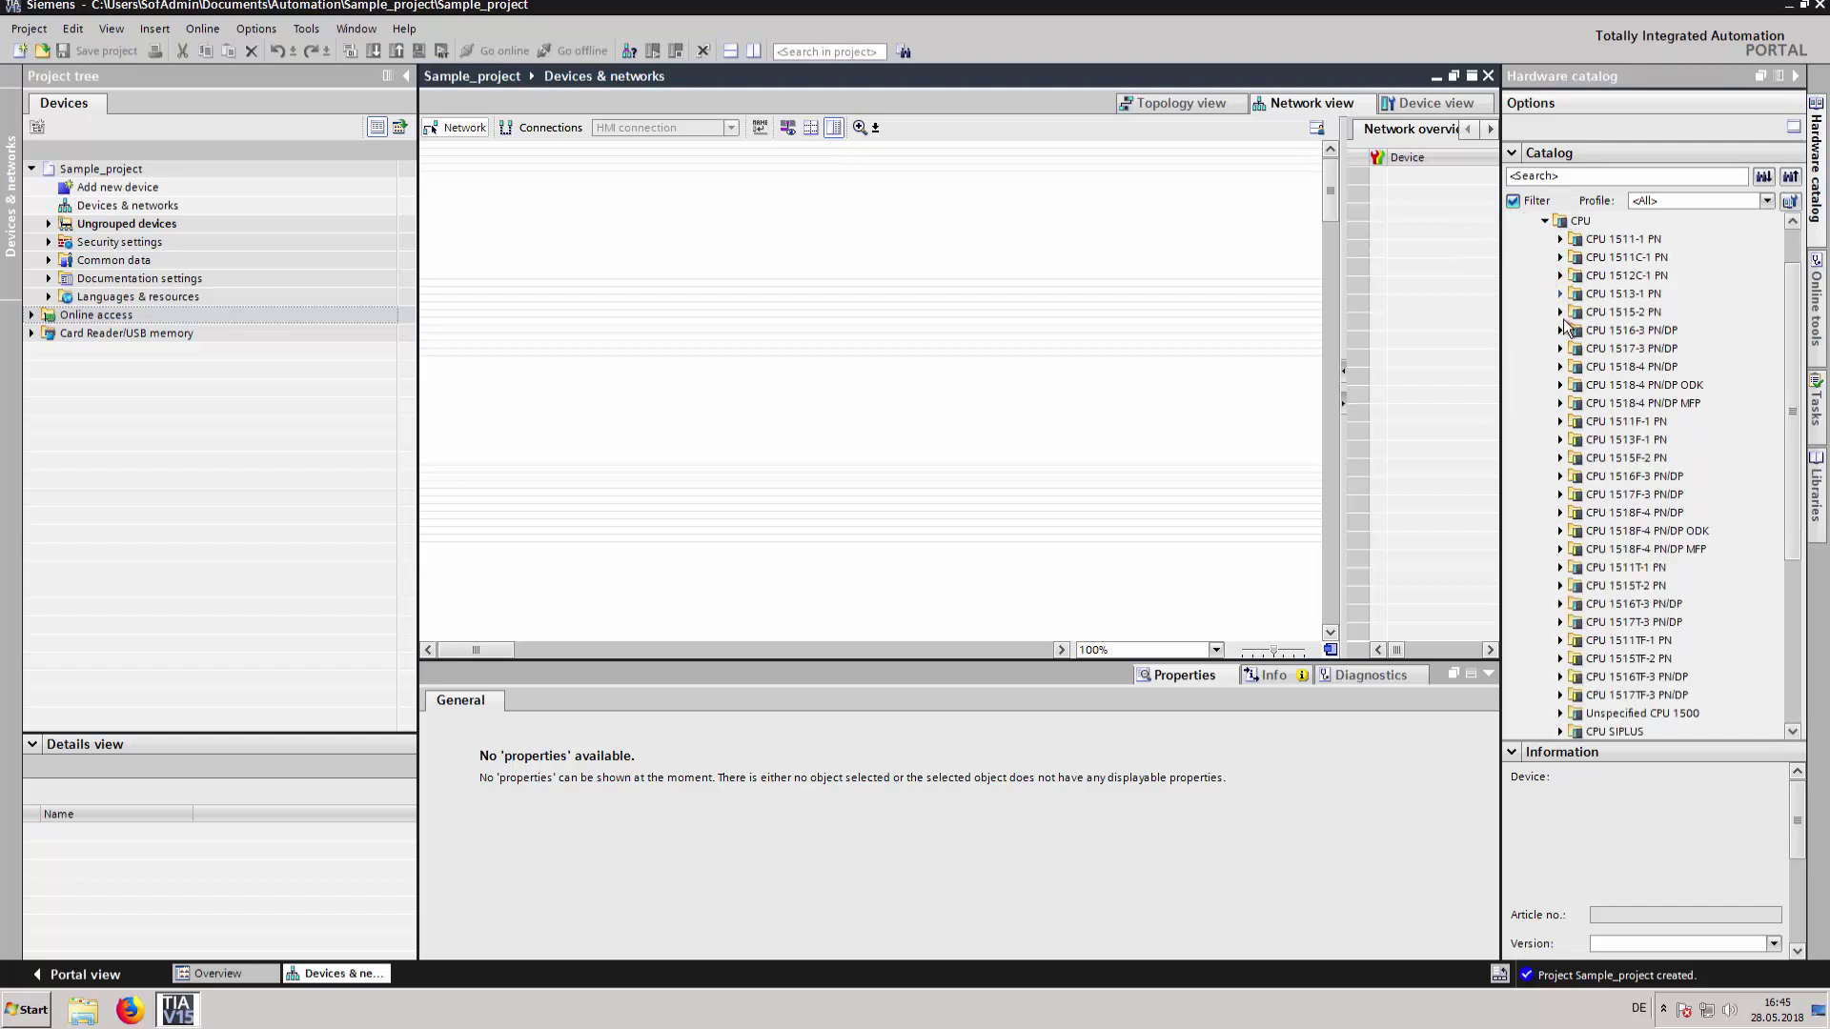
{"action": "left_click", "coordinate": [1561, 331]}
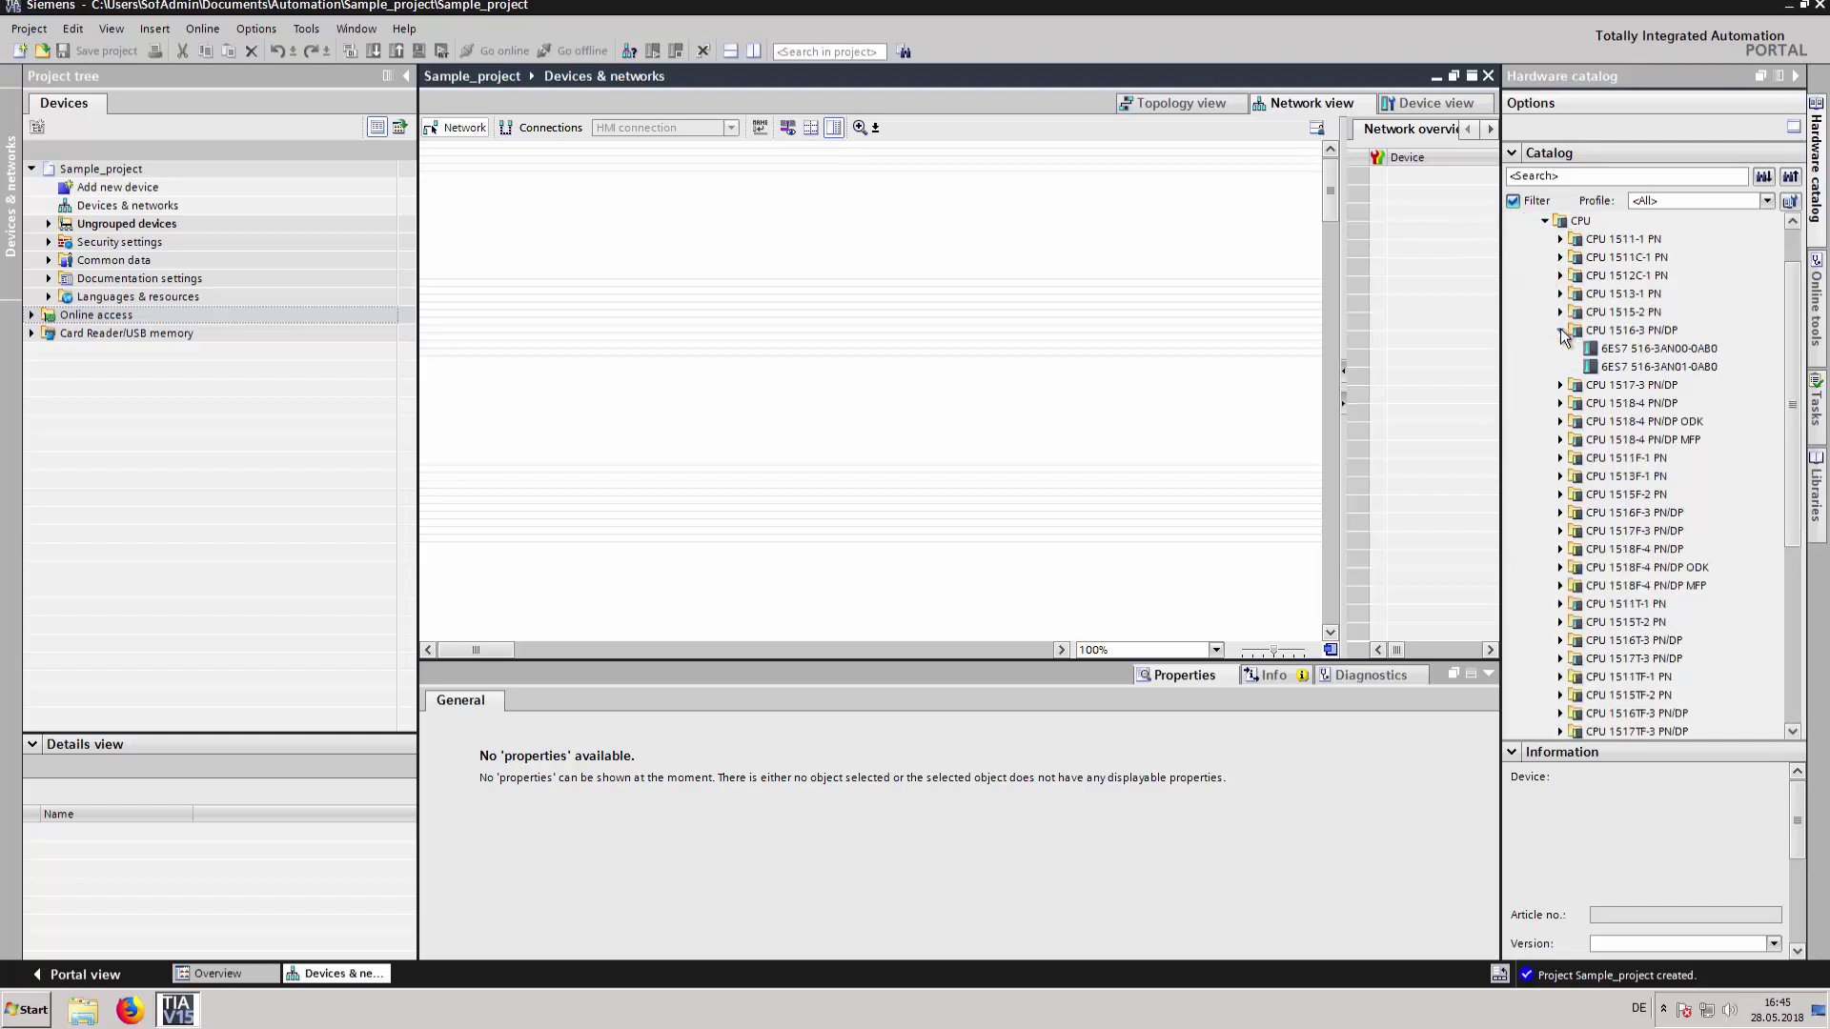
{"action": "left_click", "coordinate": [1620, 351]}
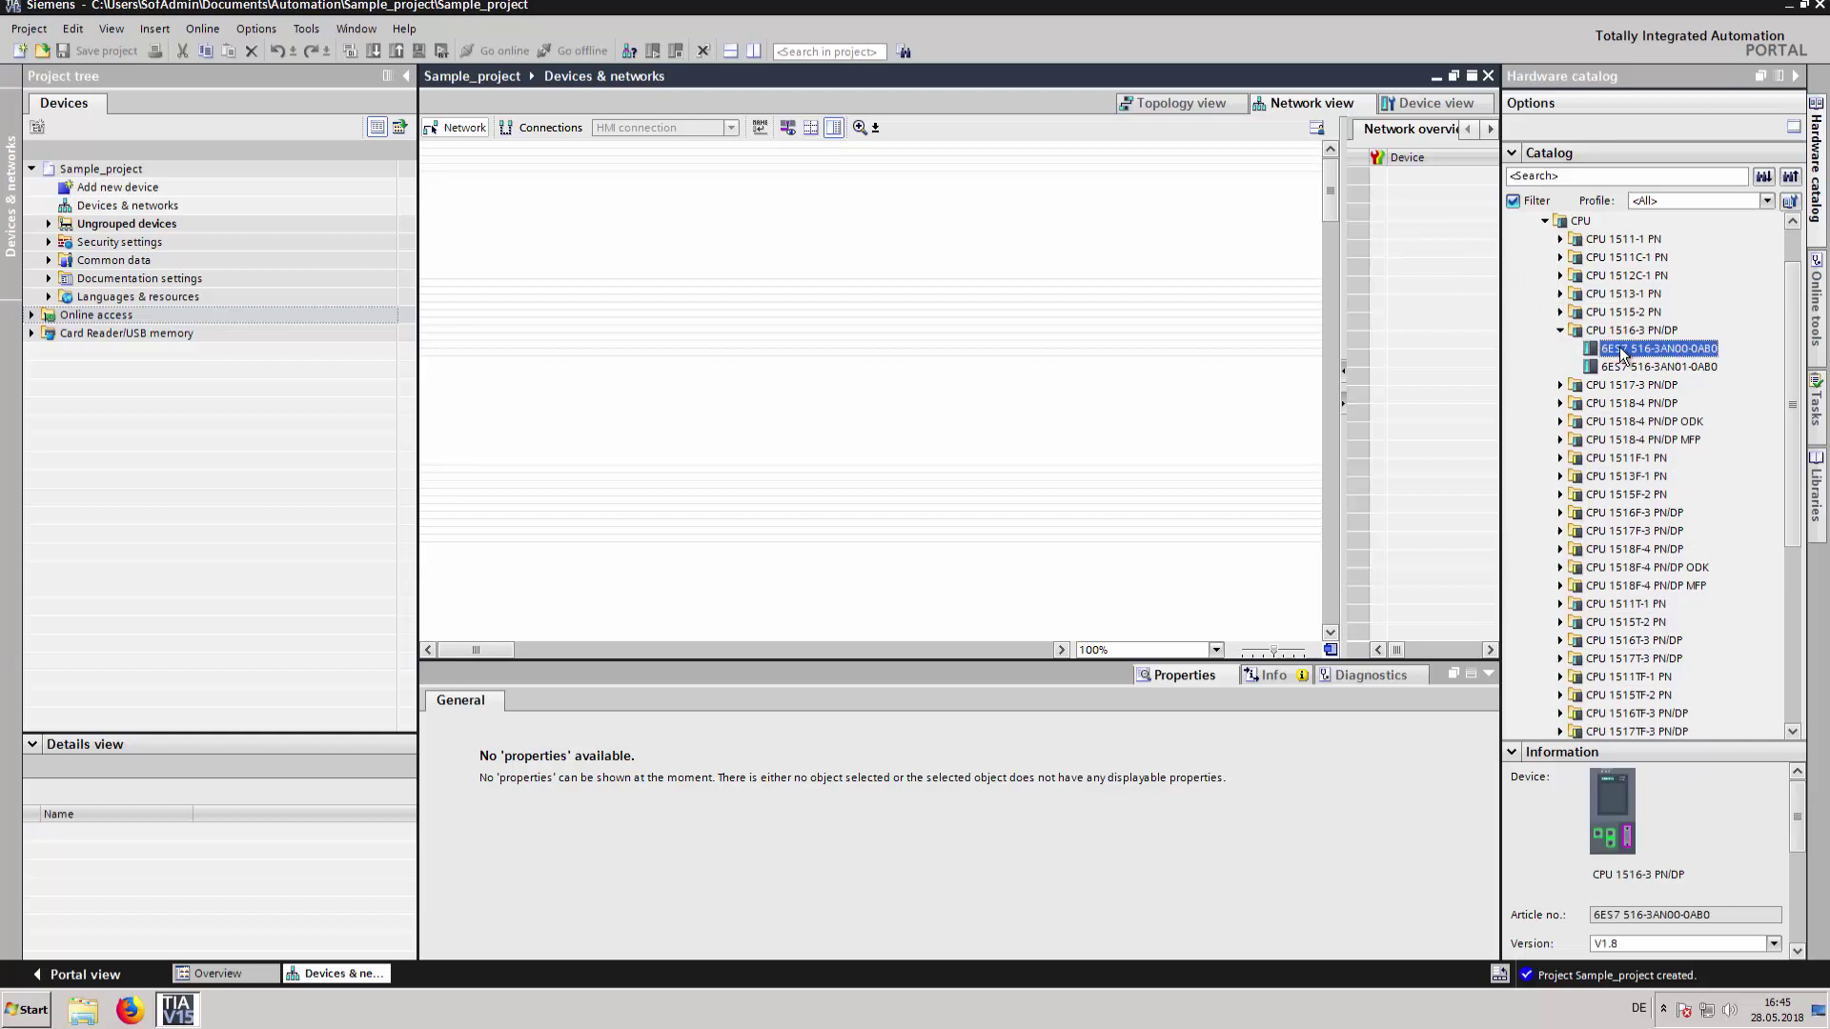
{"action": "left_click_drag", "start_coordinate": [1650, 349], "coordinate": [629, 240]}
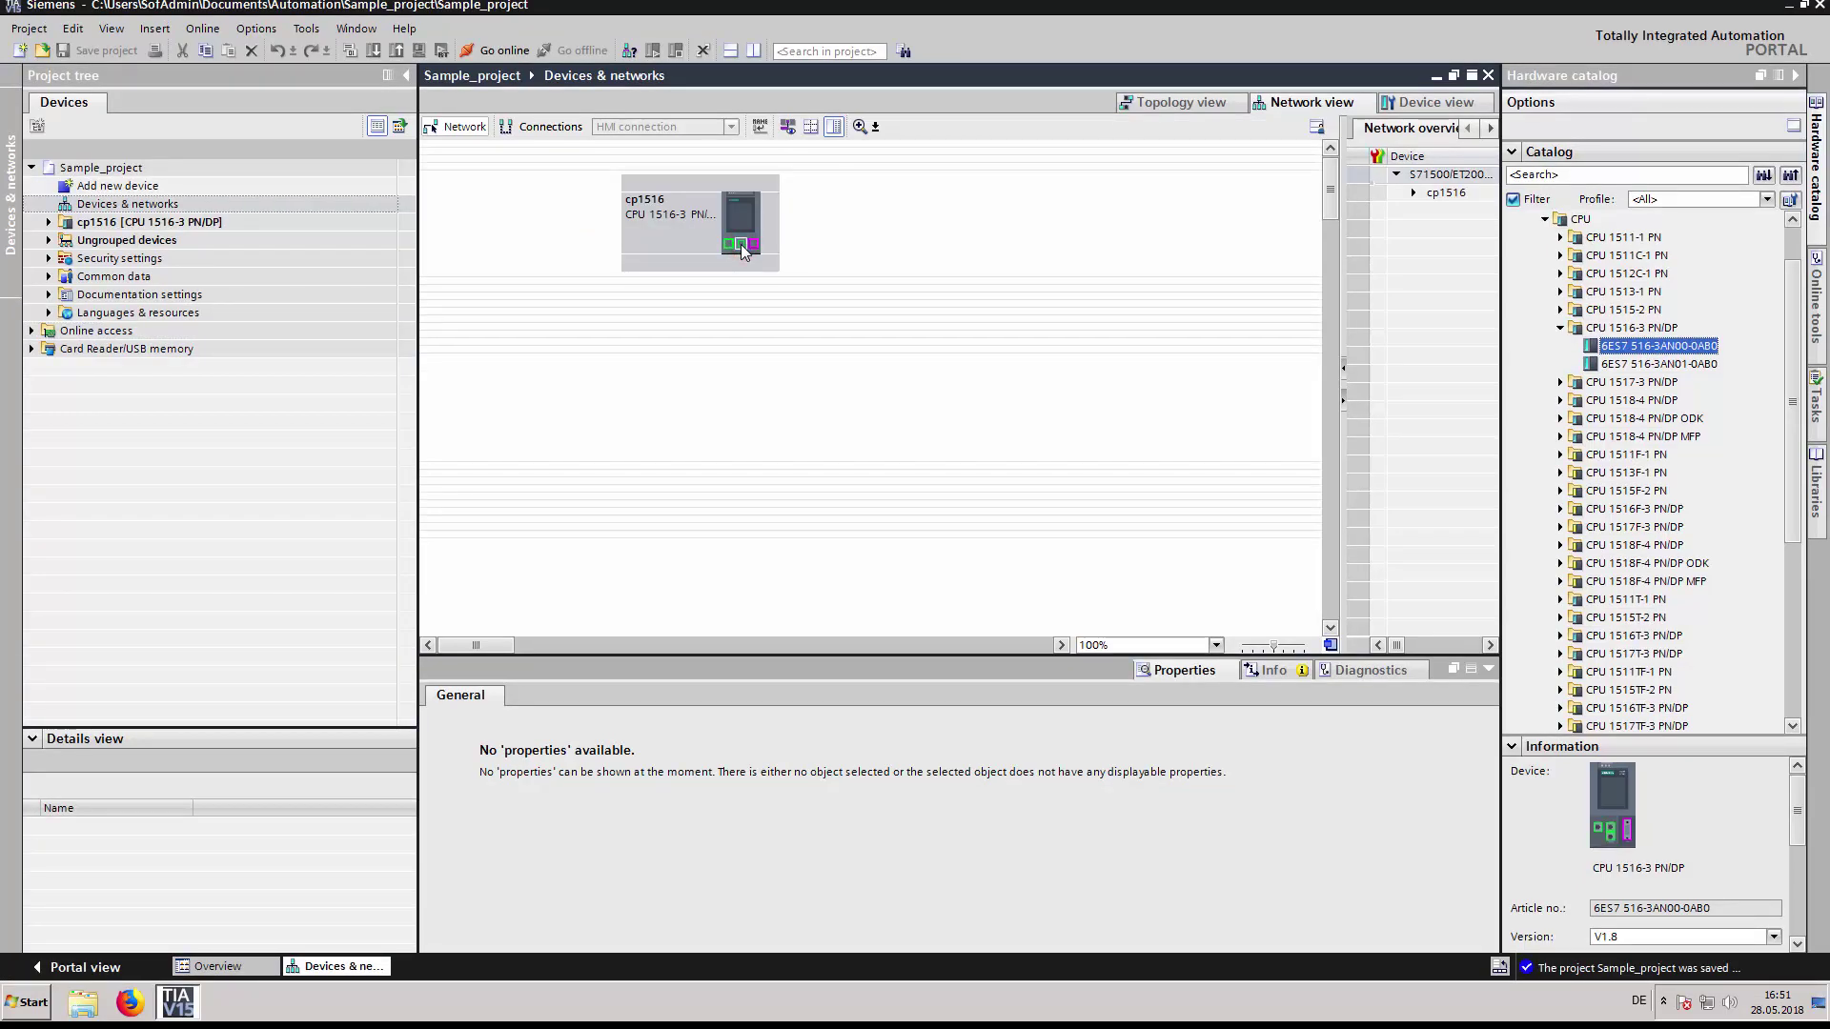
{"action": "left_click", "coordinate": [740, 245]}
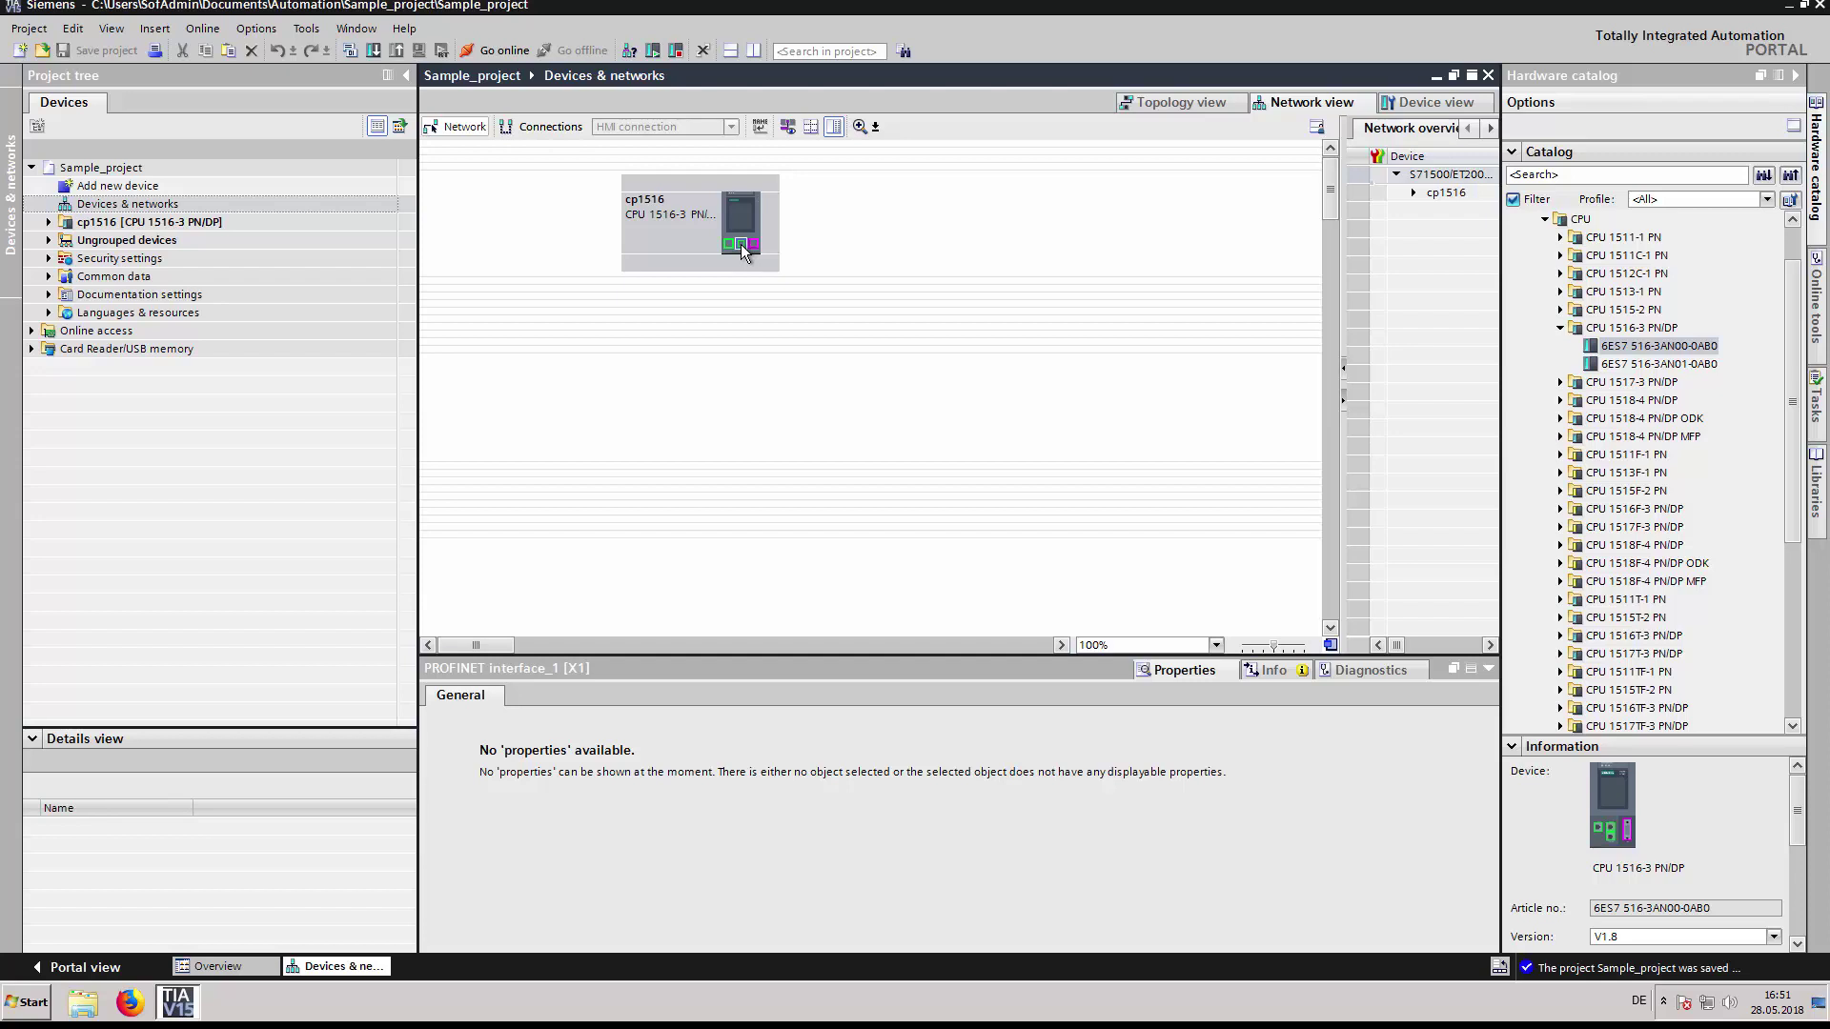
{"action": "double_click", "coordinate": [742, 244]}
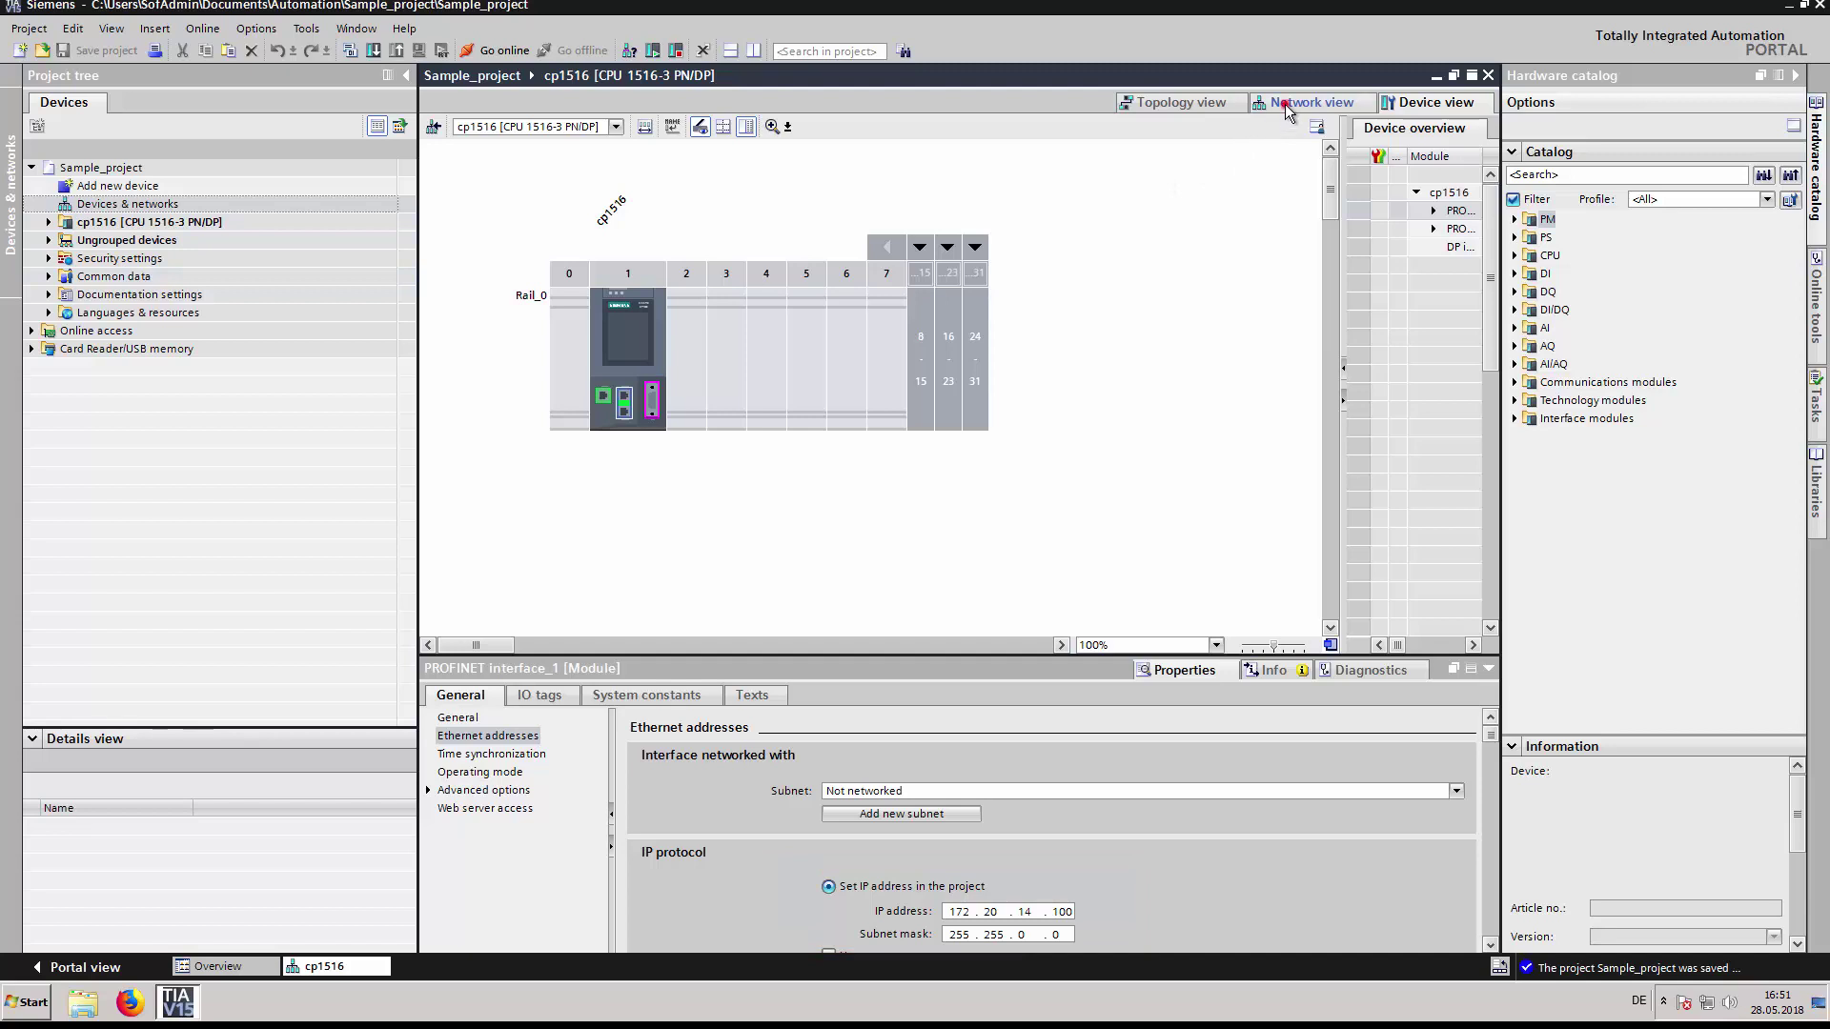
{"action": "left_click", "coordinate": [1294, 104]}
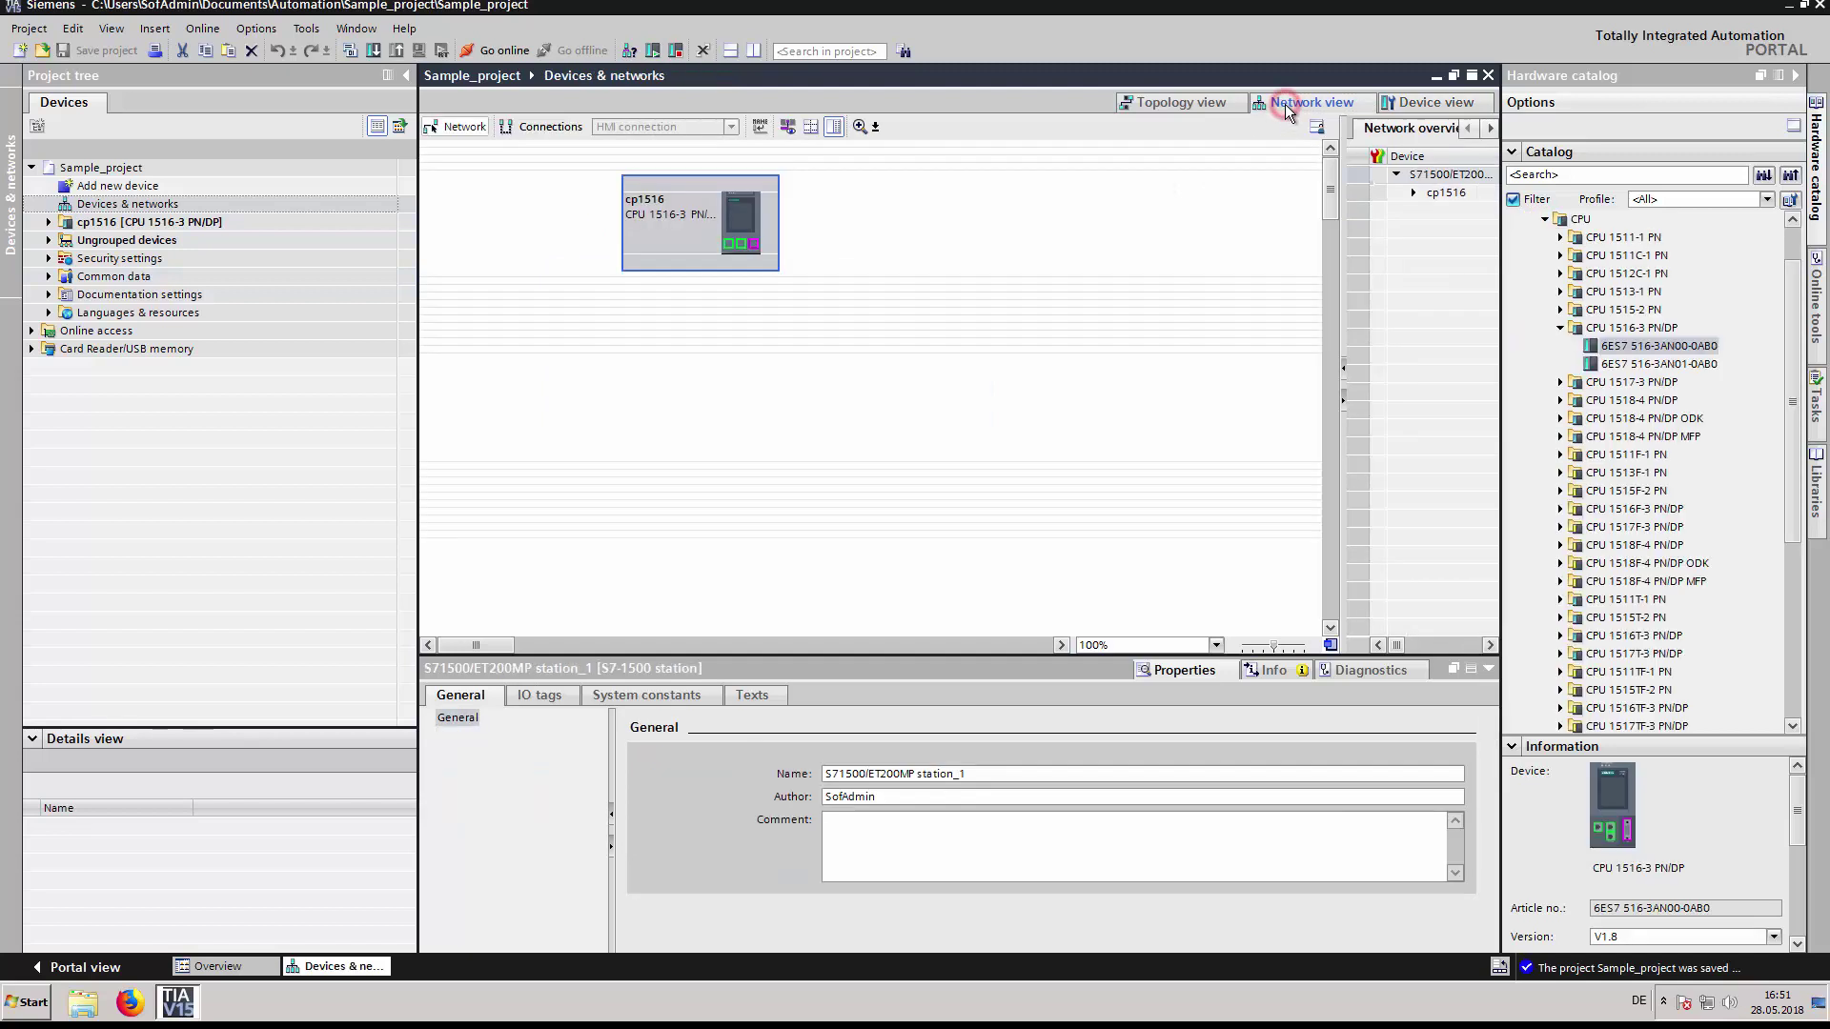
Open device description file management with Downloads as the source folder.
{"action": "left_click", "coordinate": [255, 30]}
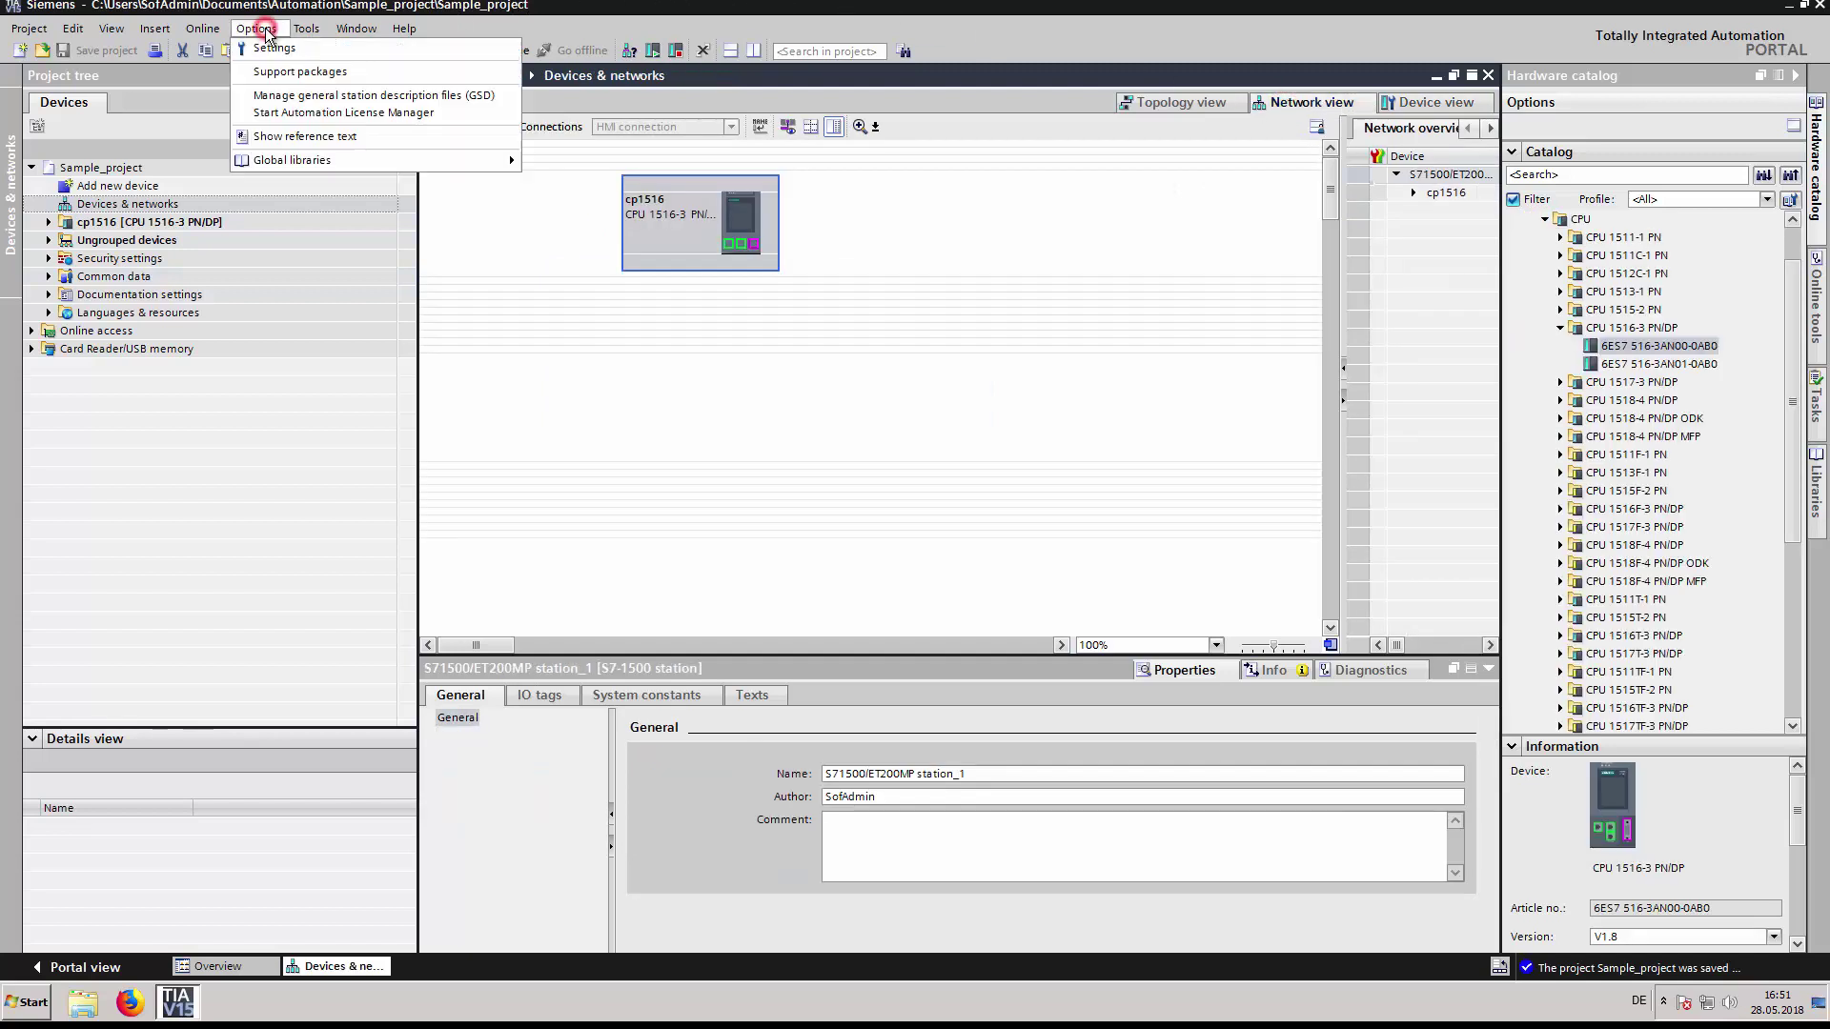
{"action": "left_click", "coordinate": [279, 96]}
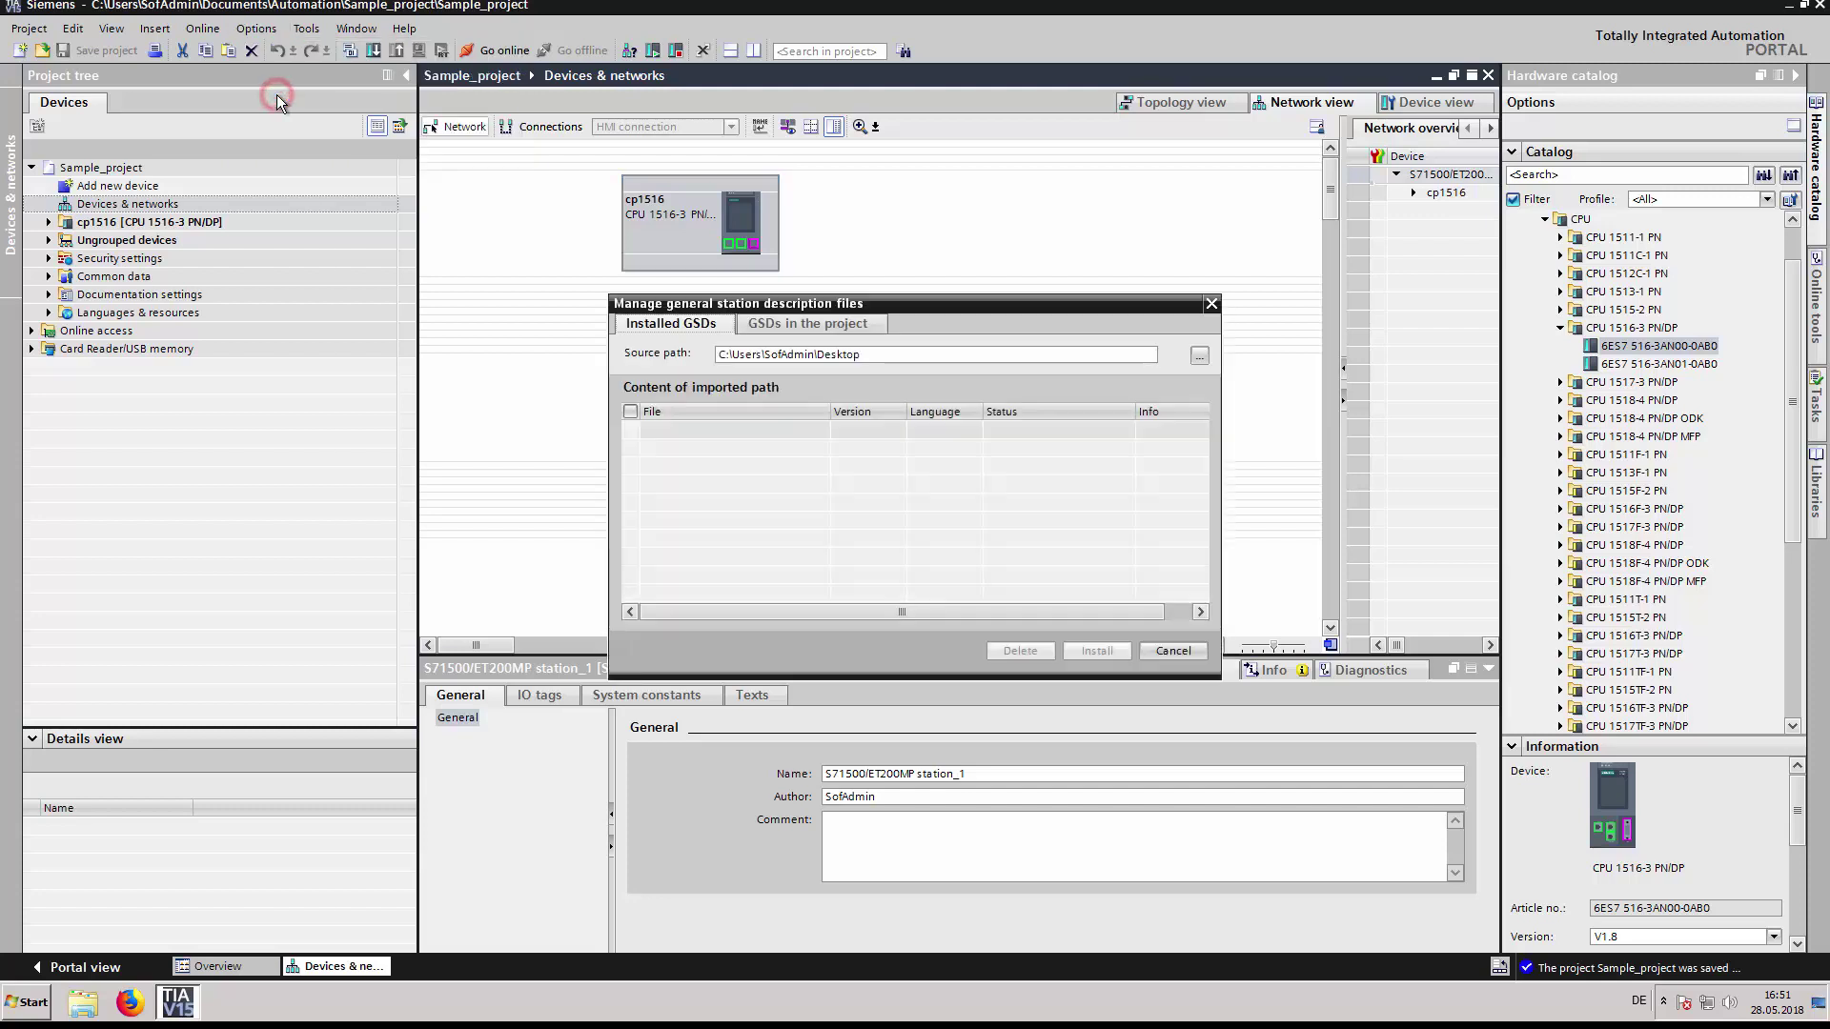
{"action": "left_click", "coordinate": [1200, 356]}
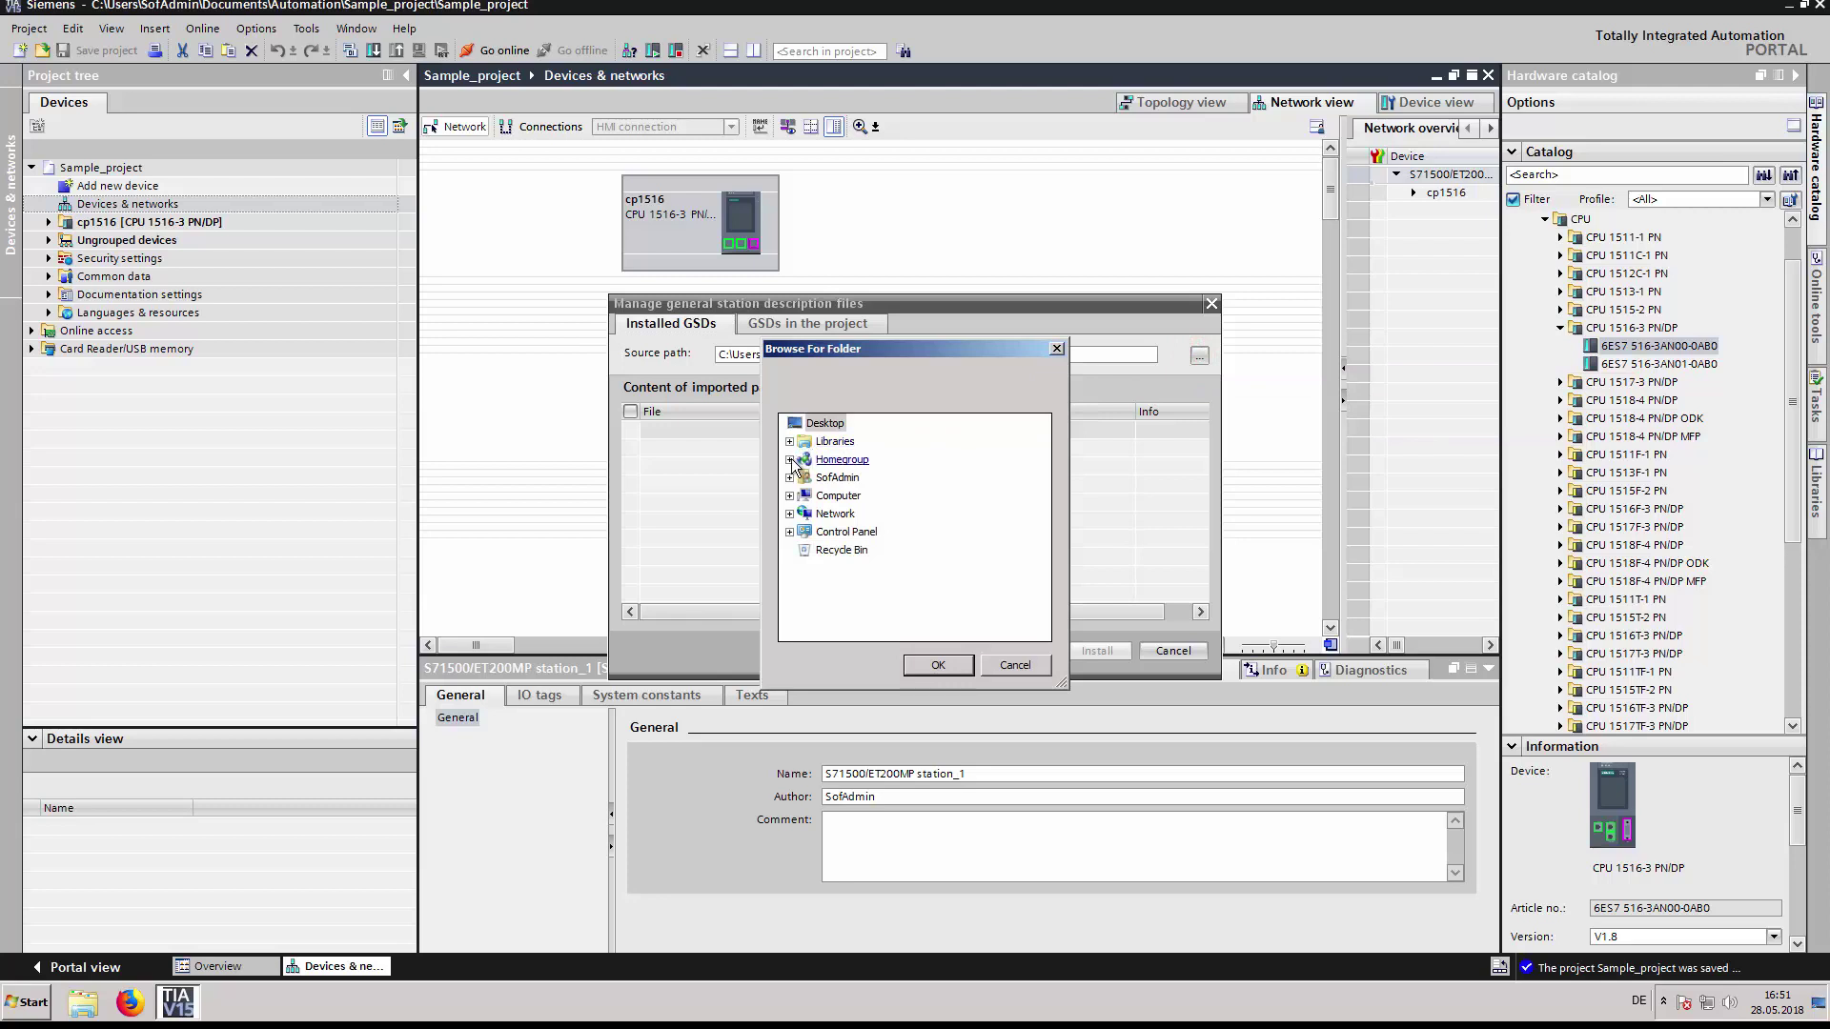
{"action": "left_click", "coordinate": [789, 477]}
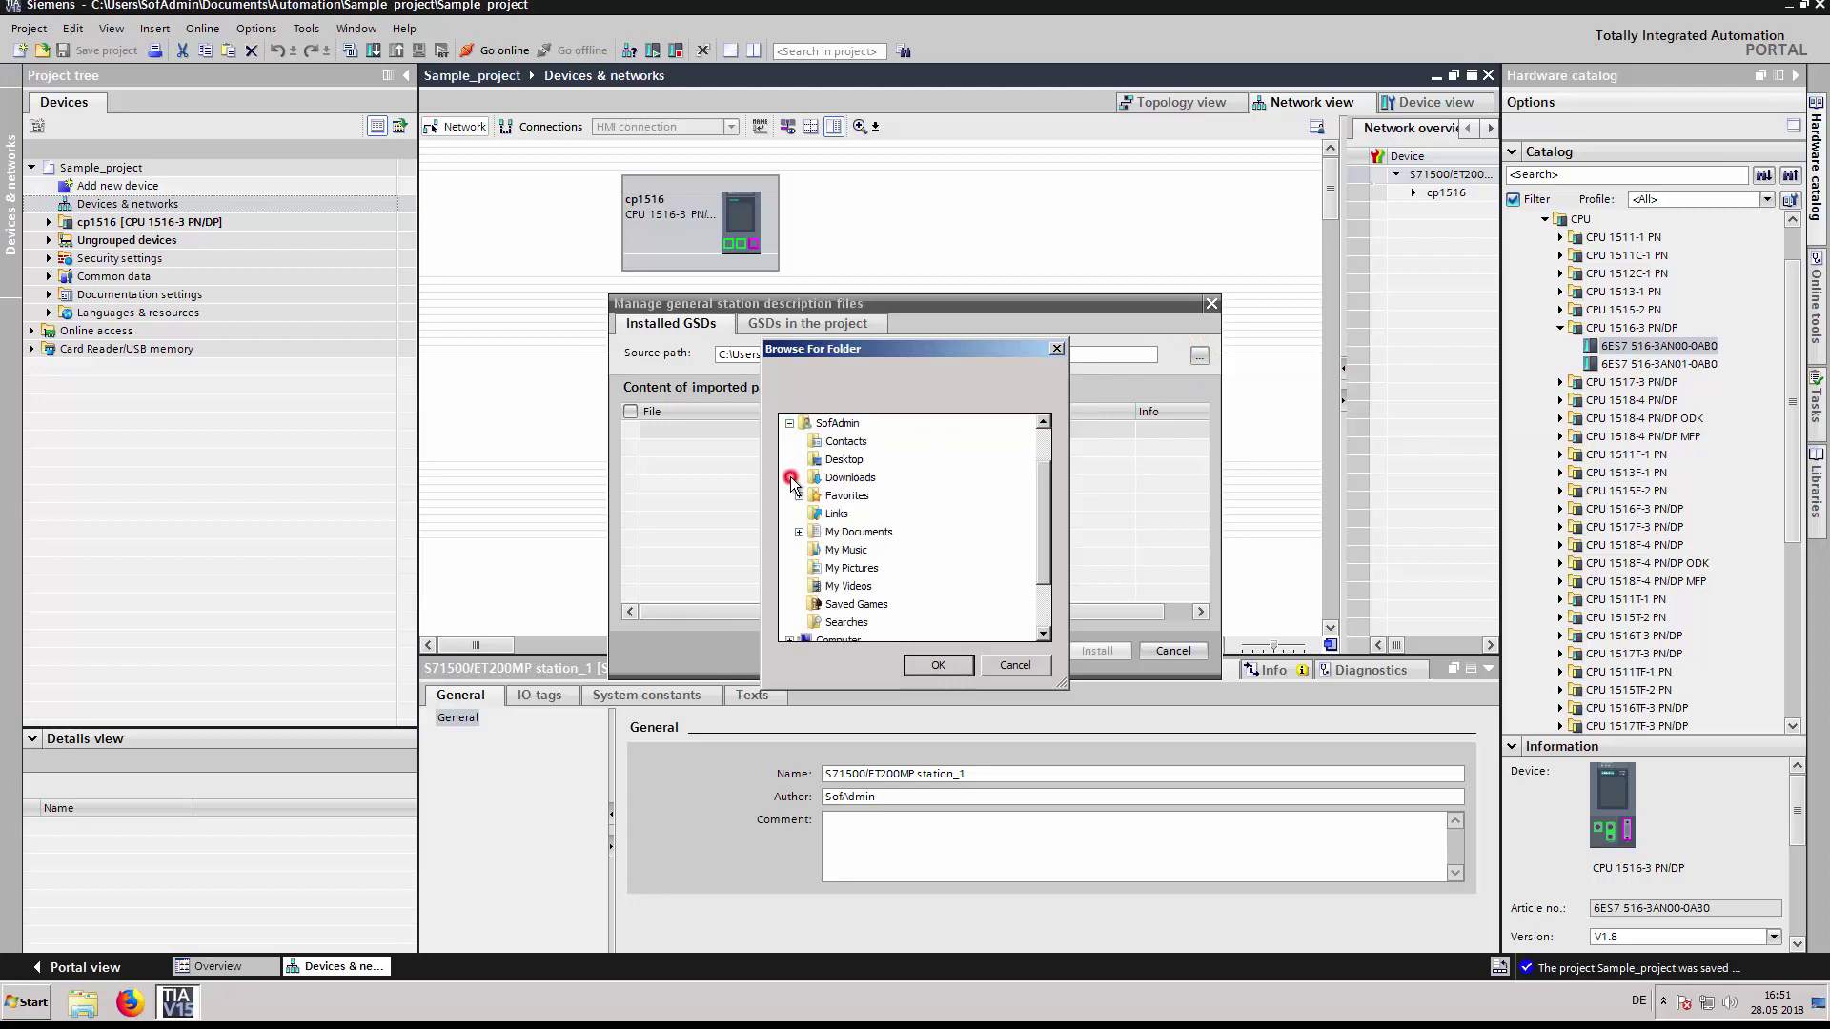
{"action": "left_click", "coordinate": [849, 478]}
{"action": "left_click", "coordinate": [939, 665]}
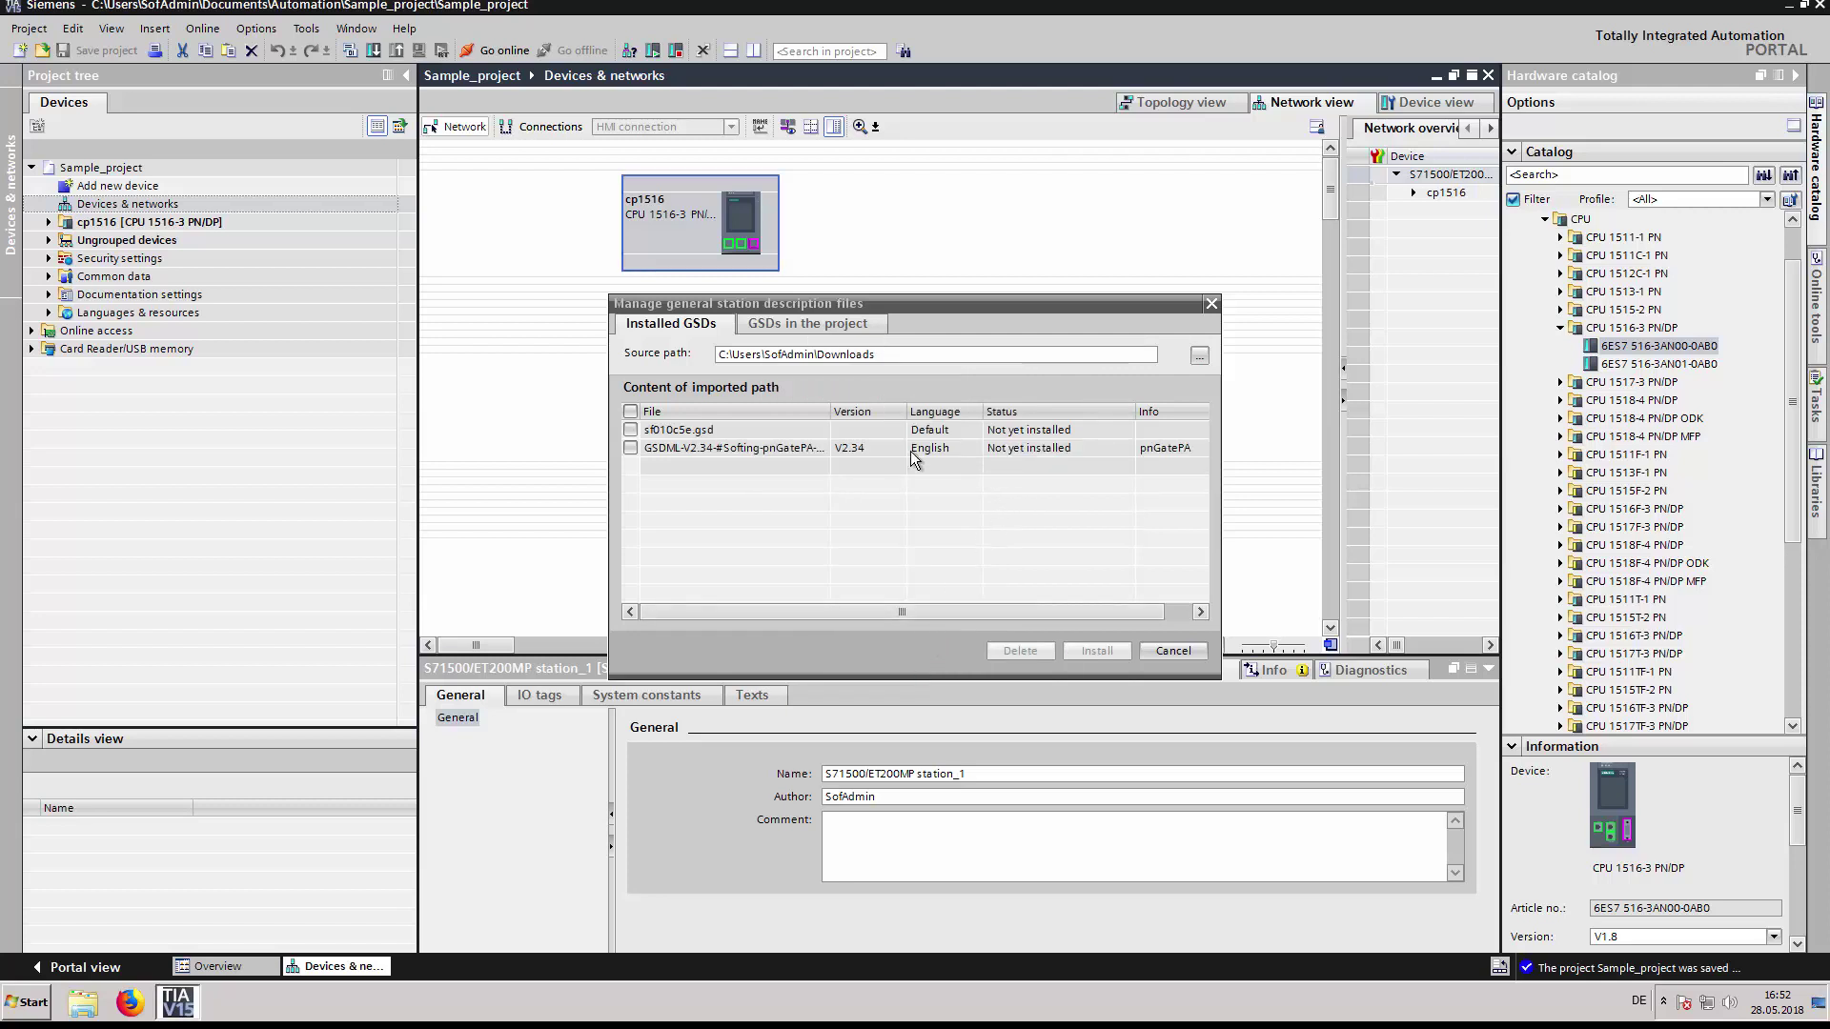
Install the Softing pnGate PA GSDML V2.34 file and return to Devices & networks.
{"action": "left_click", "coordinate": [630, 448]}
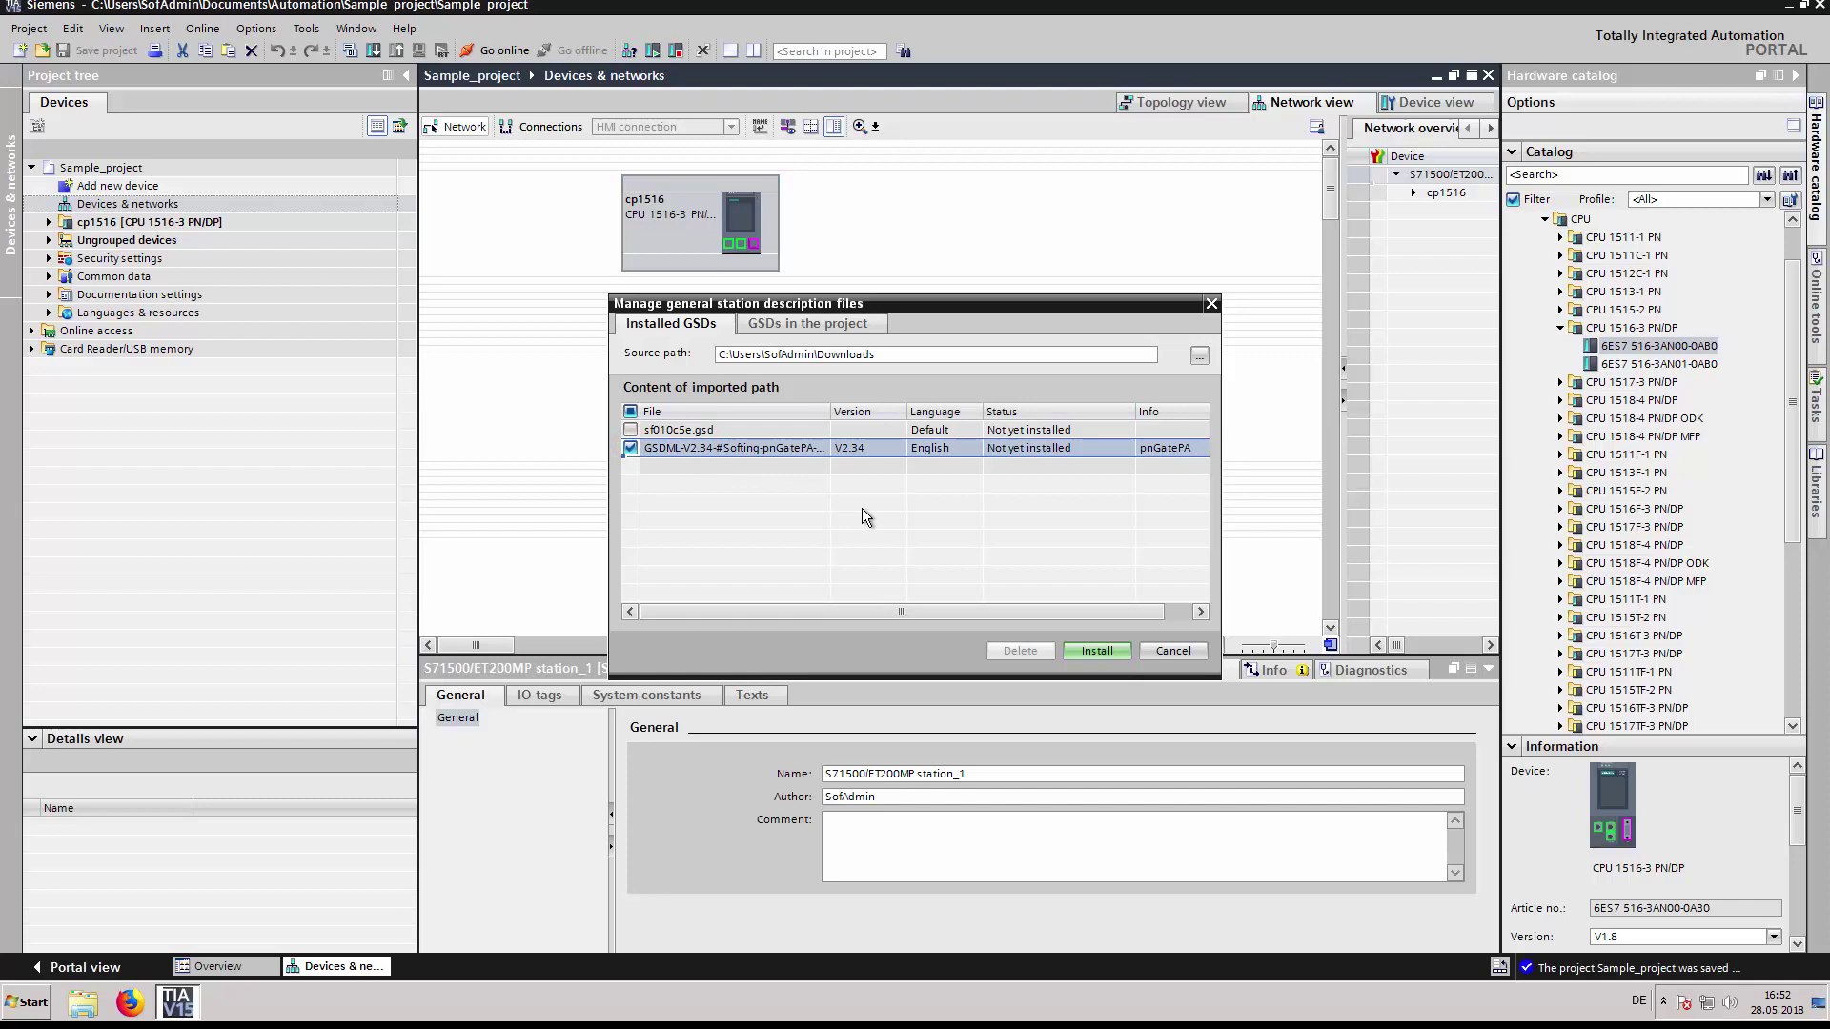
{"action": "left_click", "coordinate": [1092, 651]}
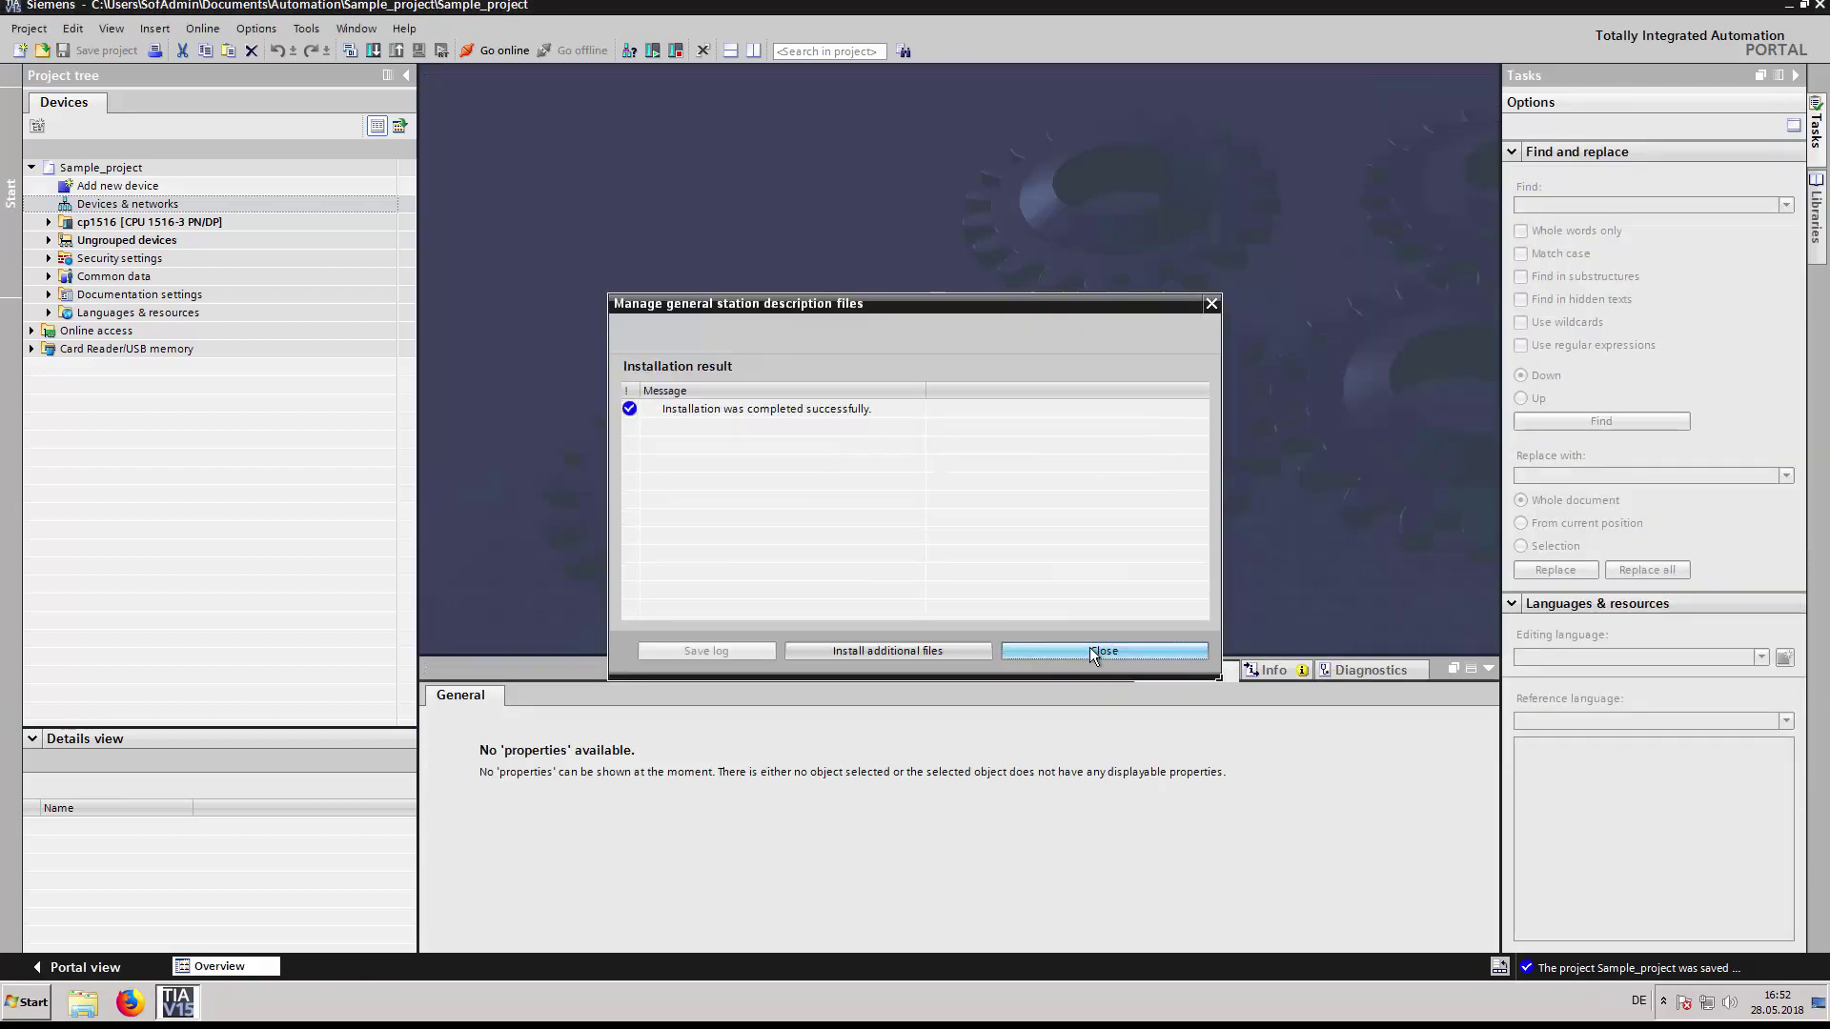
{"action": "left_click", "coordinate": [1091, 648]}
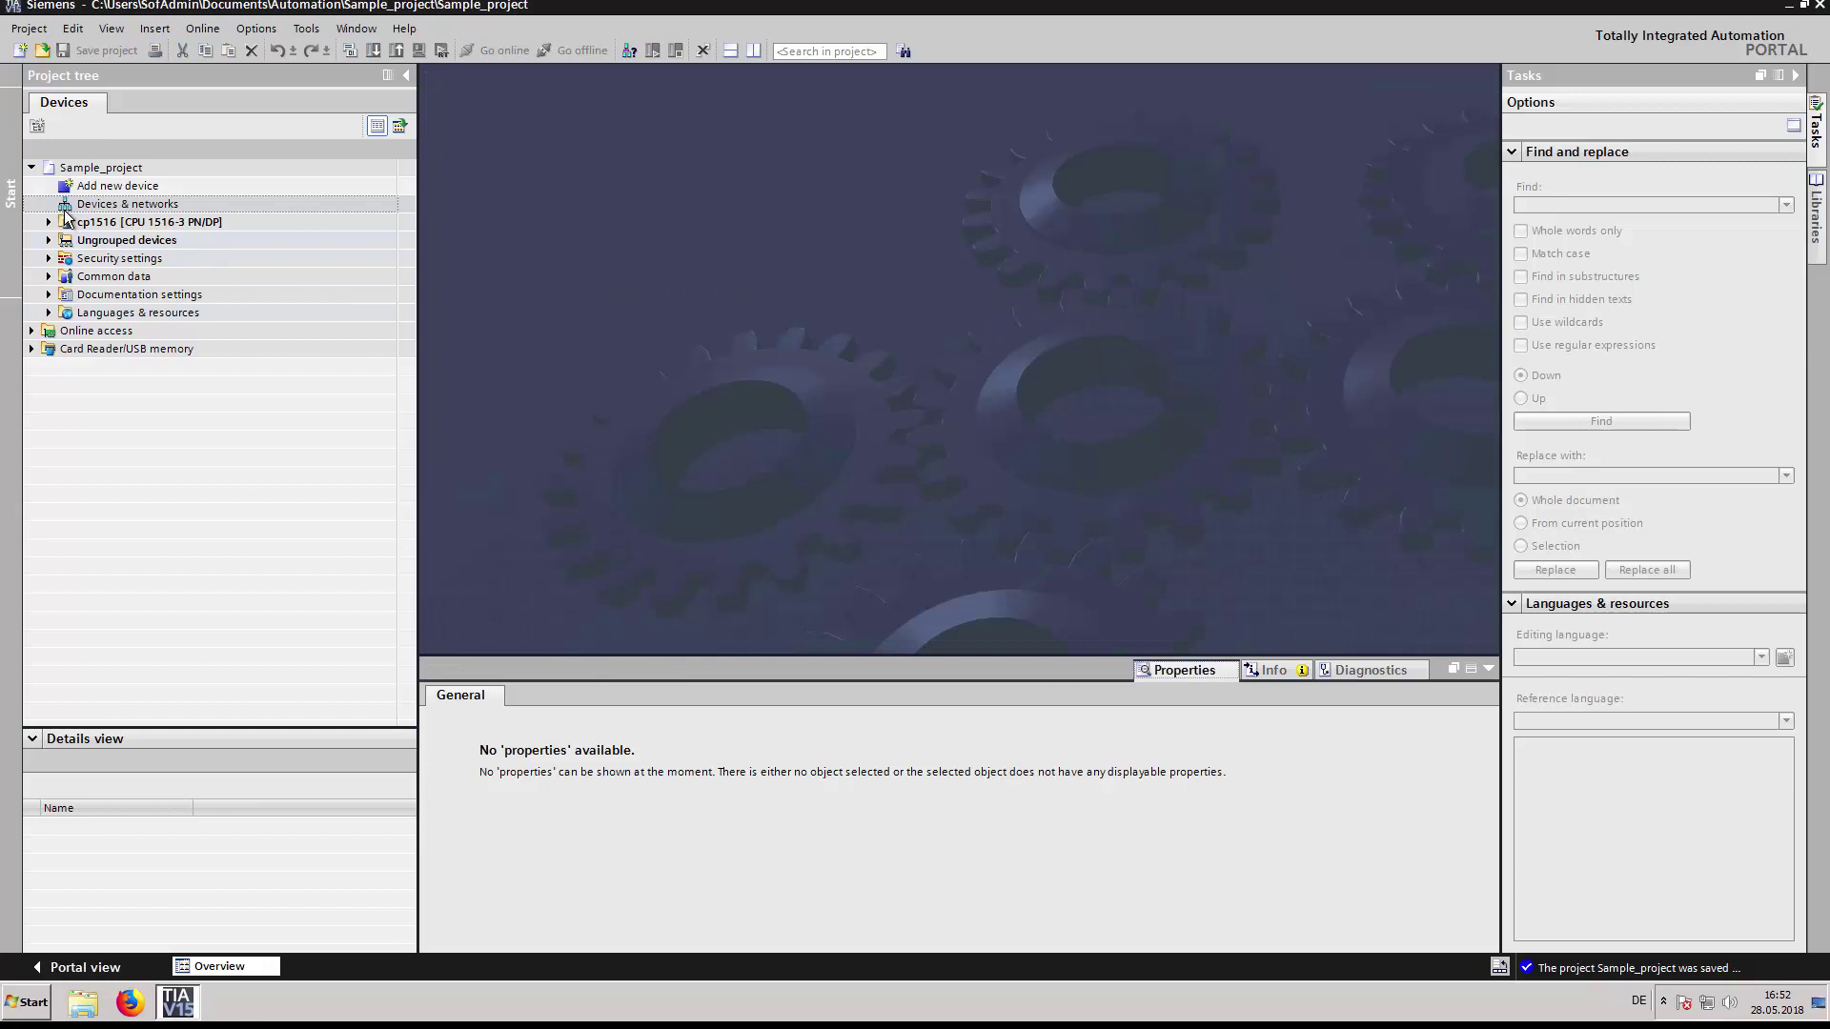
{"action": "double_click", "coordinate": [101, 204]}
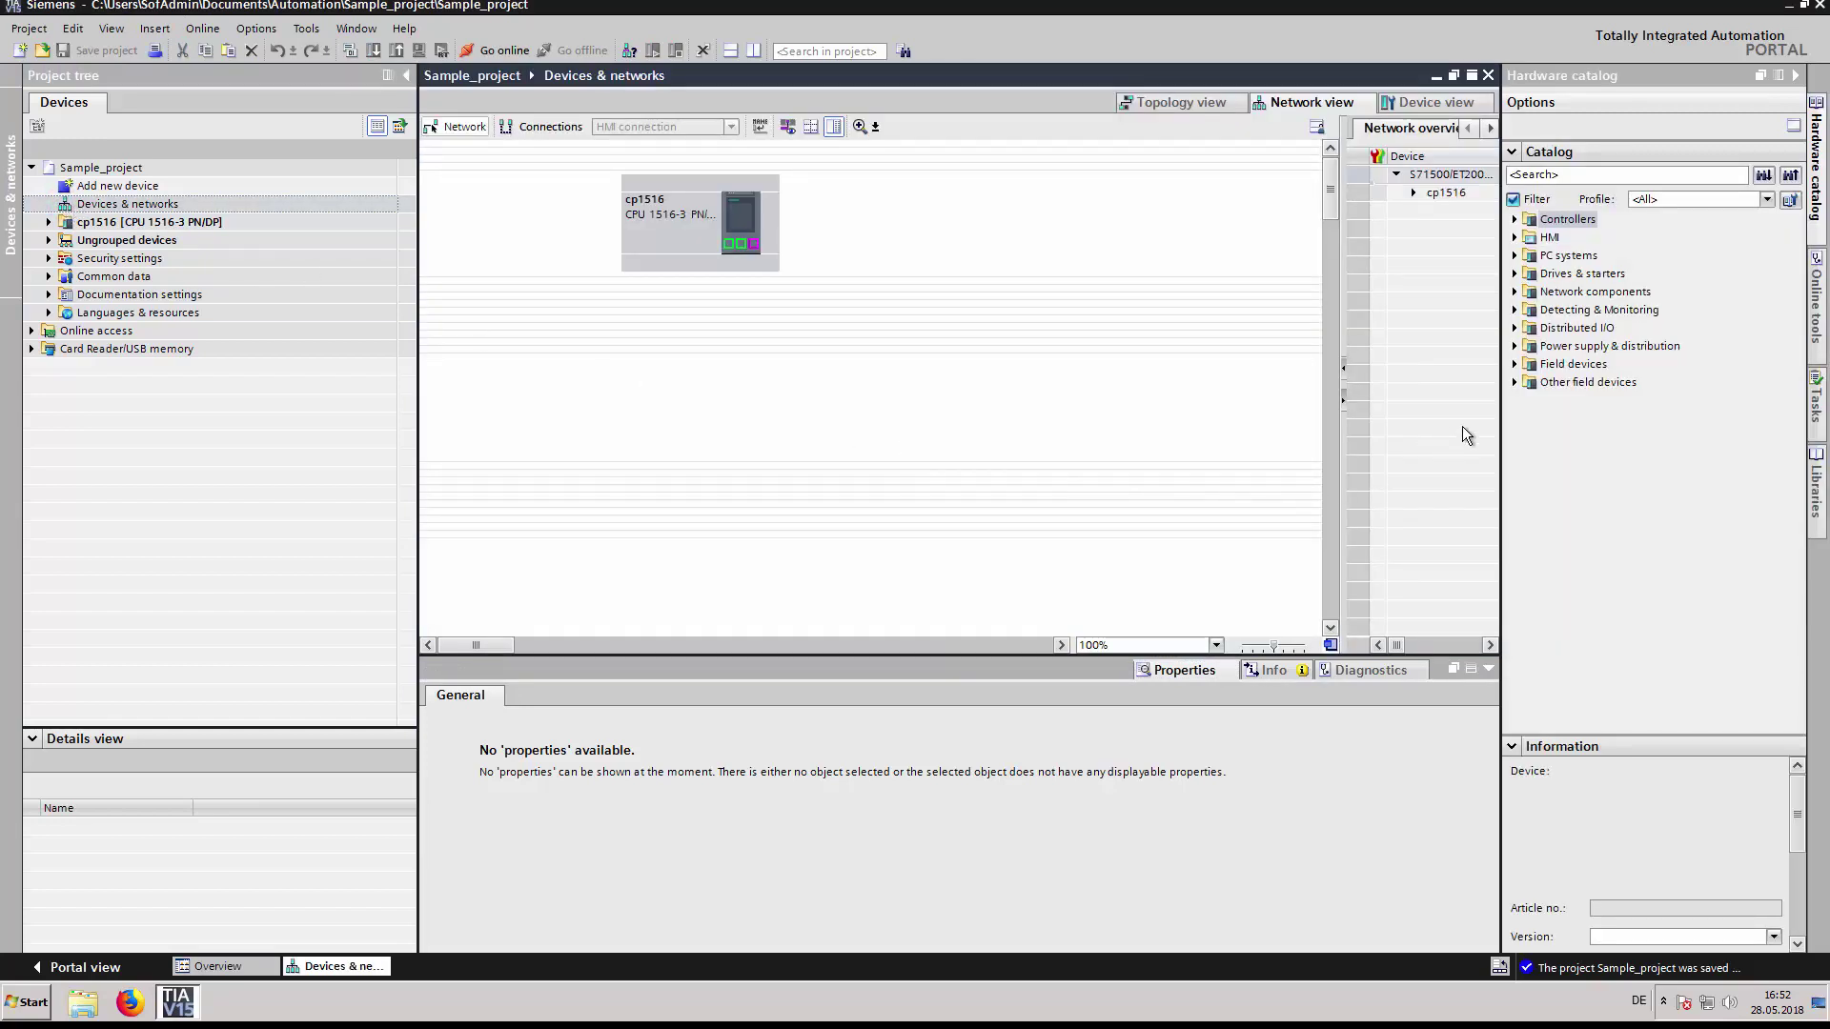
Locate the Softing pnGate PA DAP in the Gateway catalog, keeping its current GSDML version.
{"action": "left_click", "coordinate": [1513, 383]}
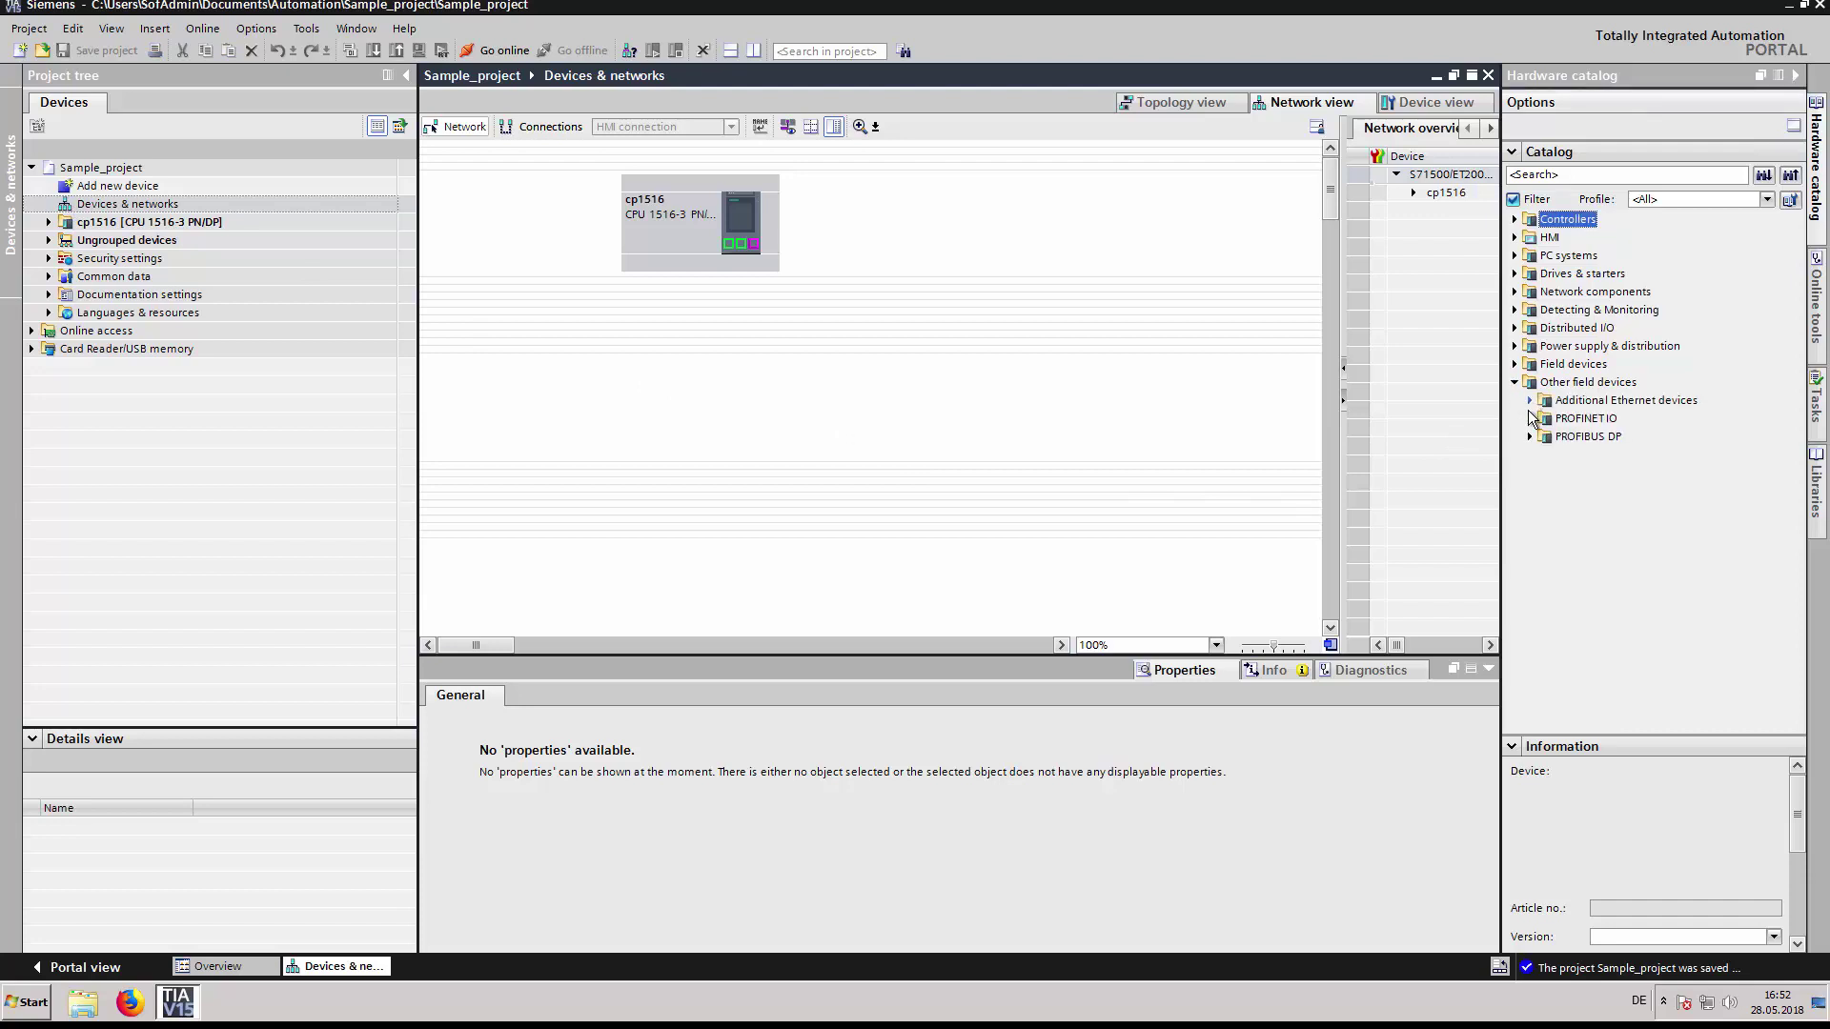
{"action": "left_click", "coordinate": [1531, 419]}
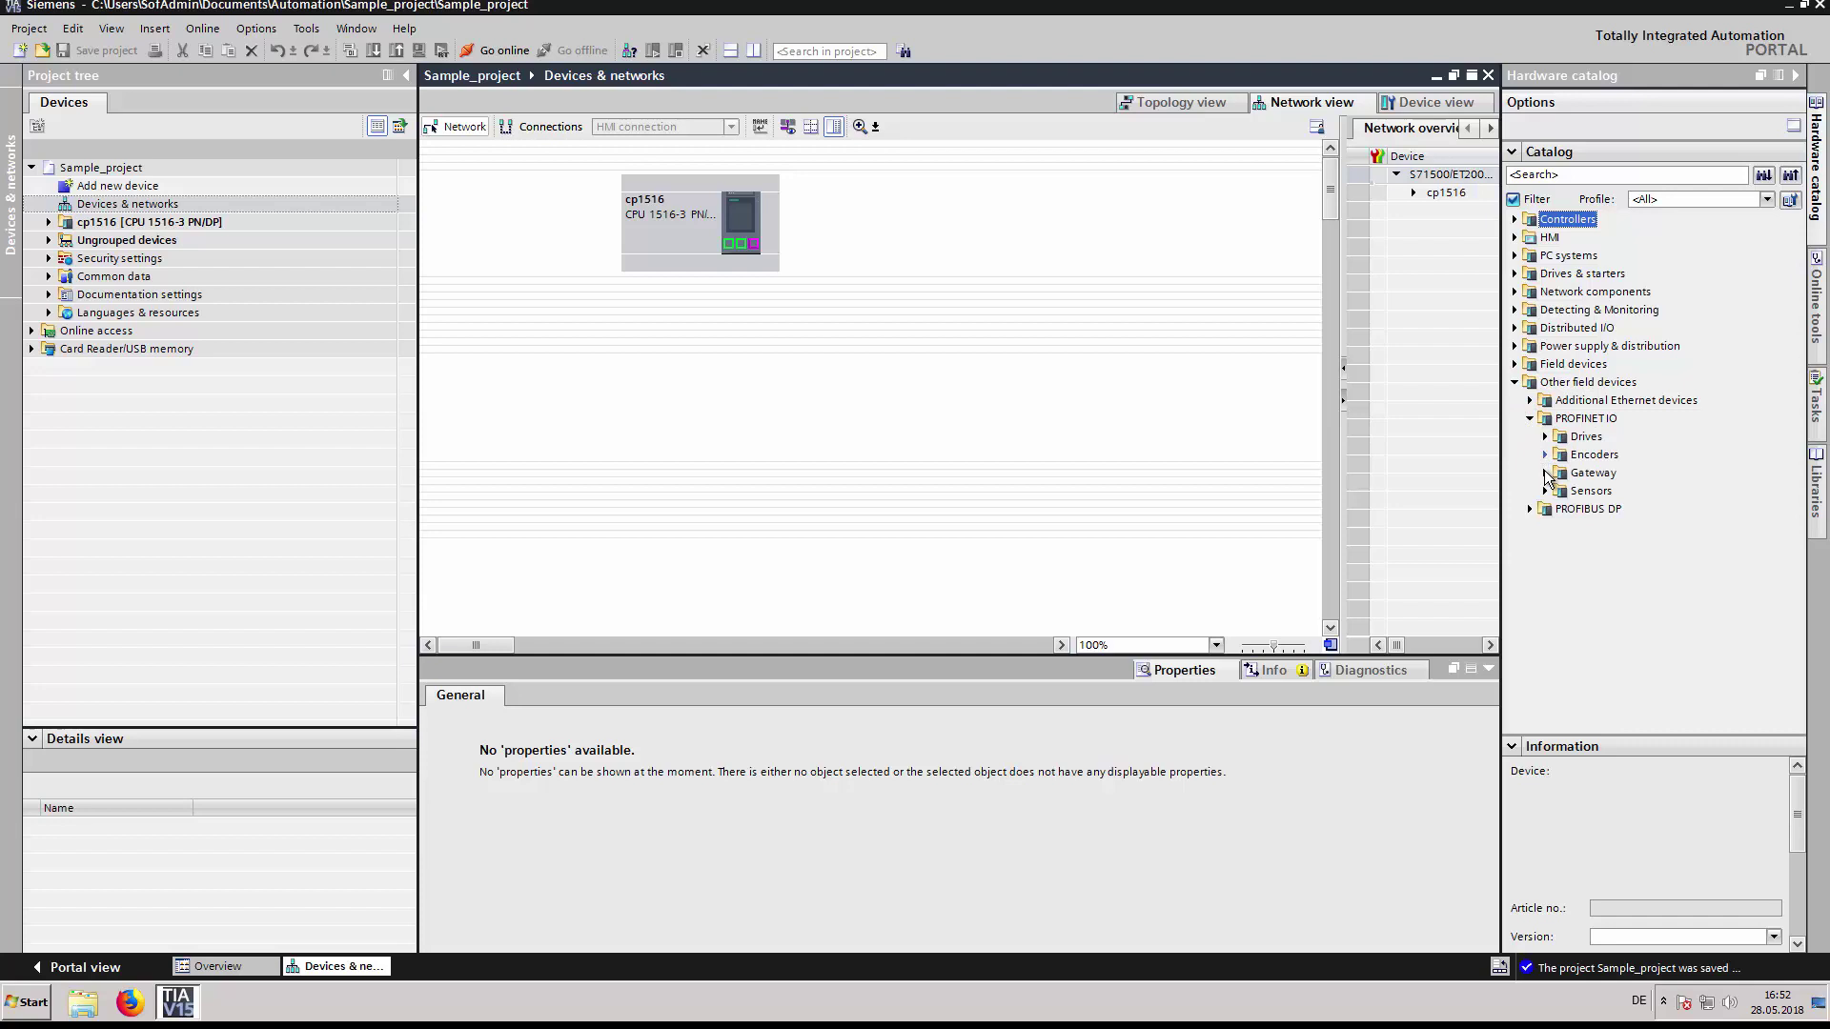
{"action": "left_click", "coordinate": [1547, 472]}
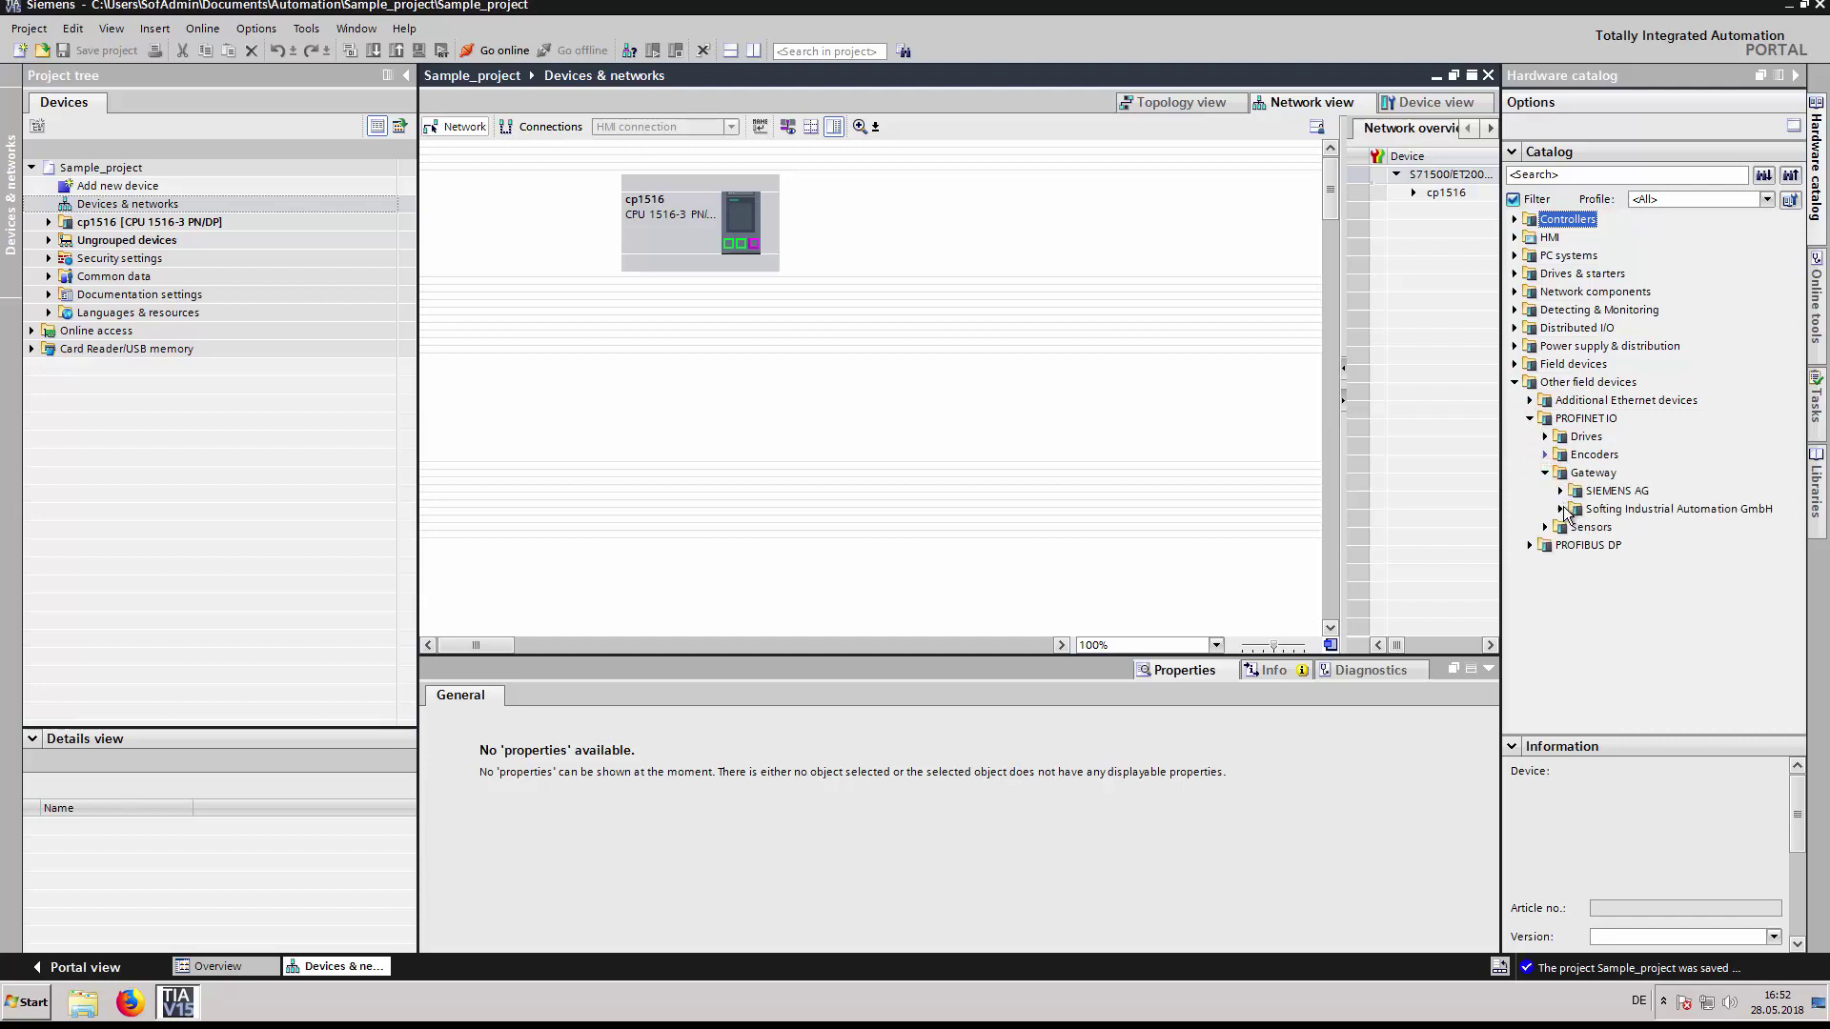
{"action": "left_click", "coordinate": [1563, 510]}
{"action": "left_click", "coordinate": [1578, 527]}
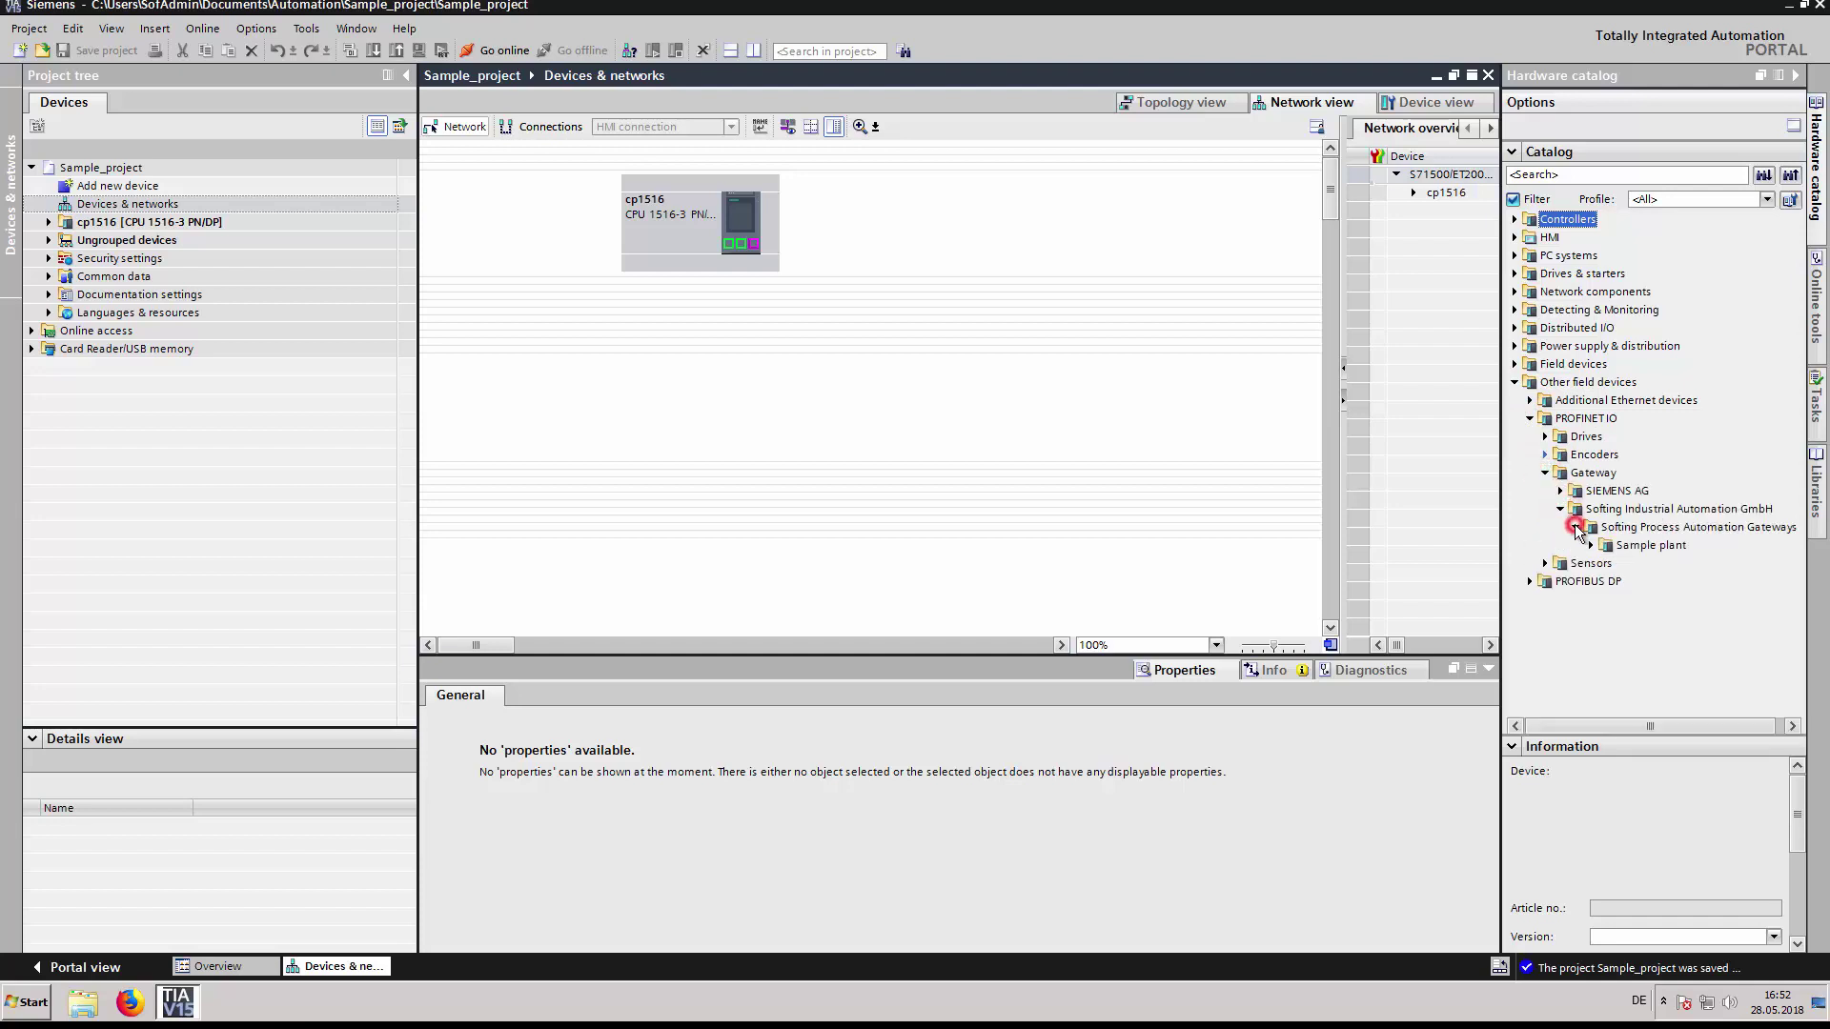
{"action": "left_click", "coordinate": [1593, 546]}
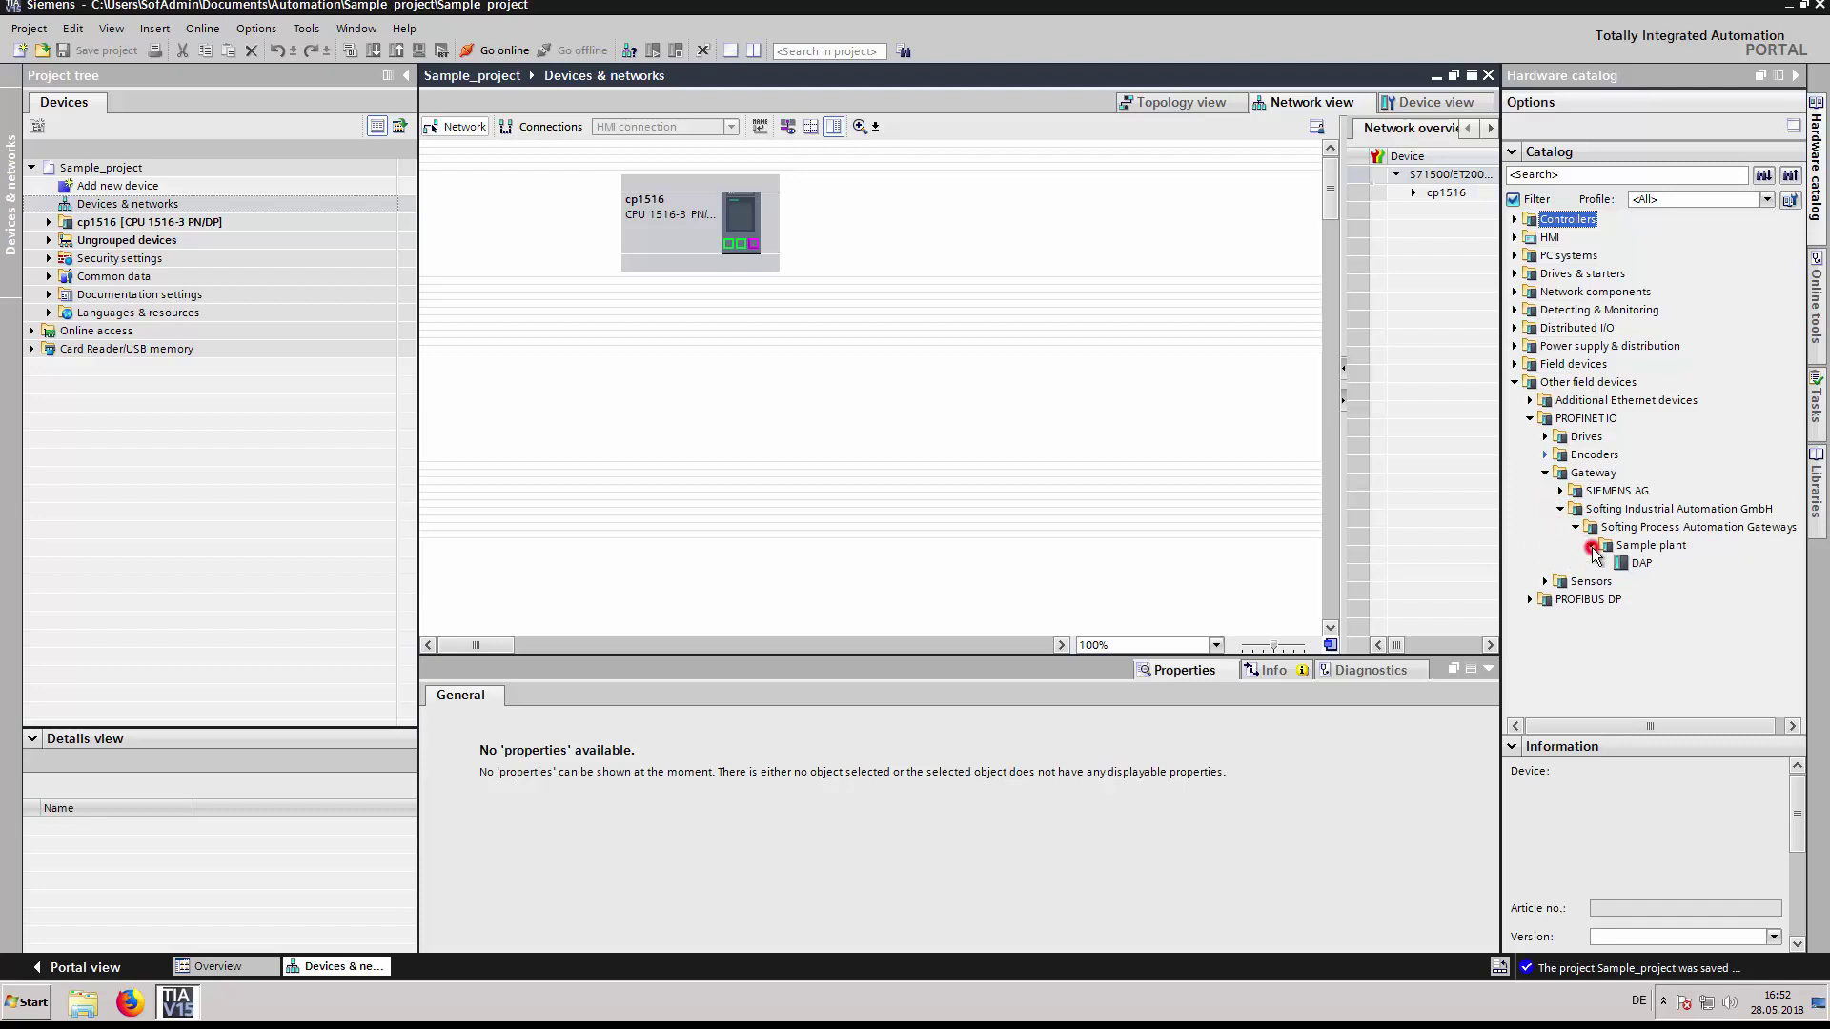
{"action": "left_click", "coordinate": [1639, 564]}
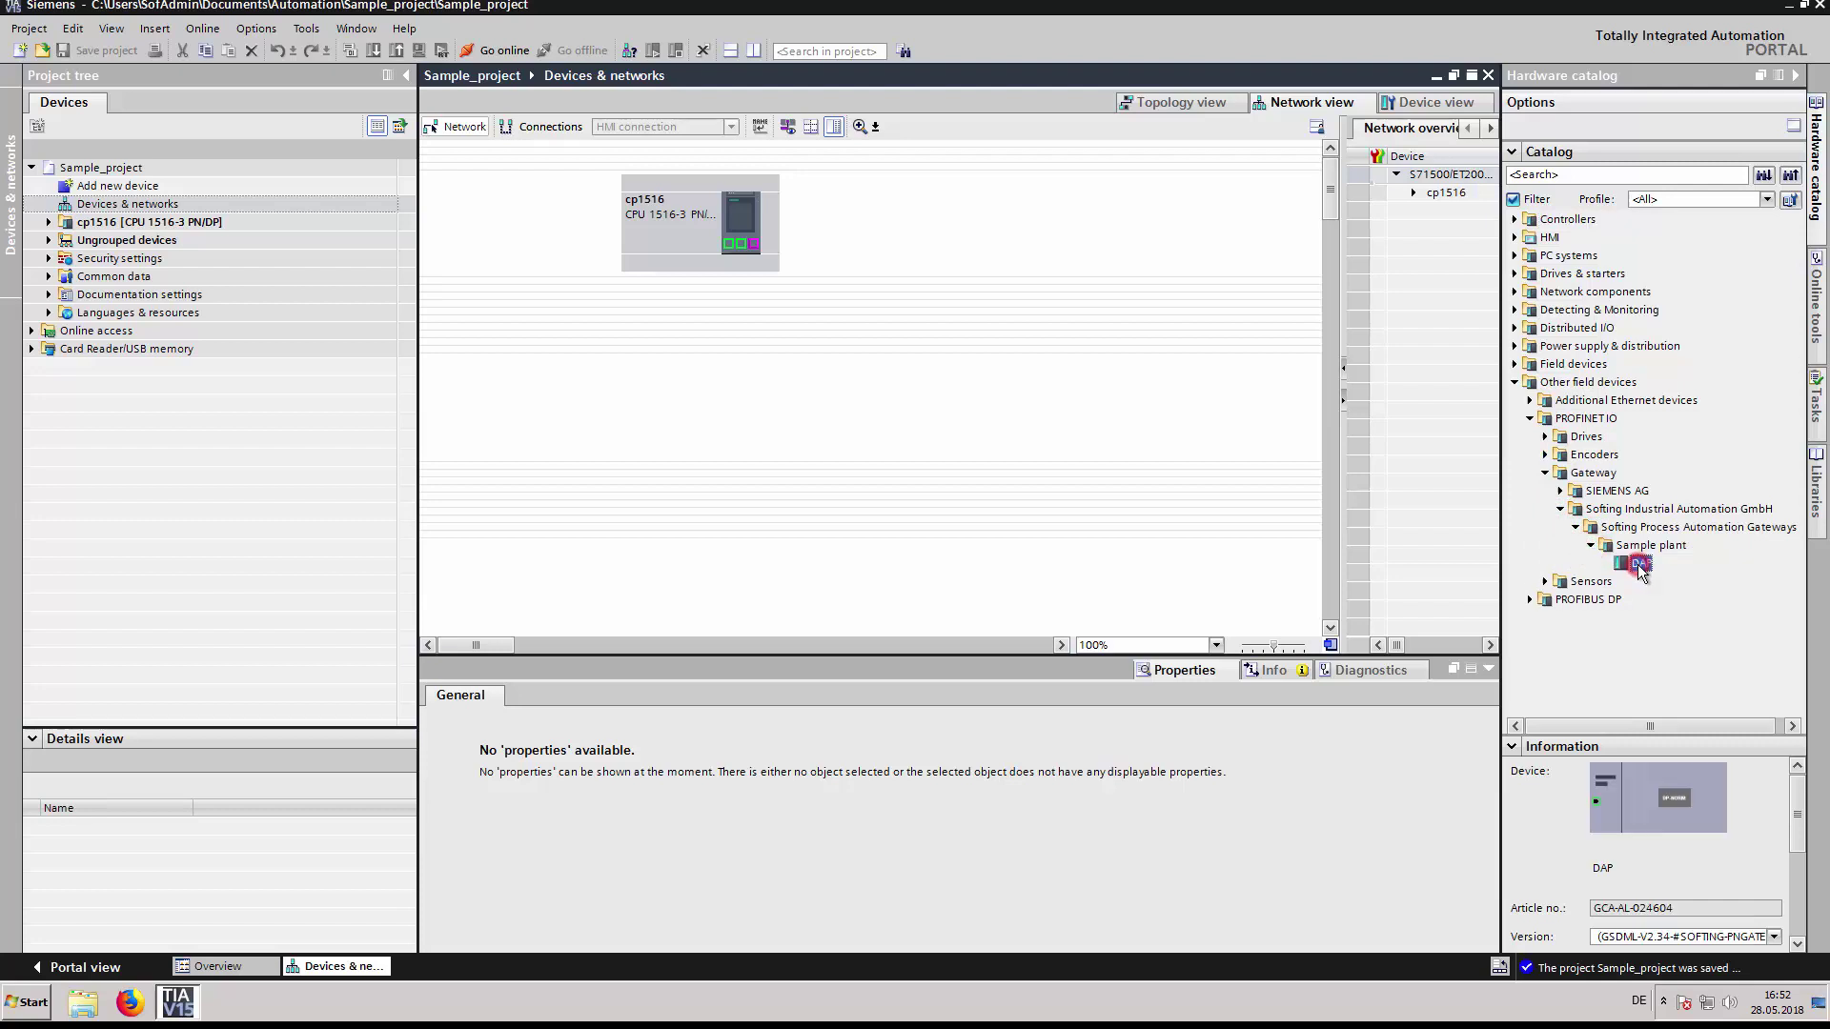
{"action": "left_click", "coordinate": [1776, 938]}
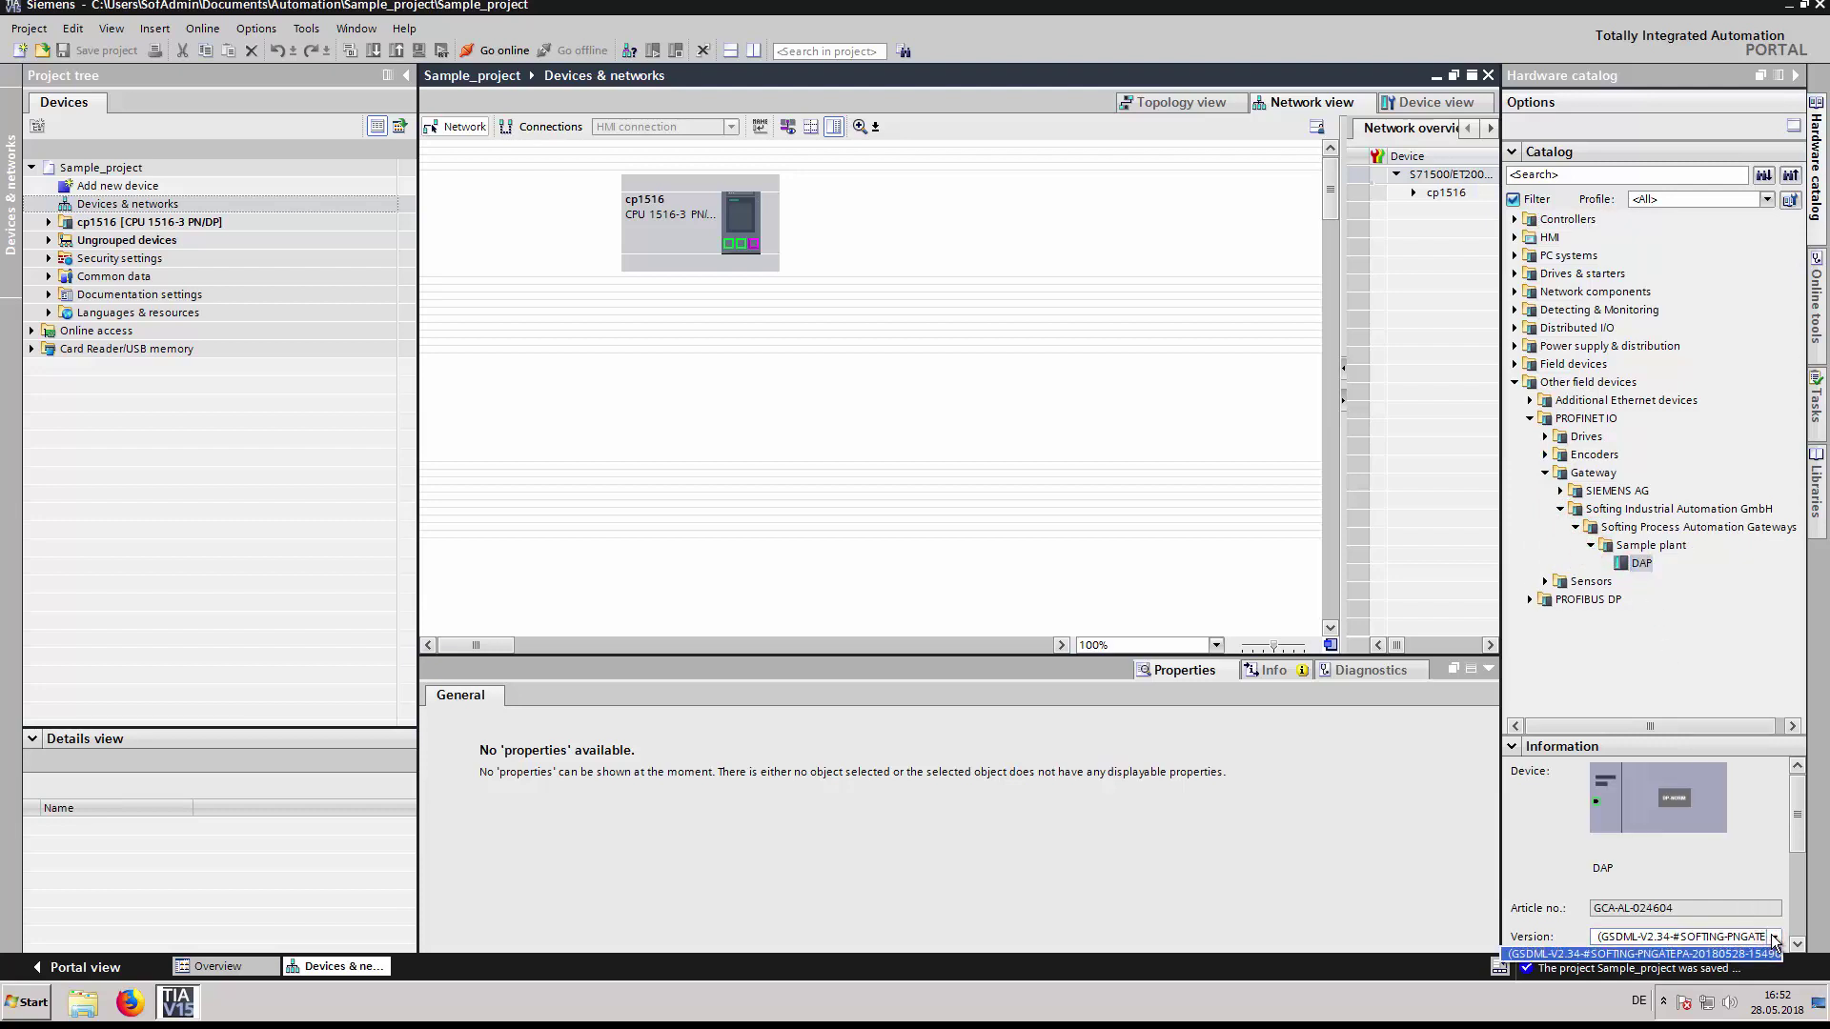
{"action": "left_click", "coordinate": [1659, 953]}
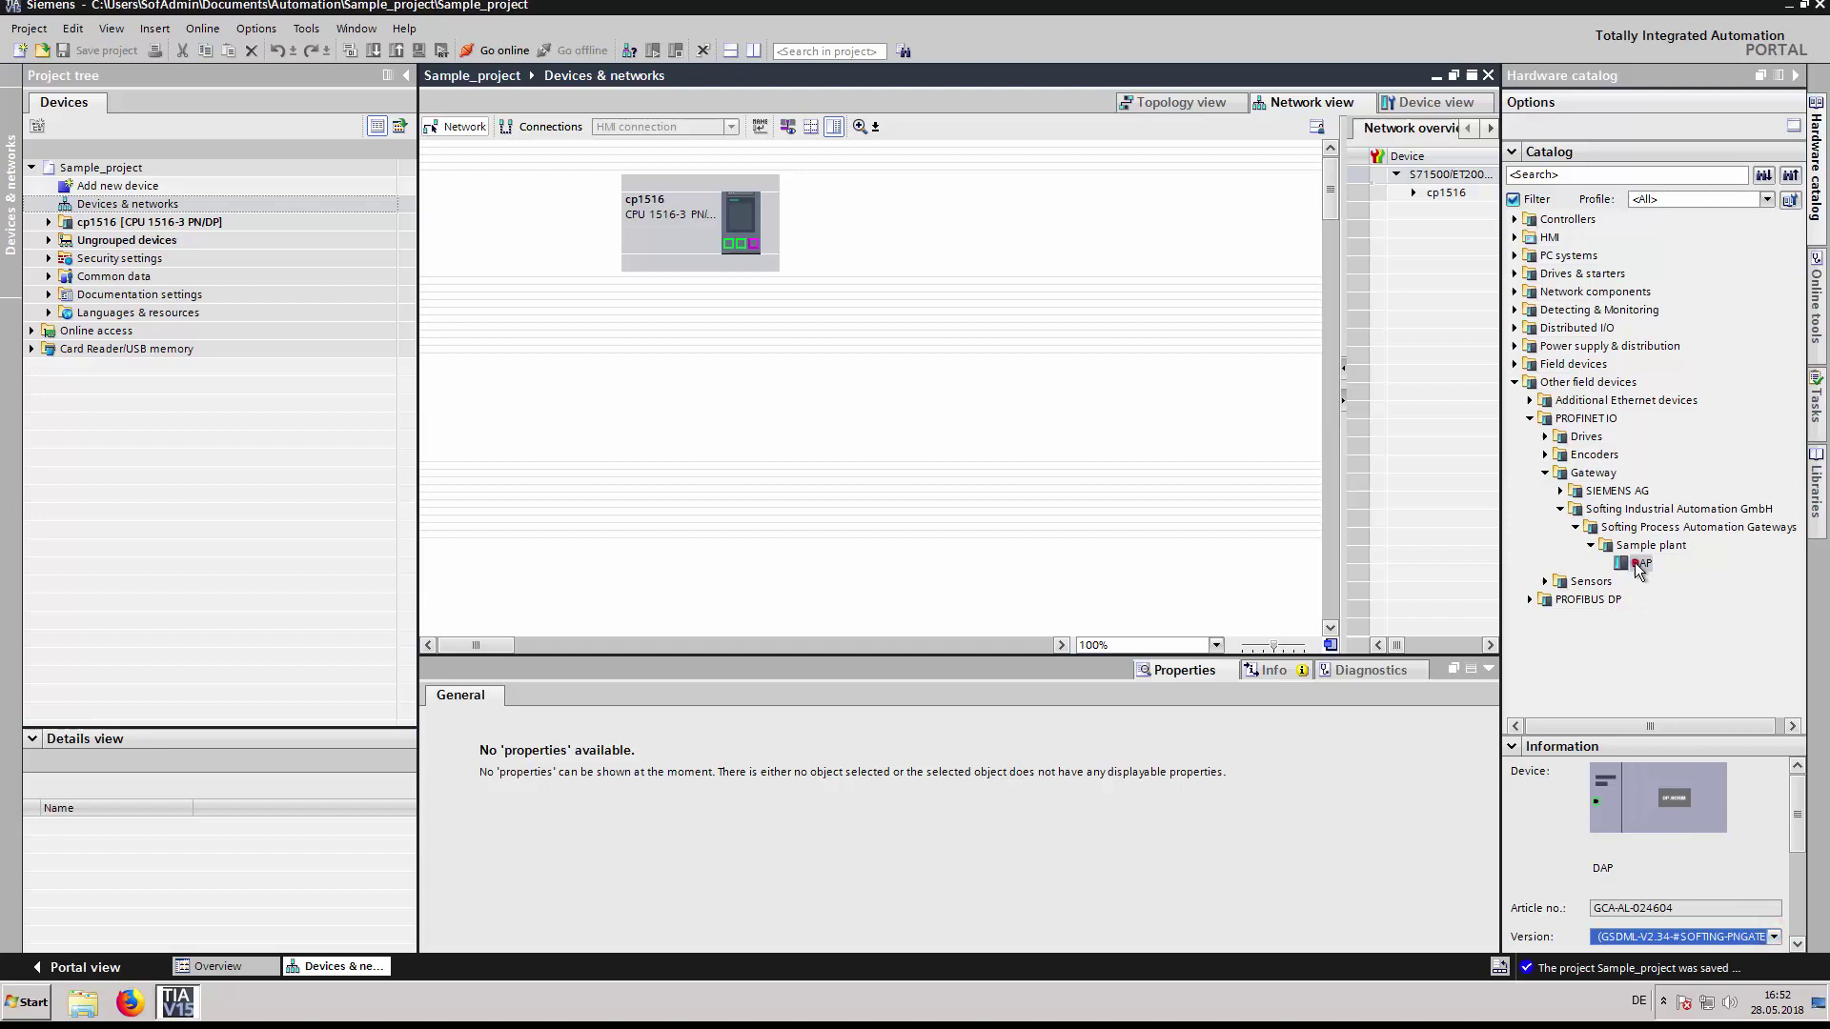
Place the pnGatePA gateway beside cp1516 and assign it to cp1516.PROFINET interface_1.
{"action": "left_click_drag", "start_coordinate": [1640, 566], "coordinate": [926, 215]}
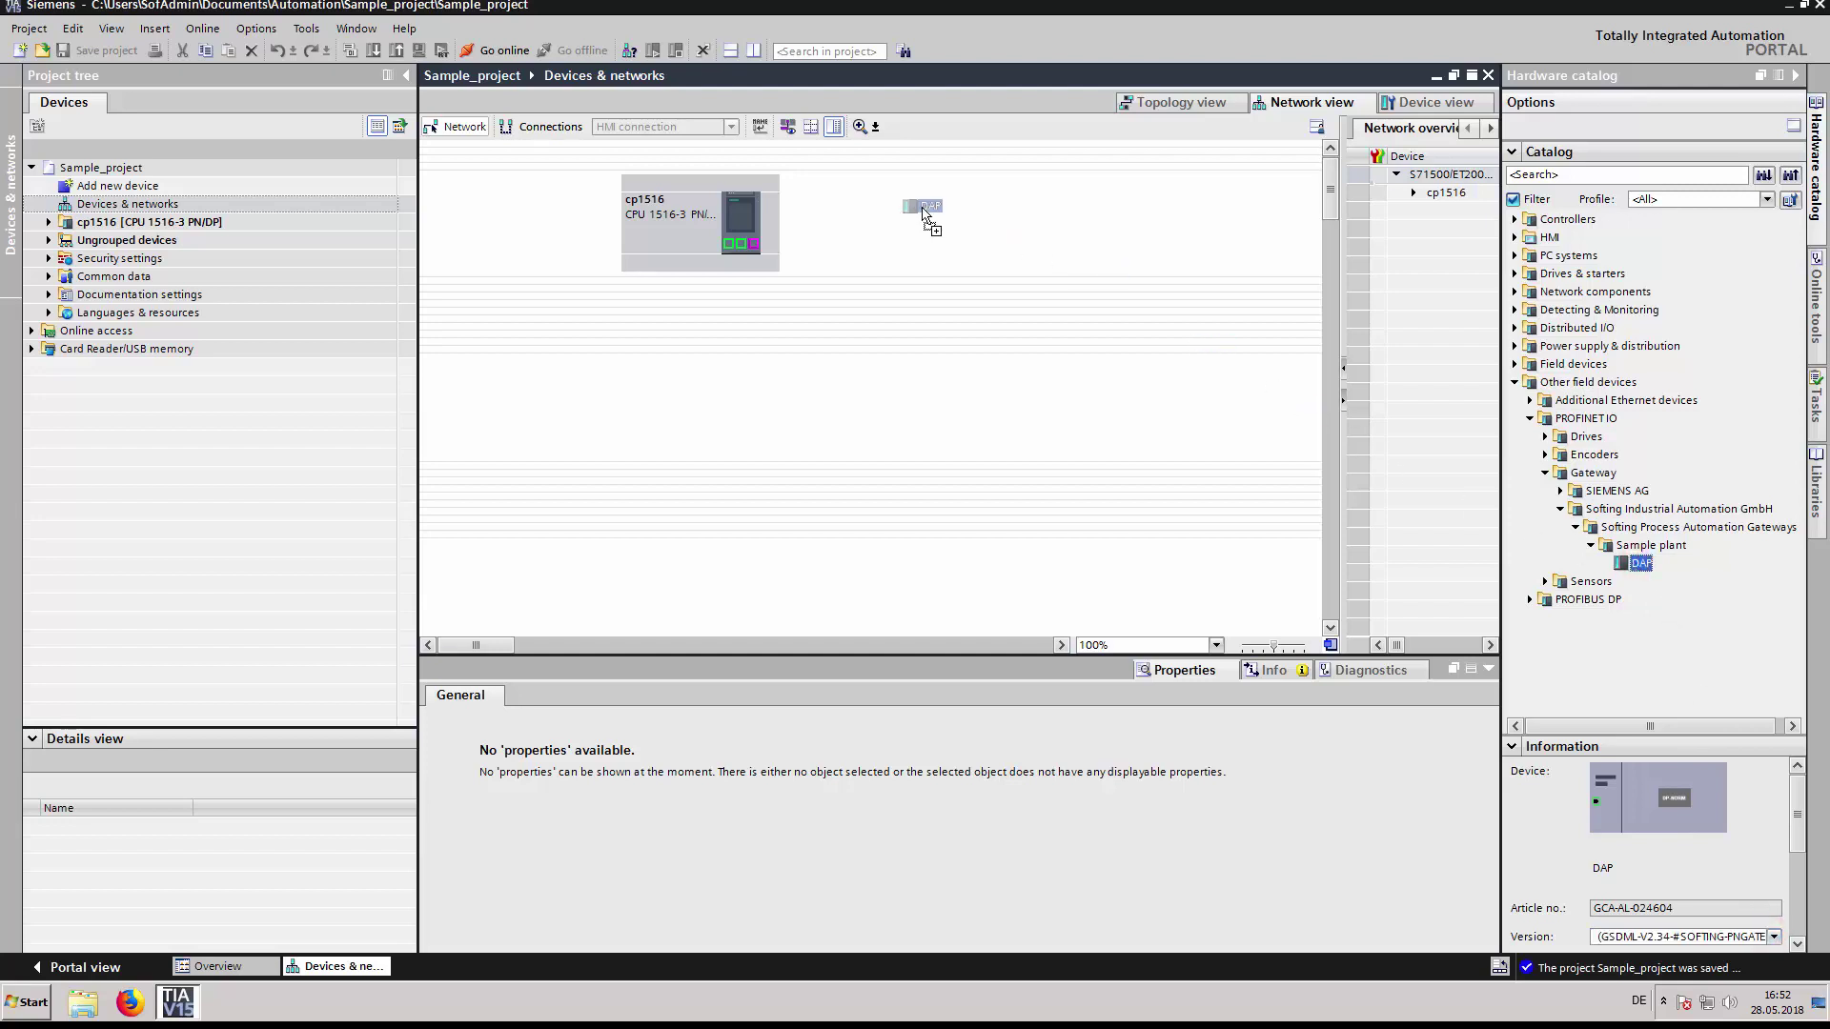
{"action": "left_click_drag", "start_coordinate": [926, 214], "coordinate": [930, 218]}
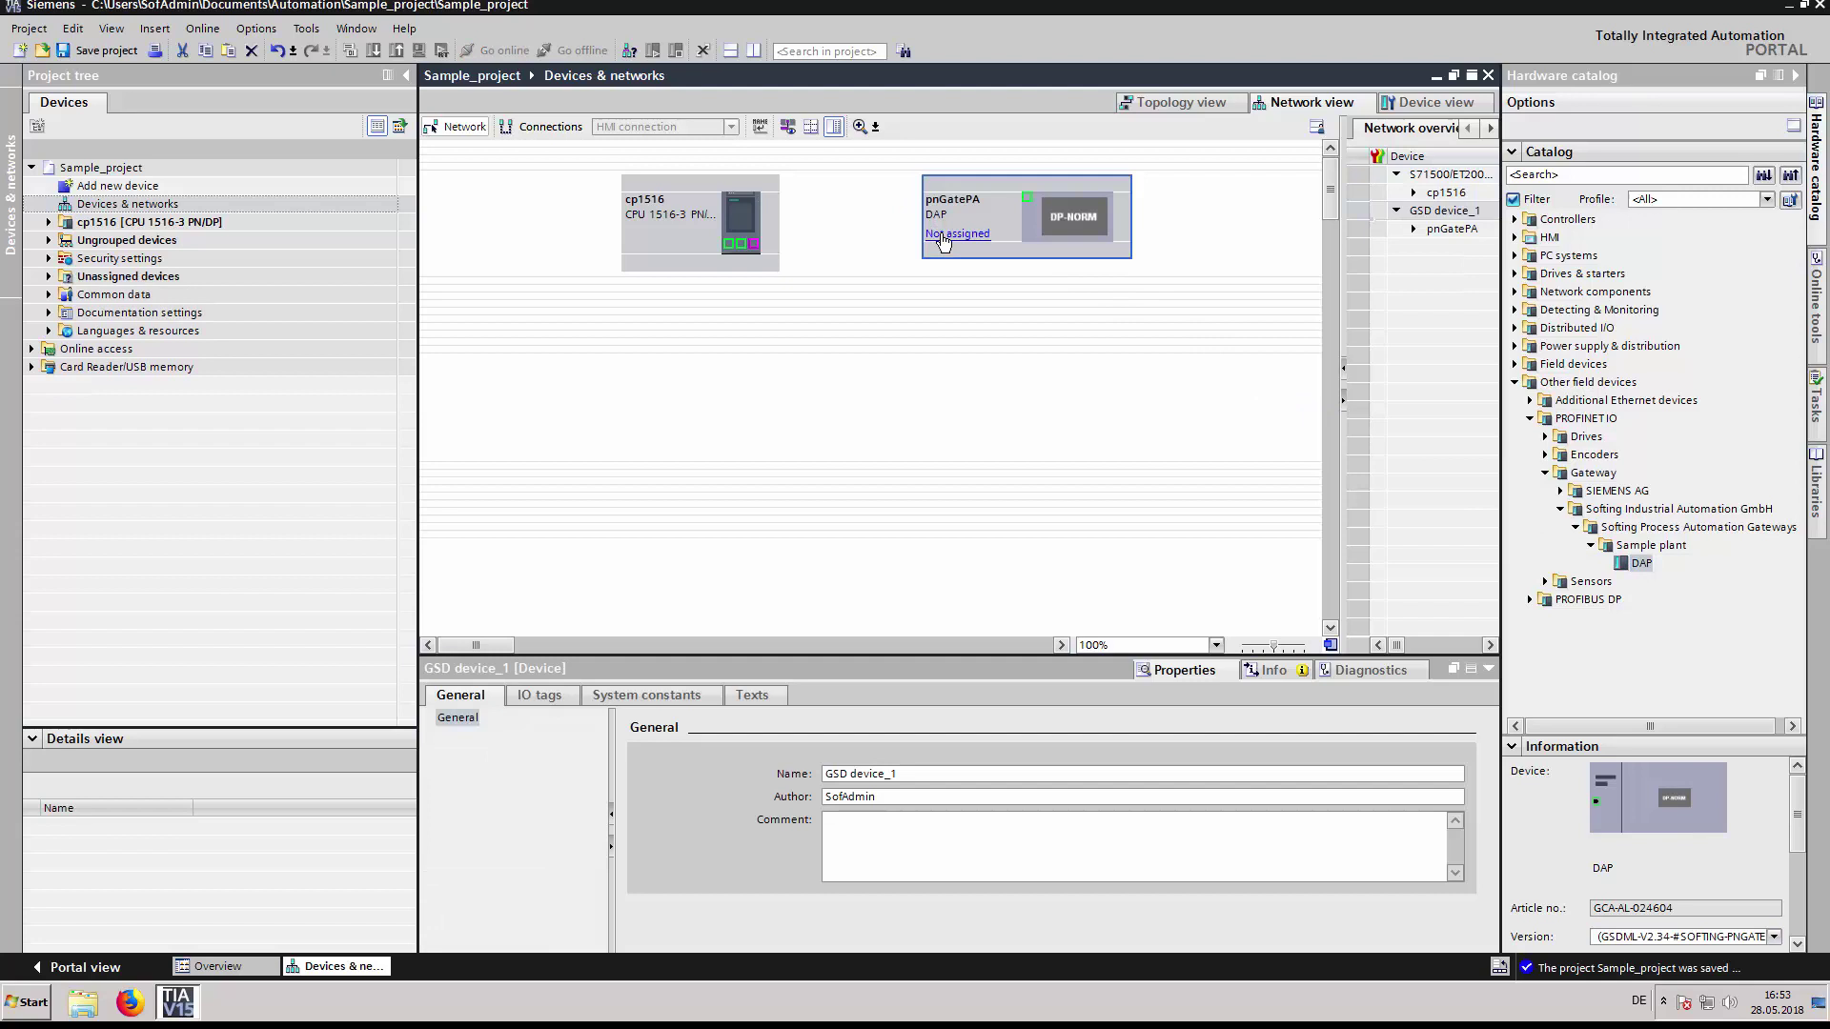
{"action": "left_click", "coordinate": [946, 238]}
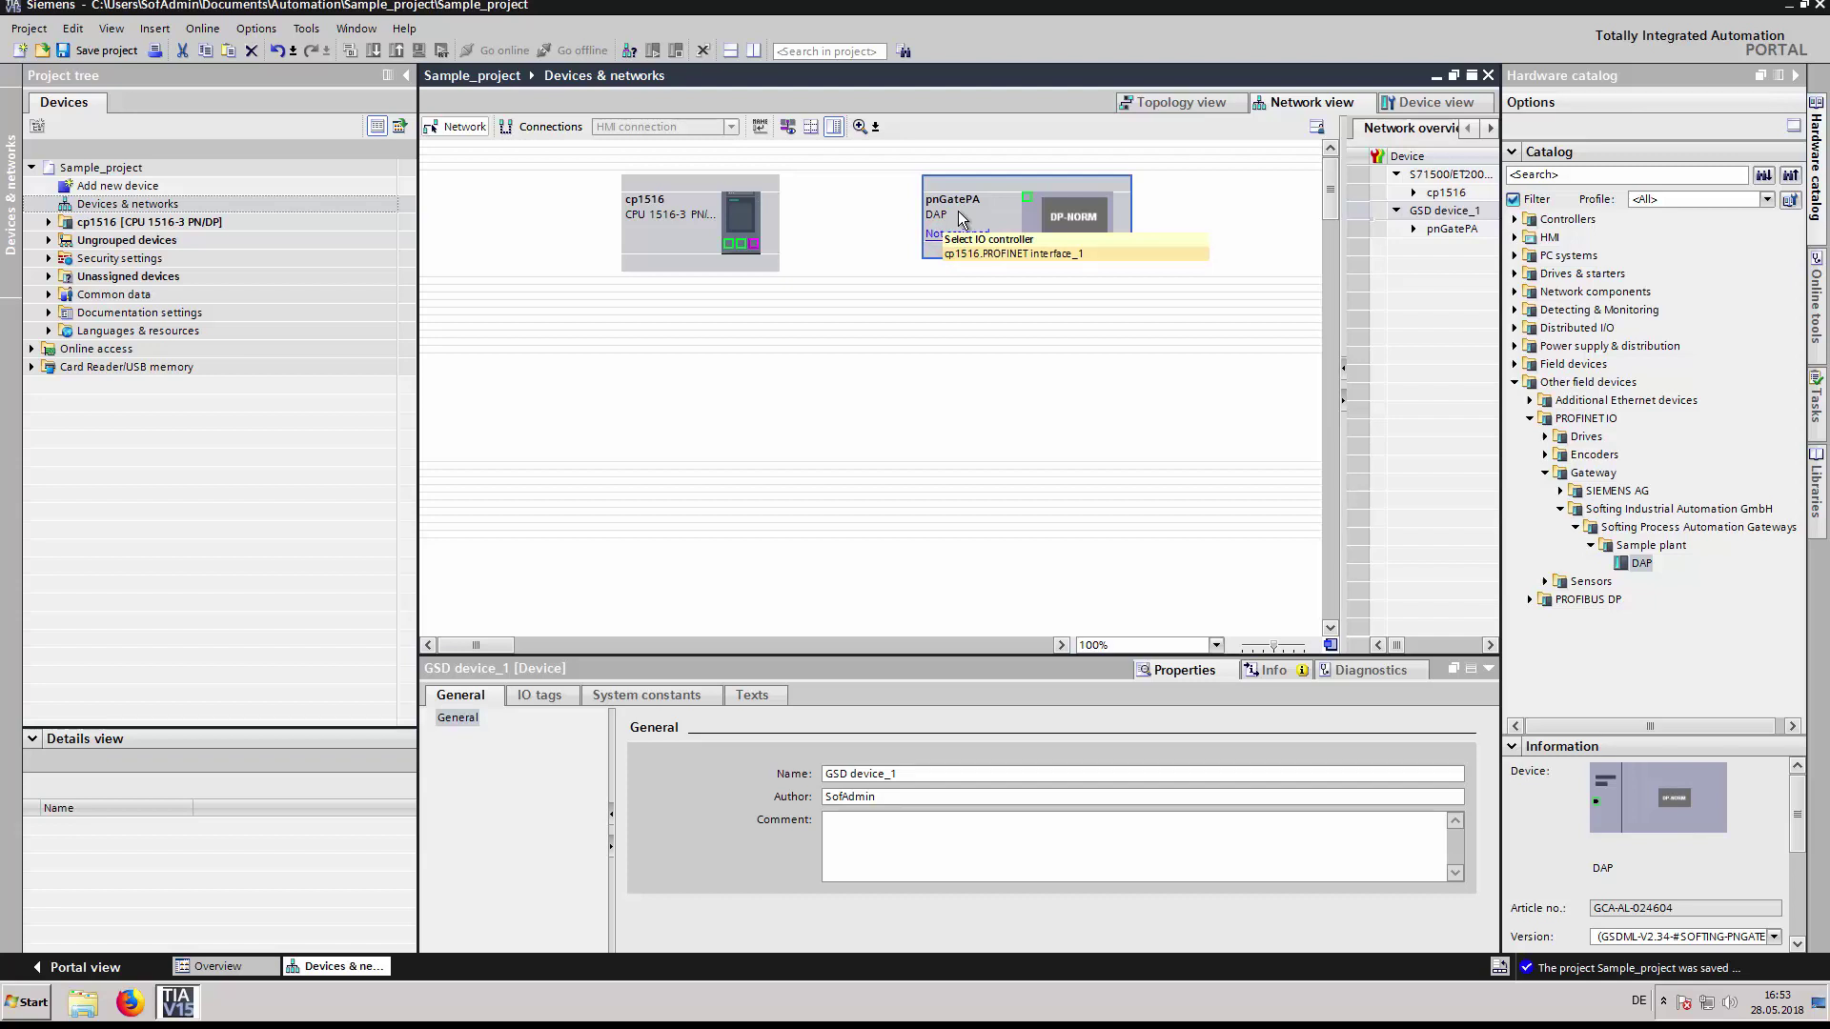
{"action": "left_click", "coordinate": [1013, 254]}
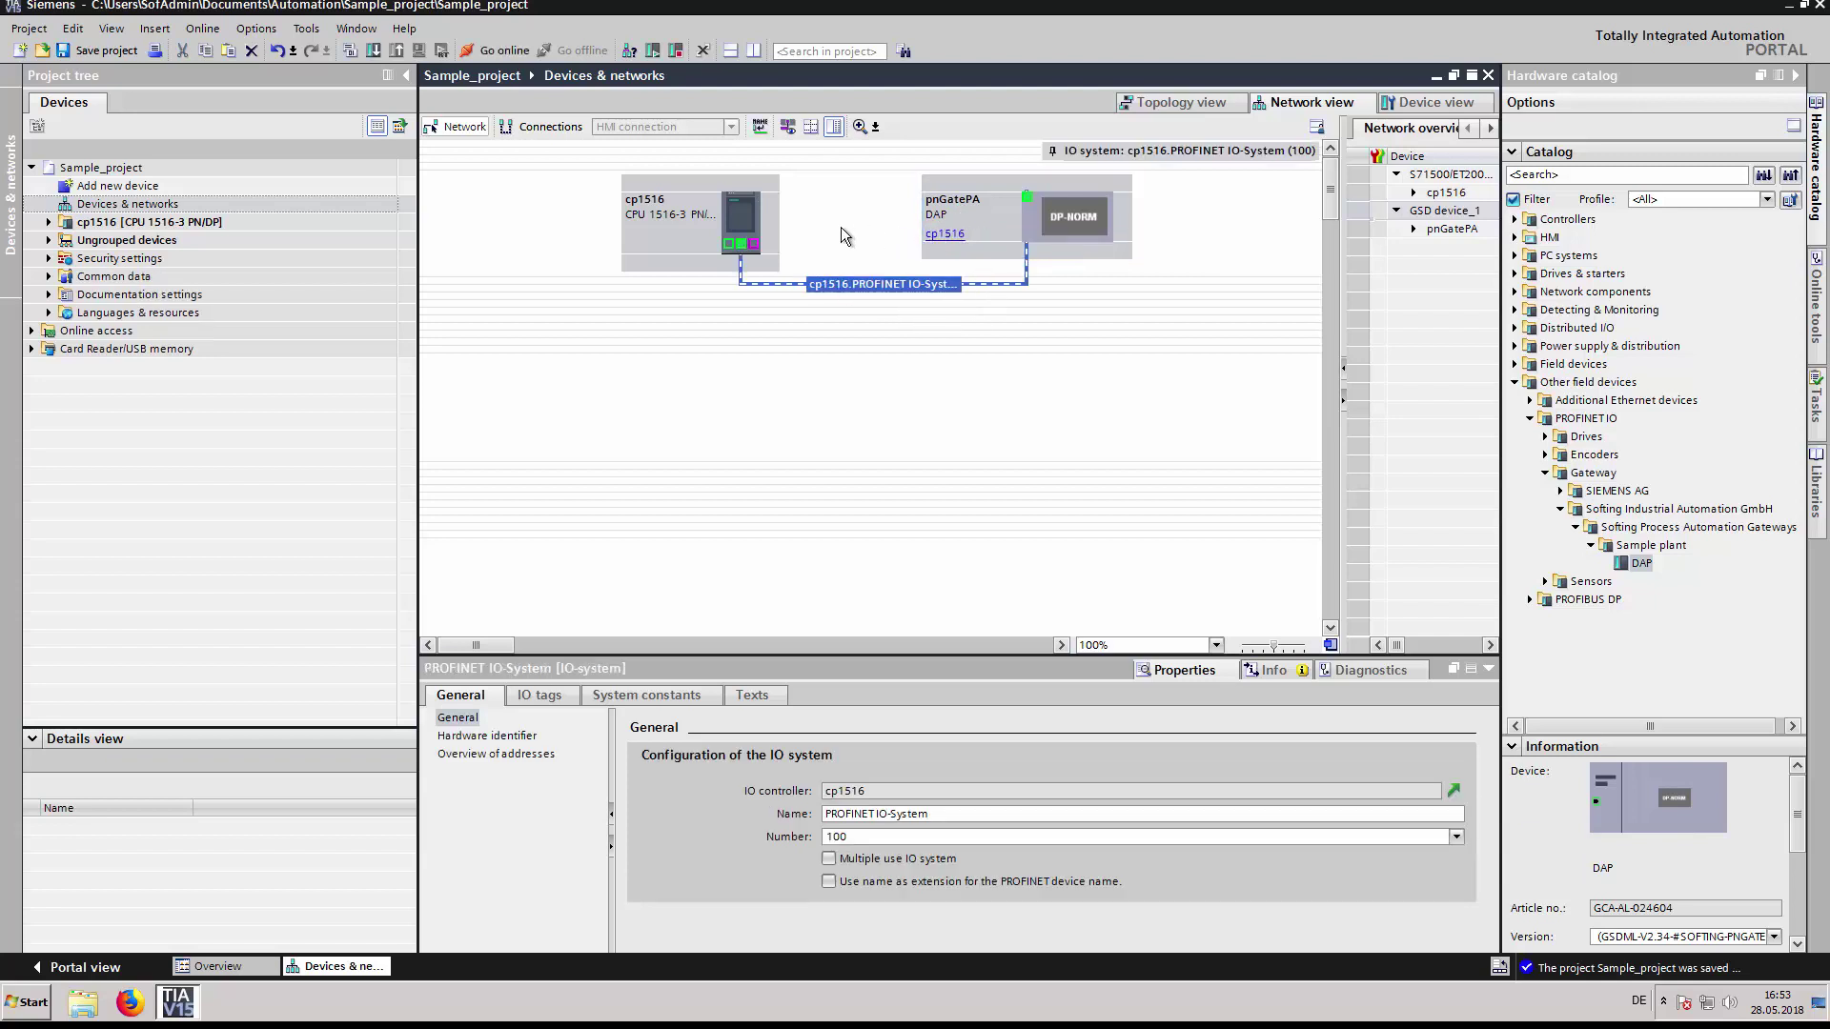
In the pnGatePA device view, disable automatic PROFINET device name generation and review IO cycle settings.
{"action": "left_click", "coordinate": [984, 188]}
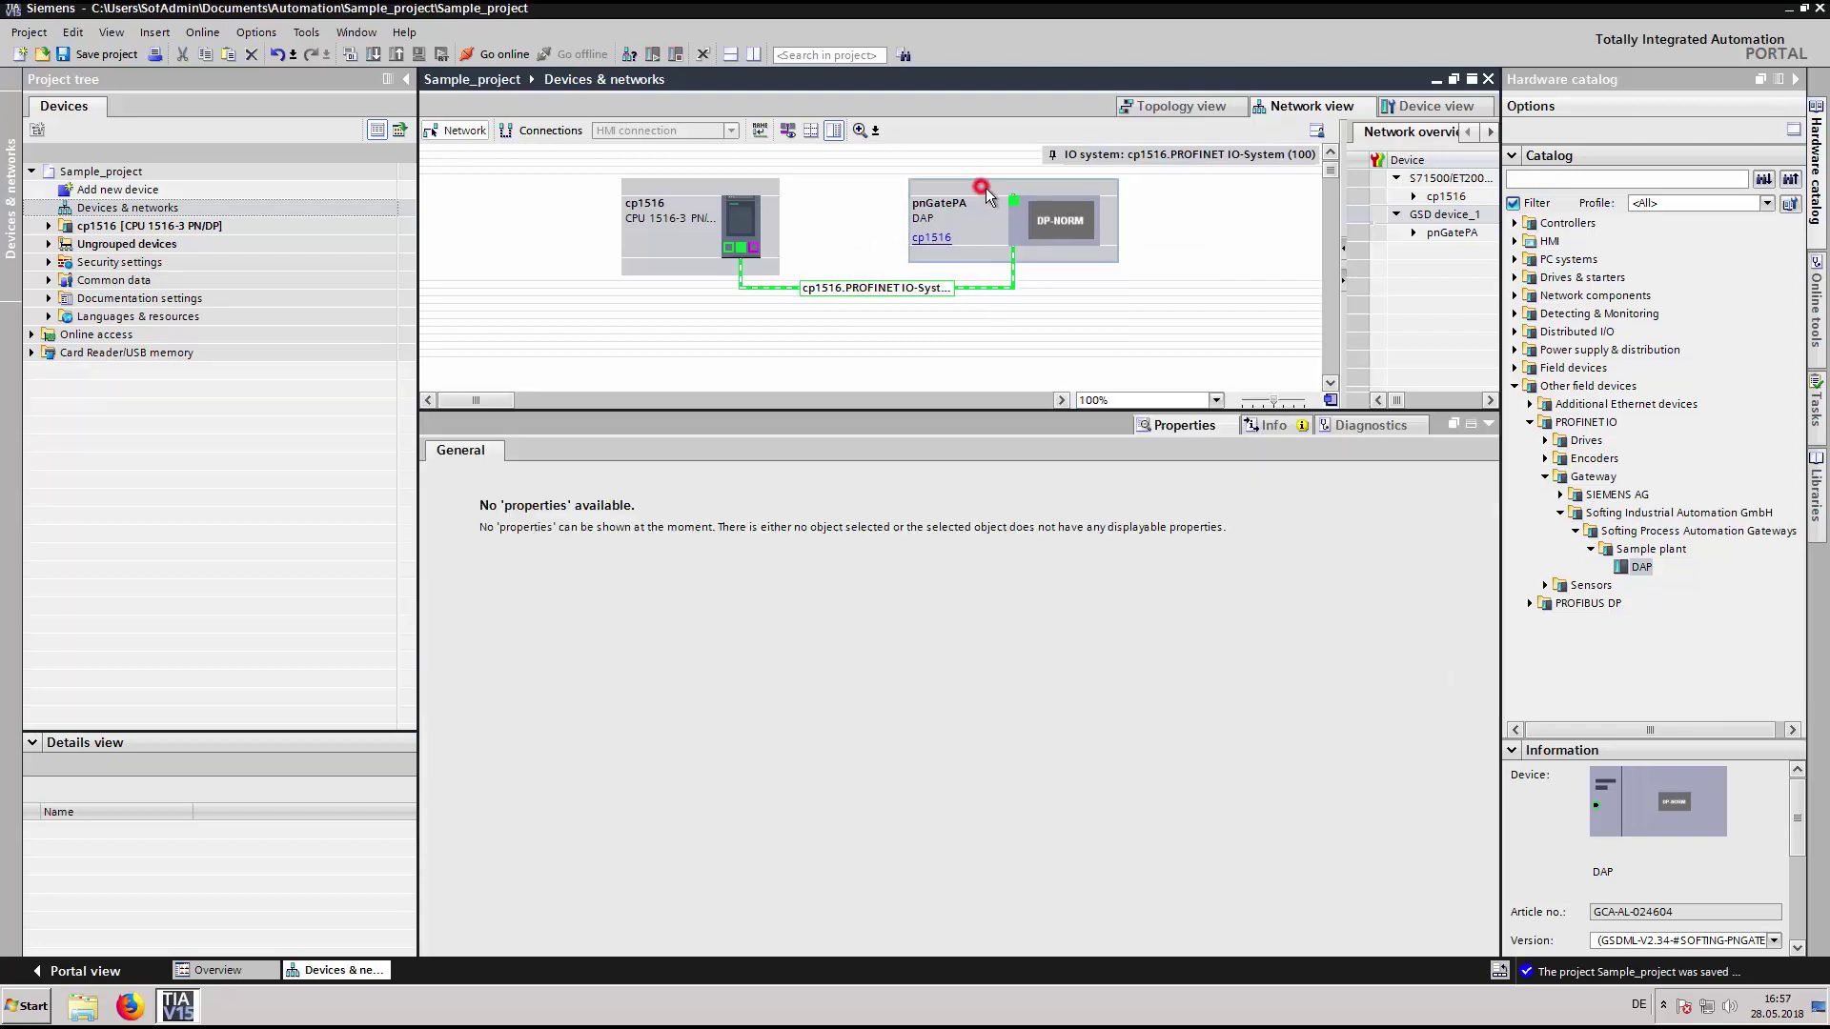
{"action": "double_click", "coordinate": [1049, 219]}
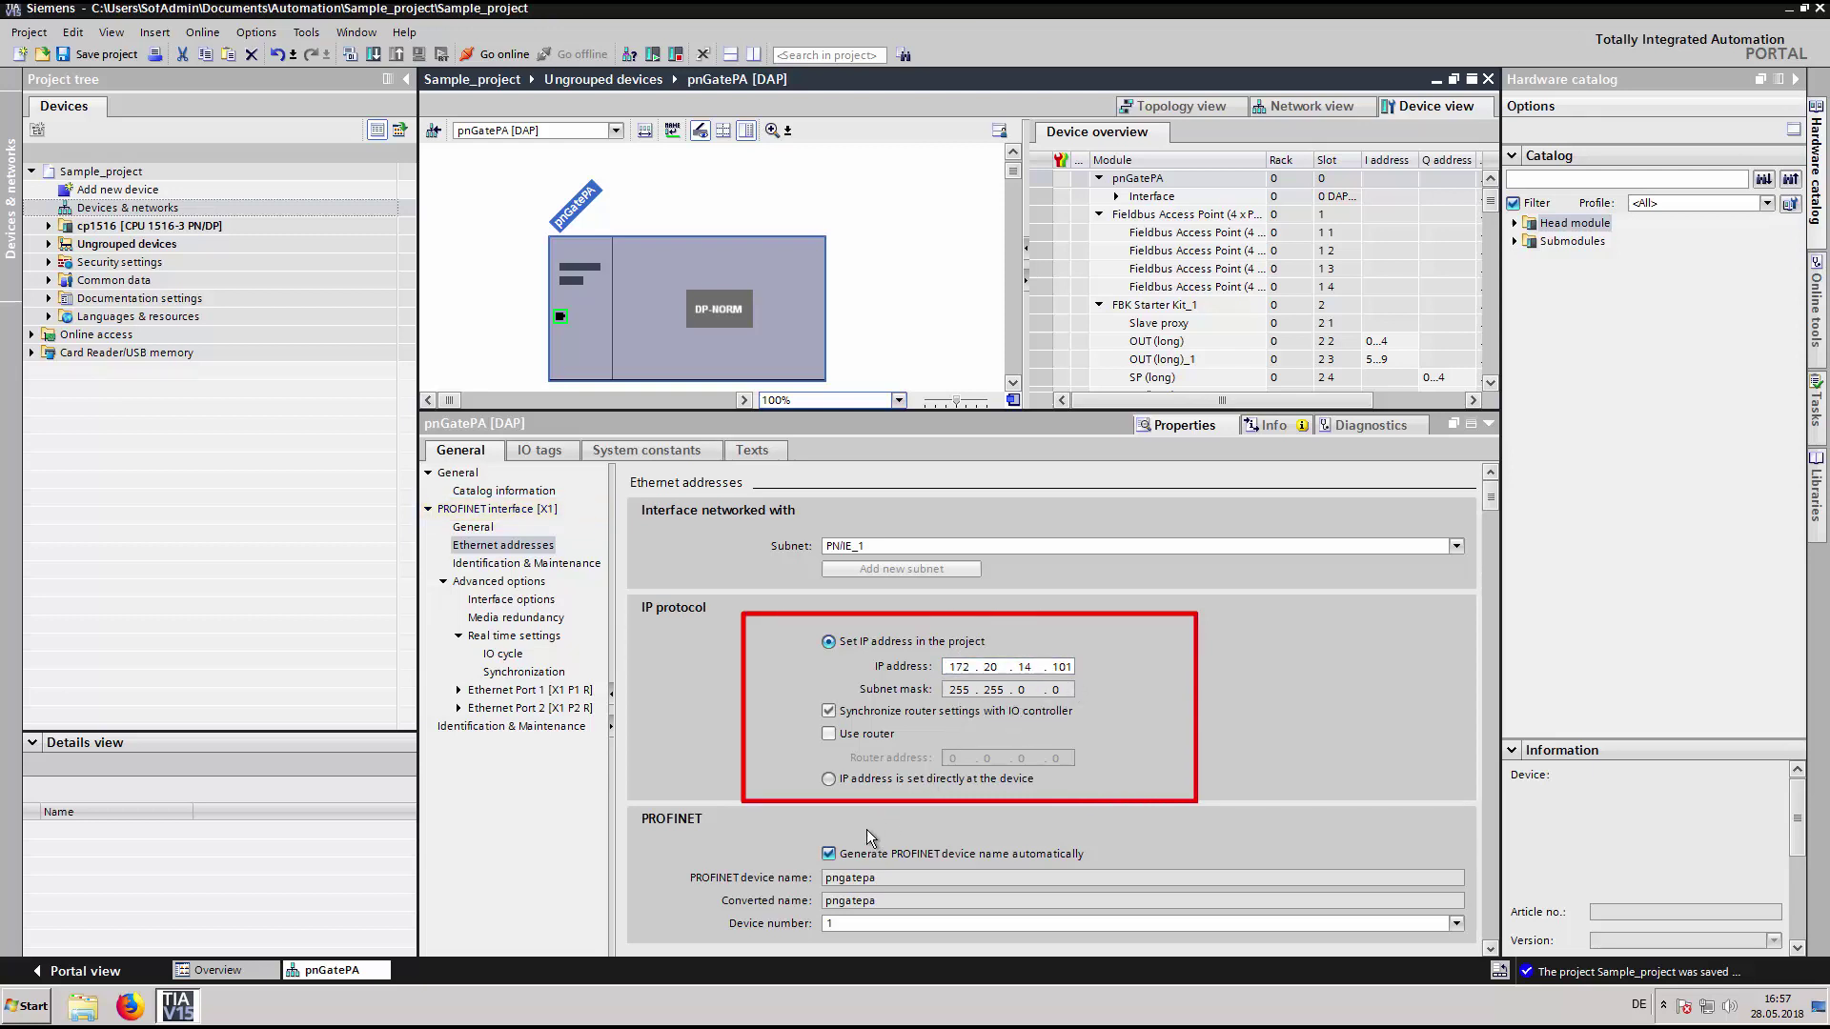
{"action": "left_click", "coordinate": [827, 853]}
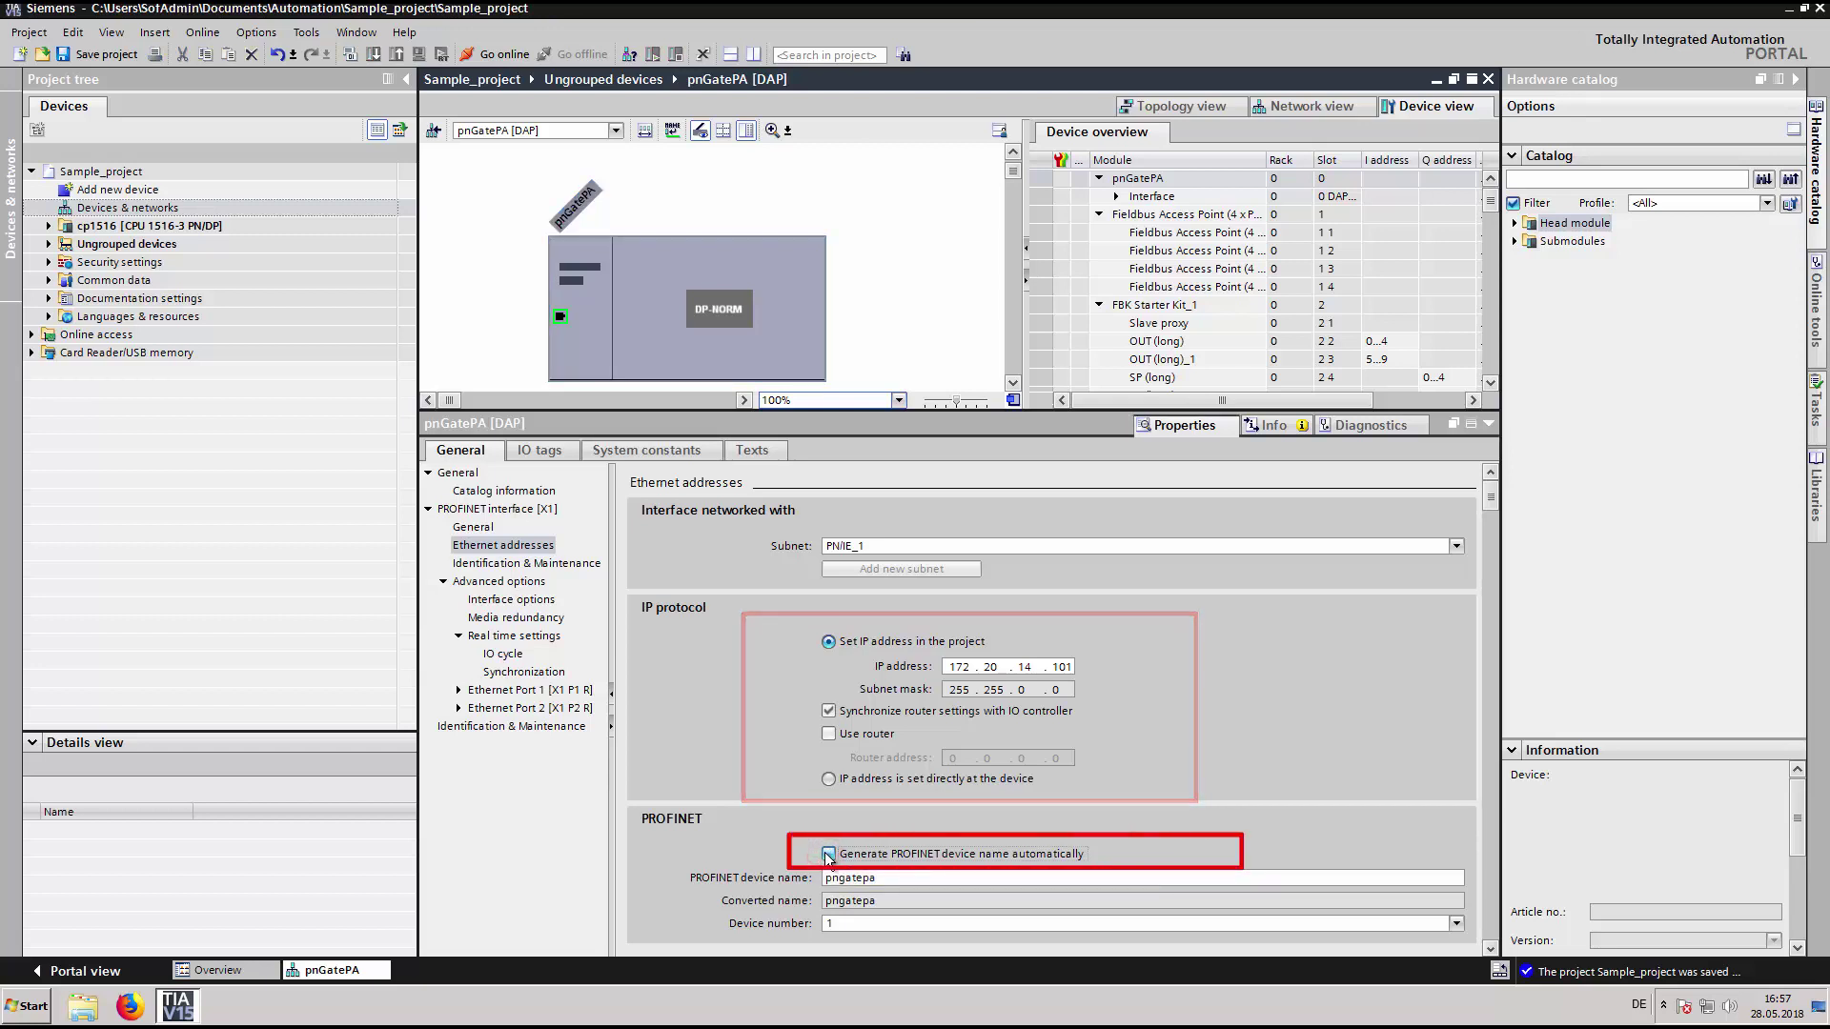
{"action": "left_click", "coordinate": [503, 654]}
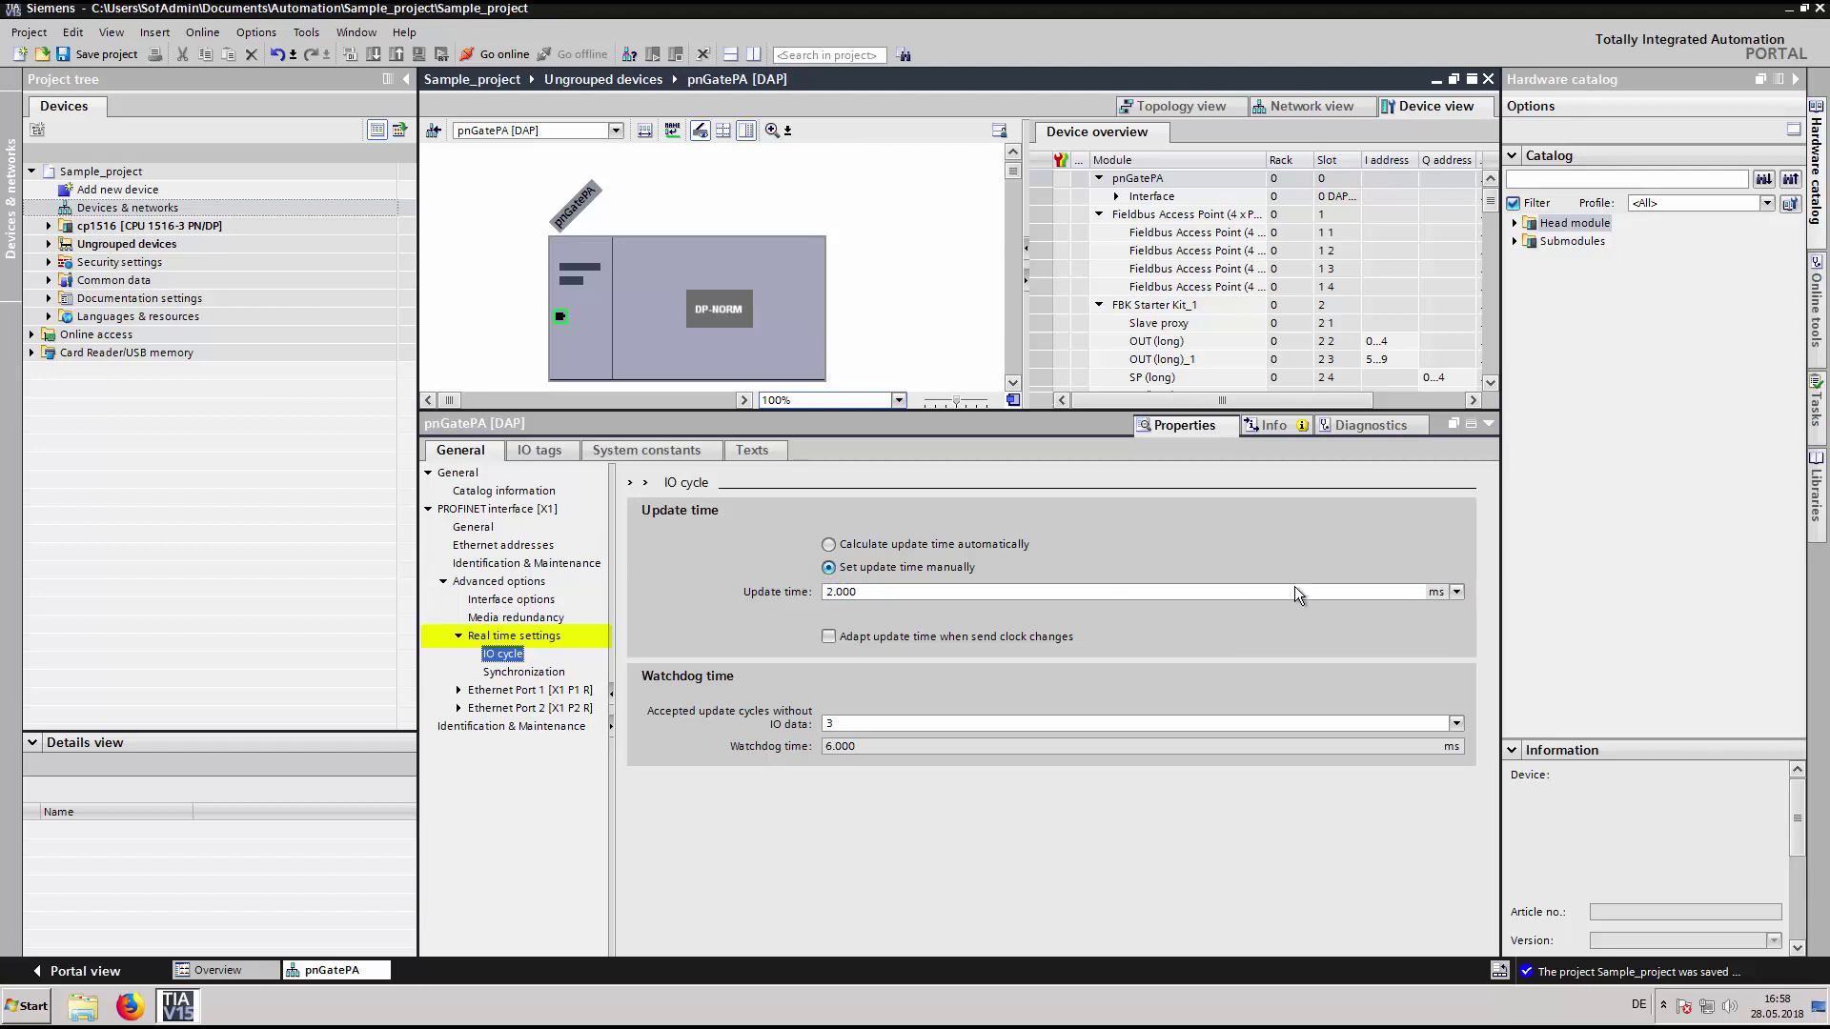
{"action": "left_click", "coordinate": [1491, 427]}
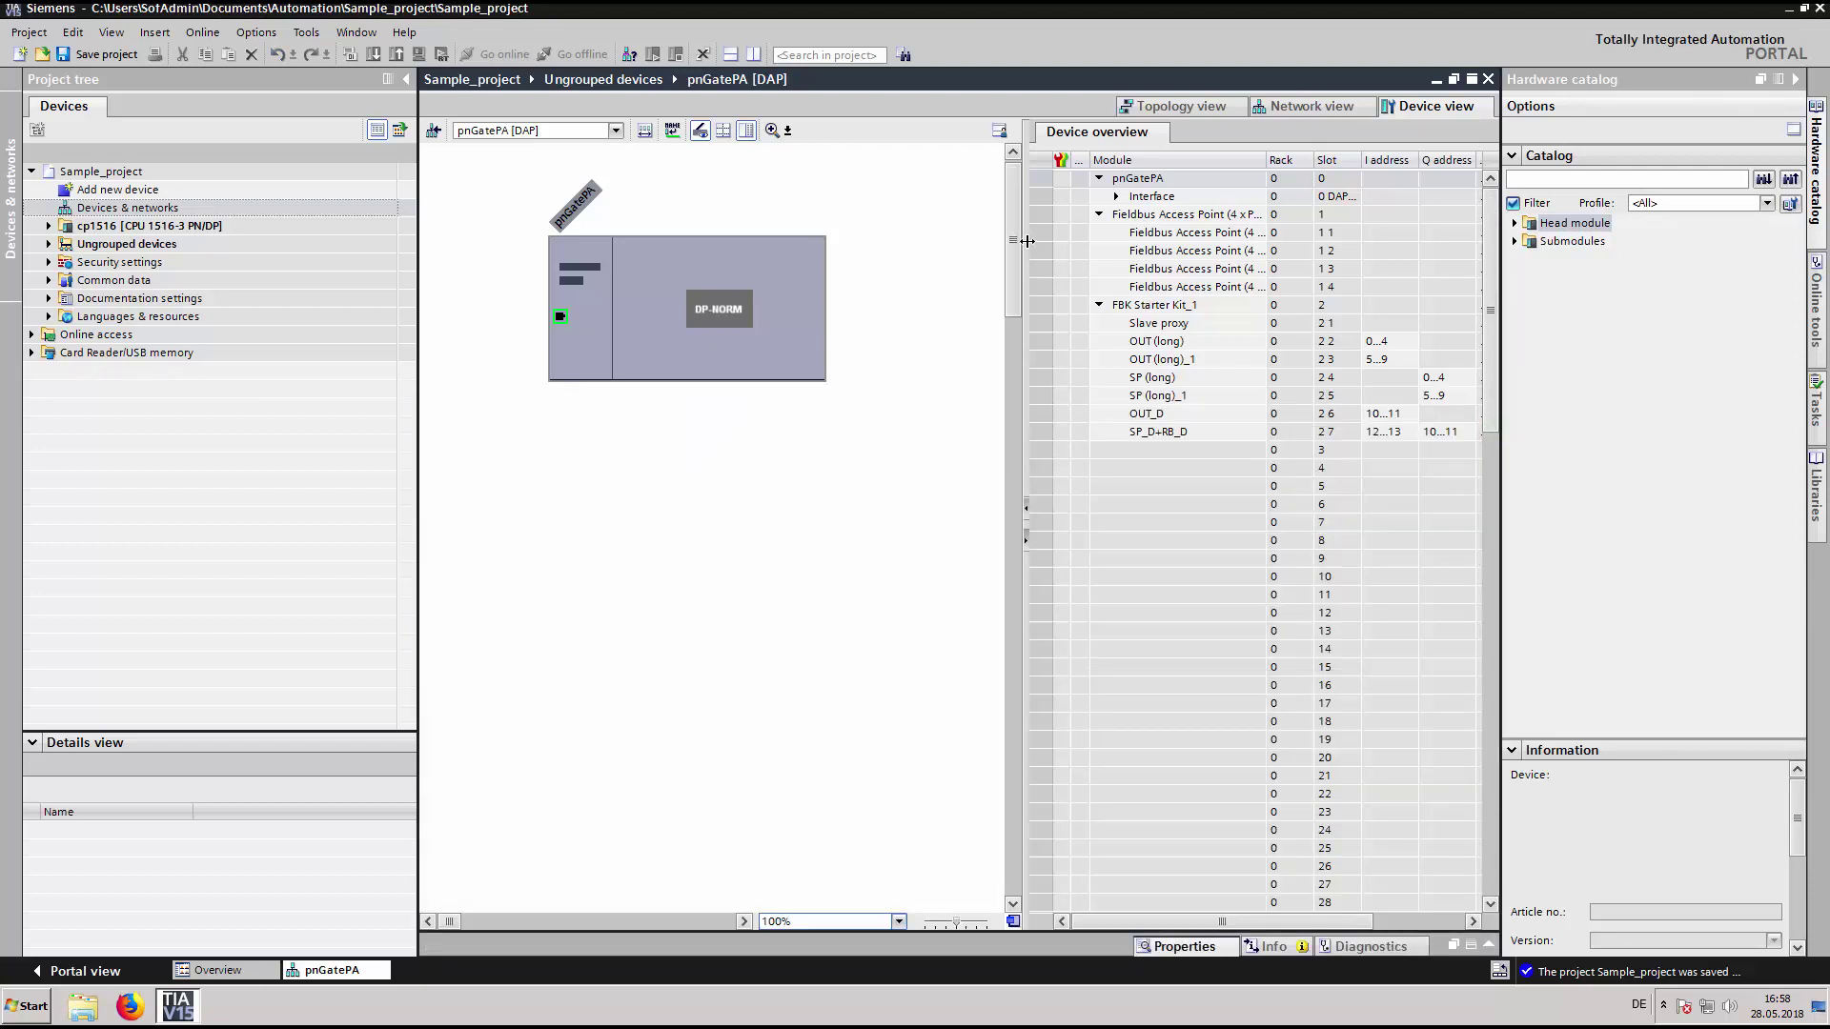
Widen the device overview and open cp1516's Default tag table under PLC tags.
{"action": "left_click_drag", "start_coordinate": [1025, 243], "coordinate": [902, 264]}
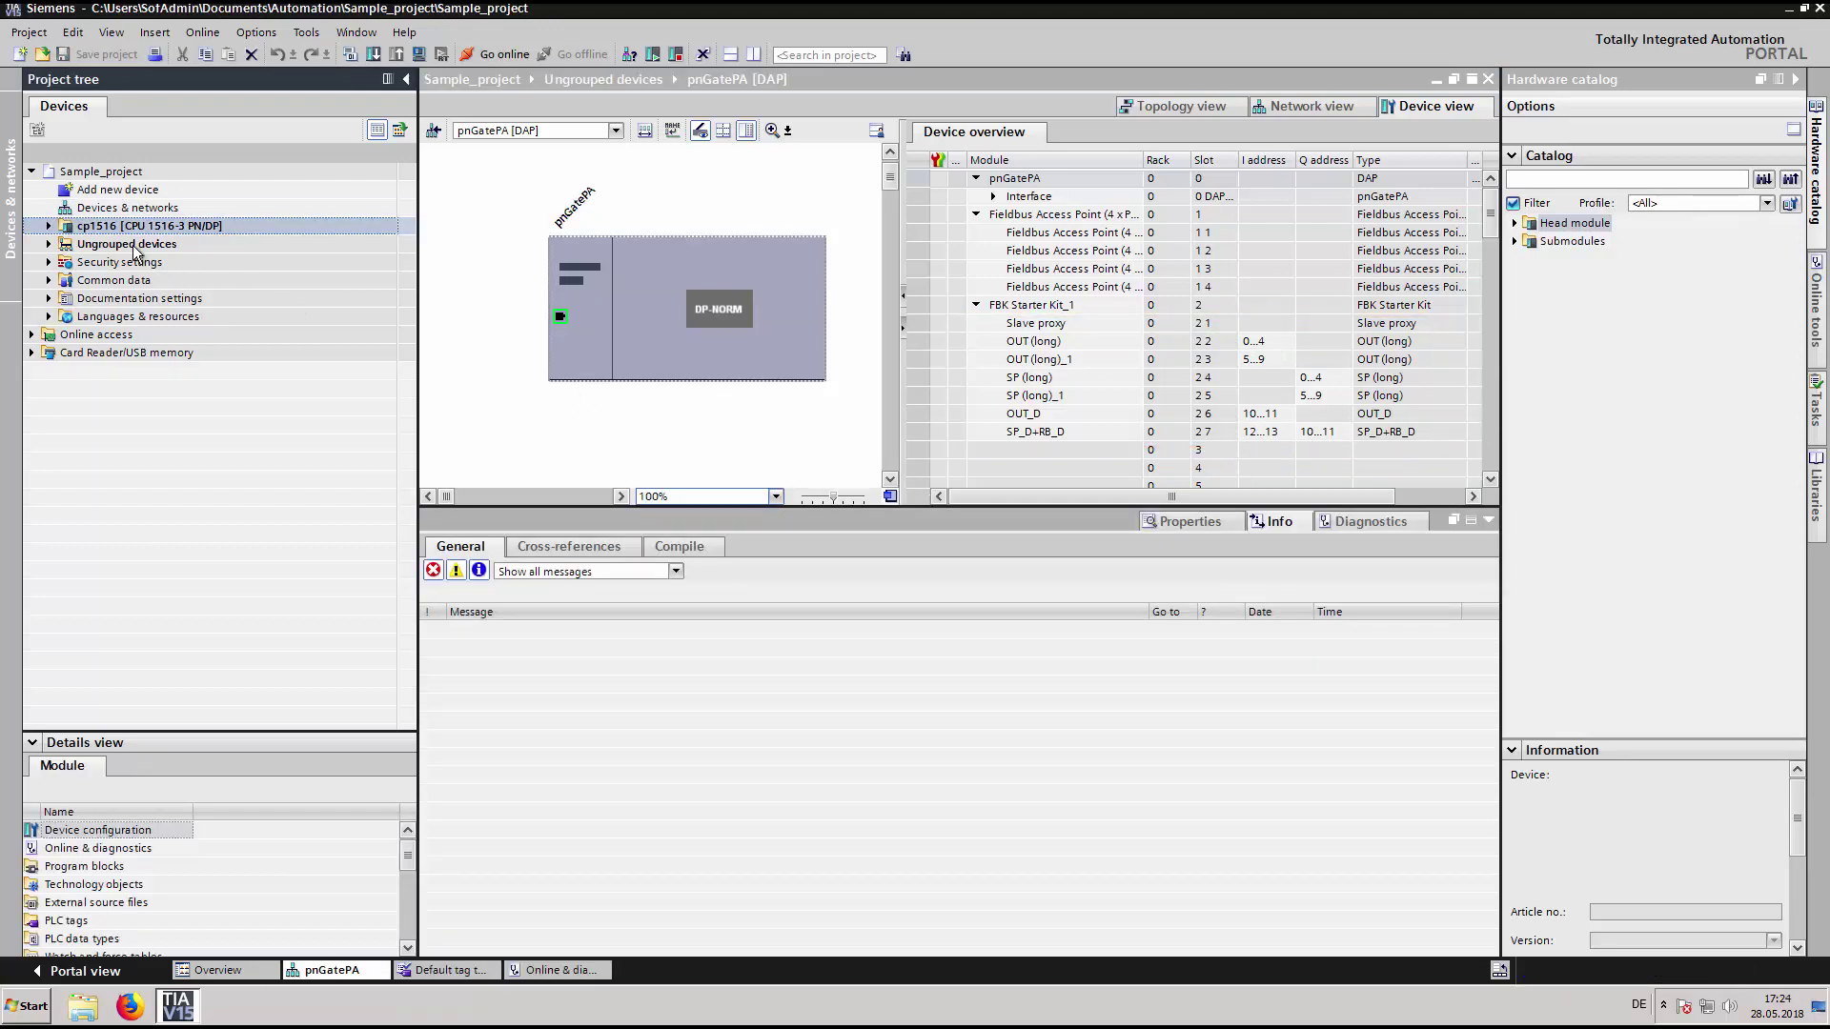
{"action": "left_click", "coordinate": [50, 227]}
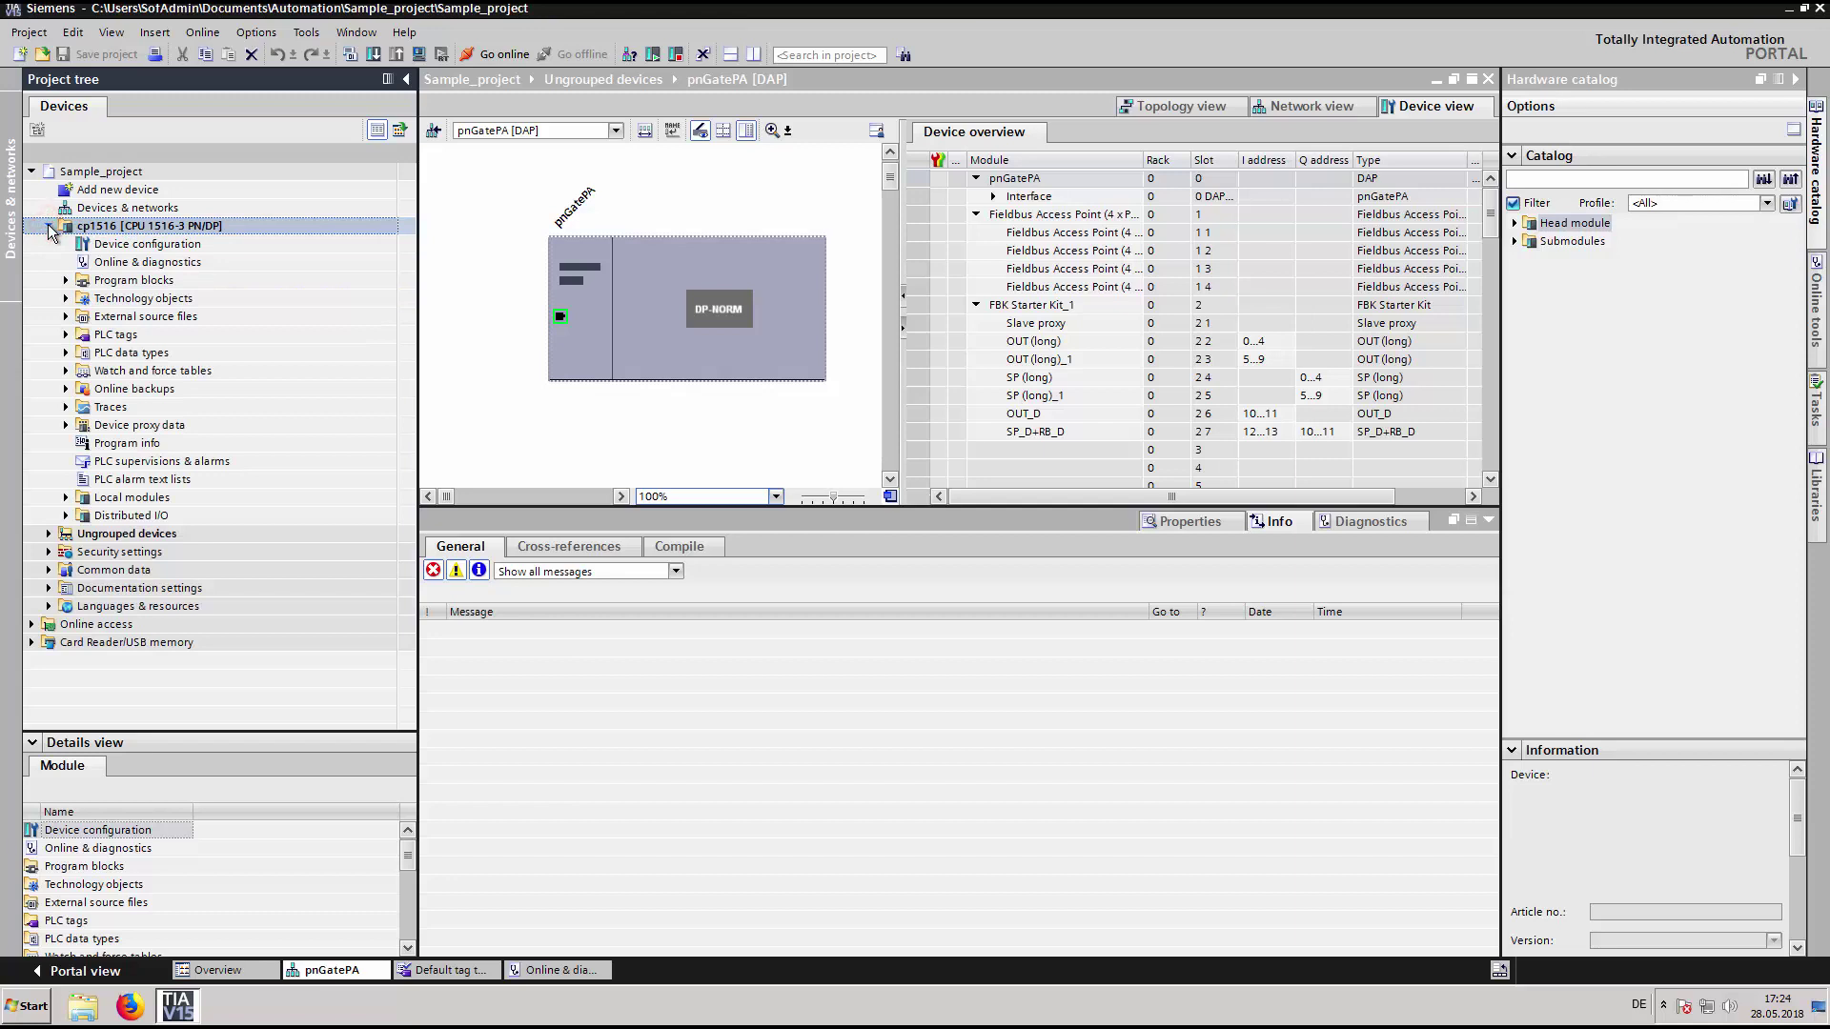
{"action": "left_click", "coordinate": [68, 336]}
{"action": "left_click", "coordinate": [69, 335]}
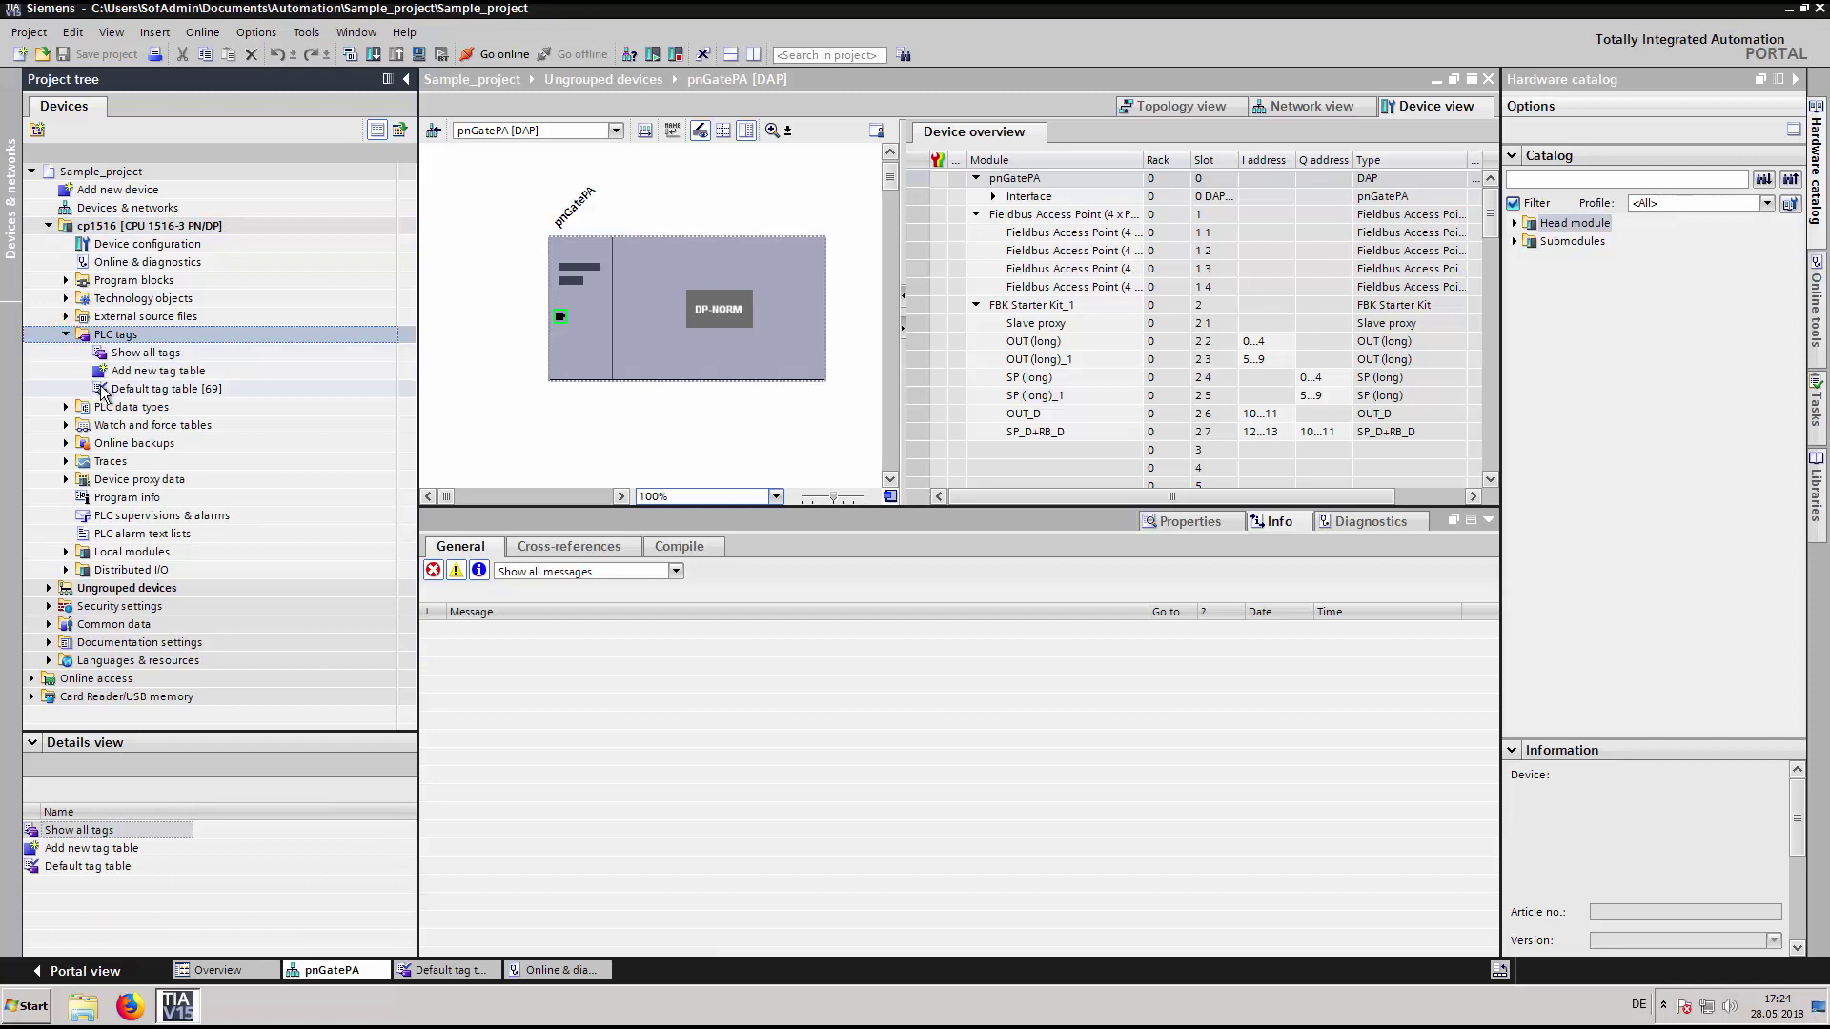
{"action": "double_click", "coordinate": [143, 388]}
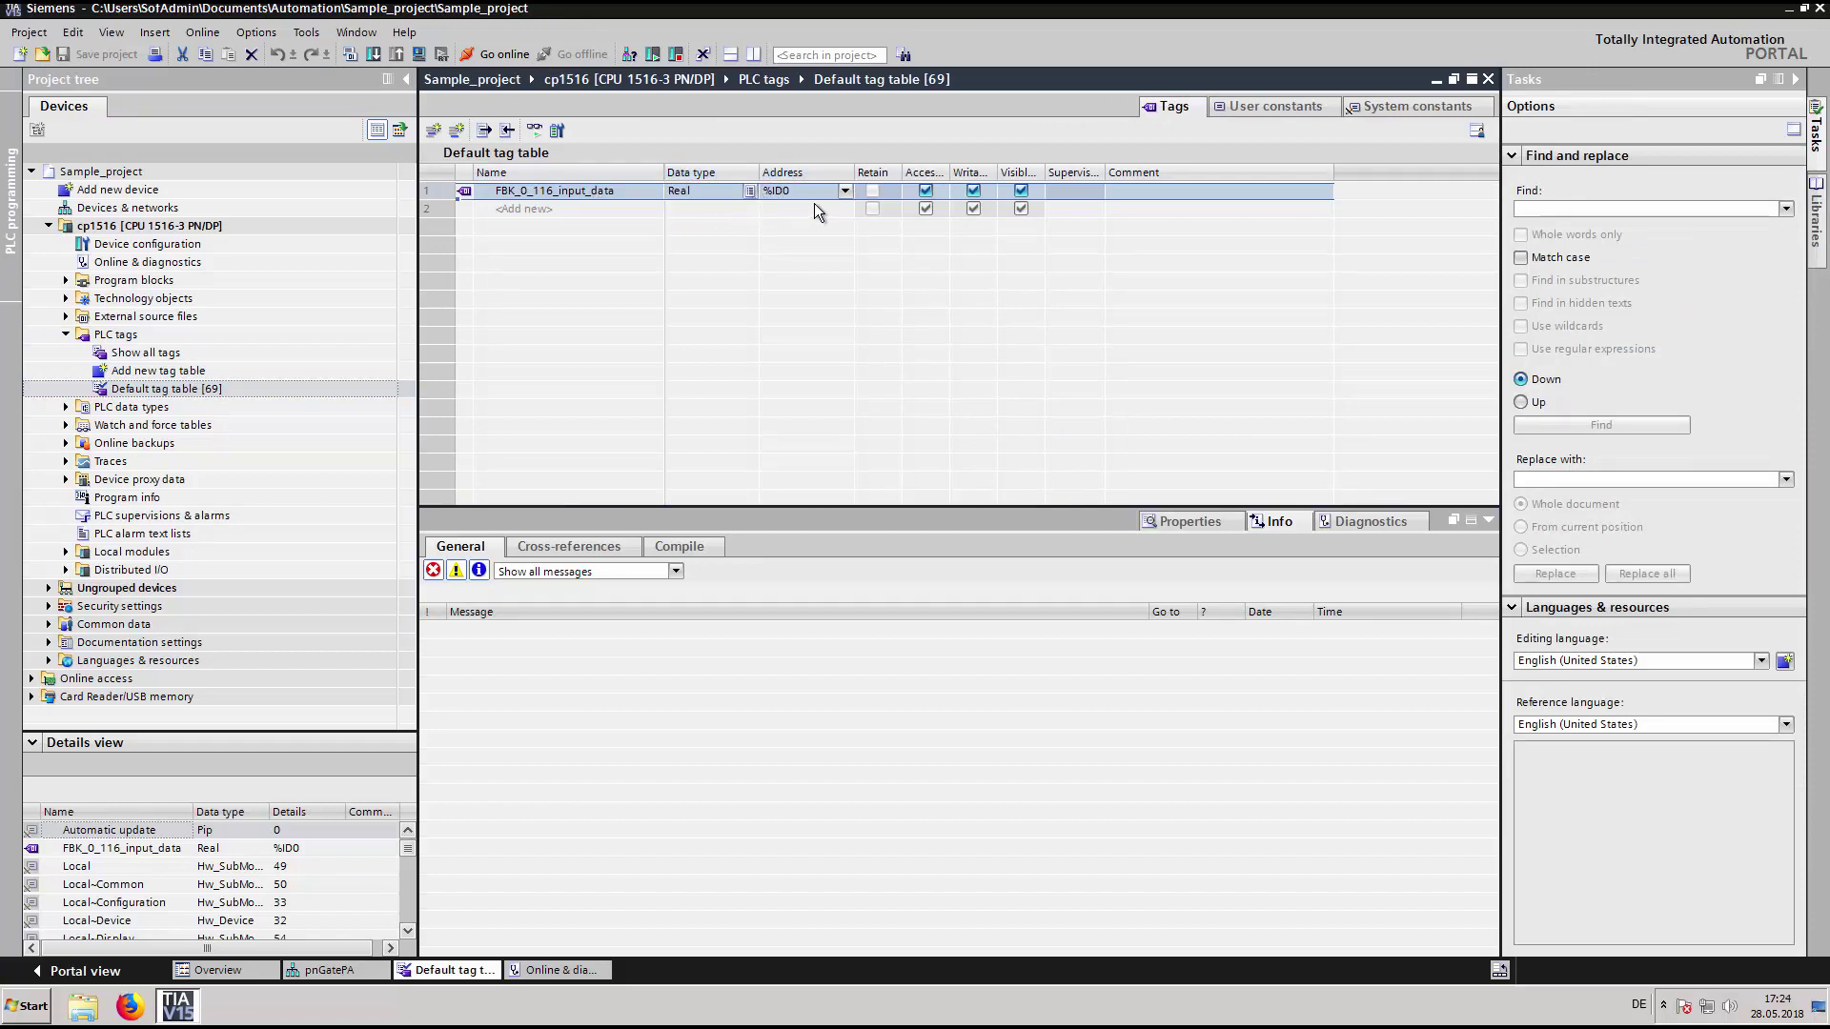
From the network view, bring up Extended download to device for the cp1516 CPU.
{"action": "double_click", "coordinate": [127, 208]}
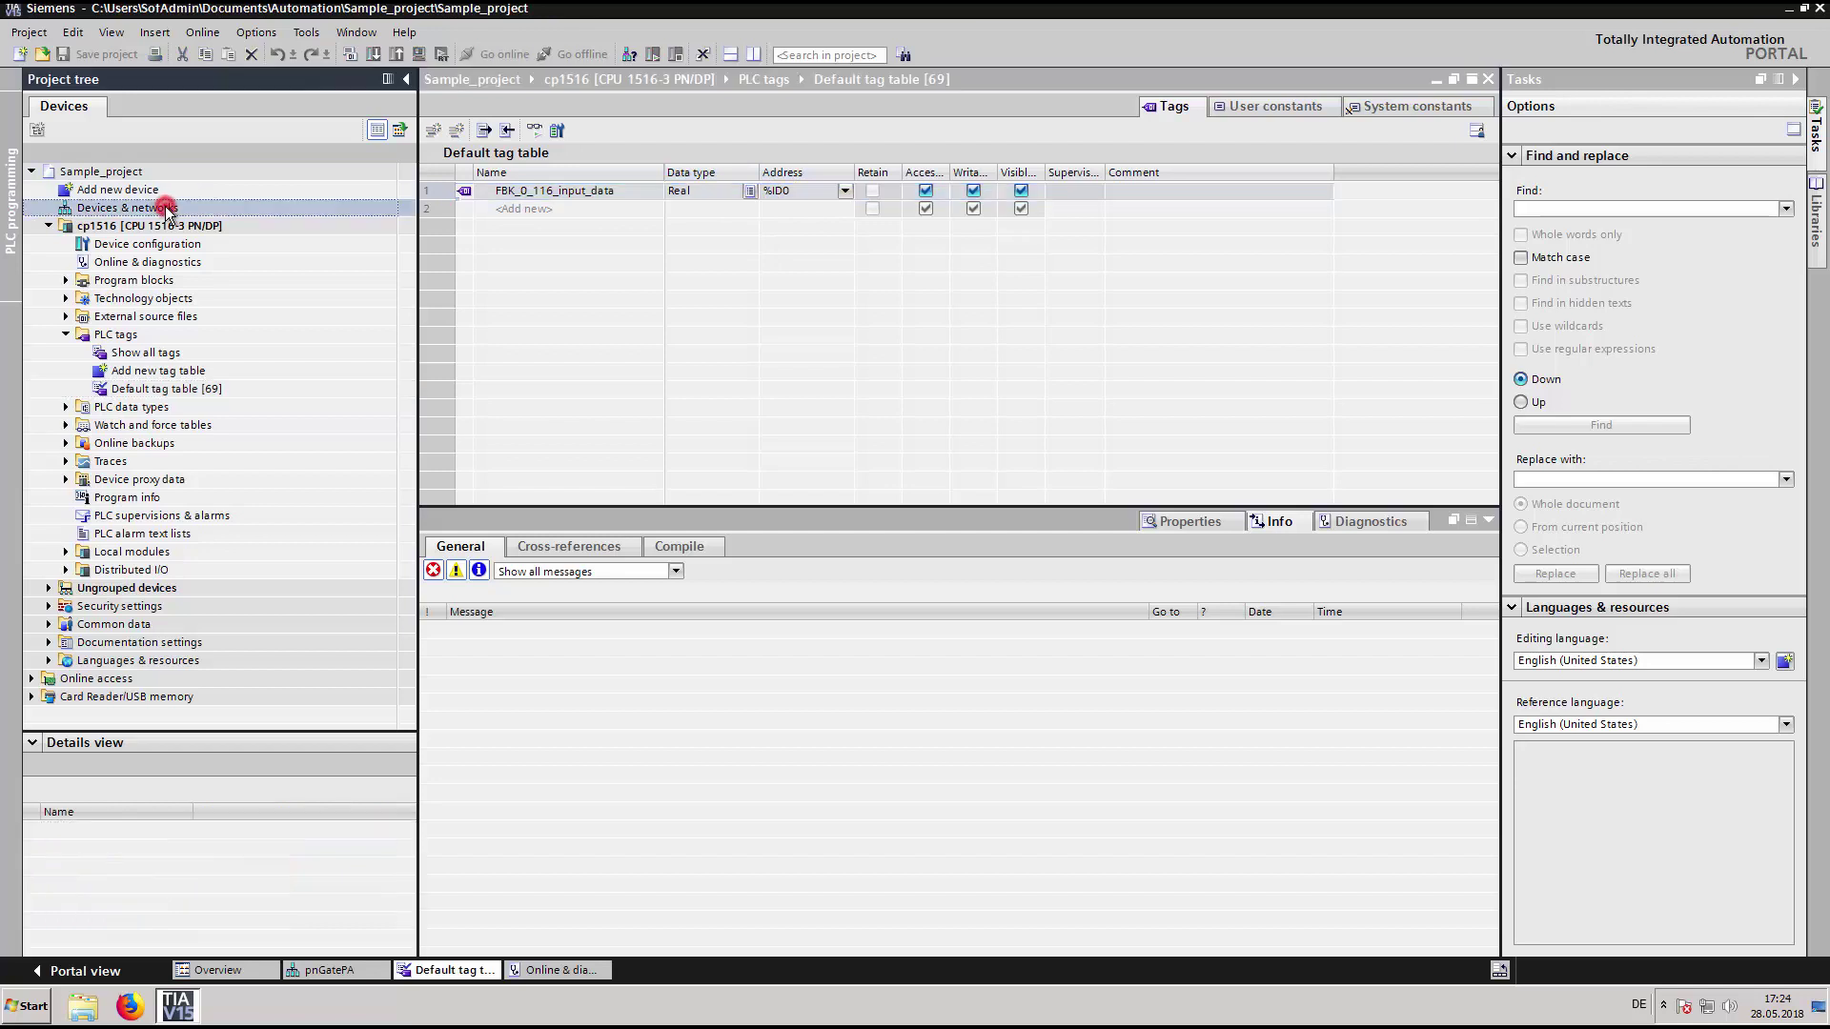
{"action": "left_click", "coordinate": [756, 225]}
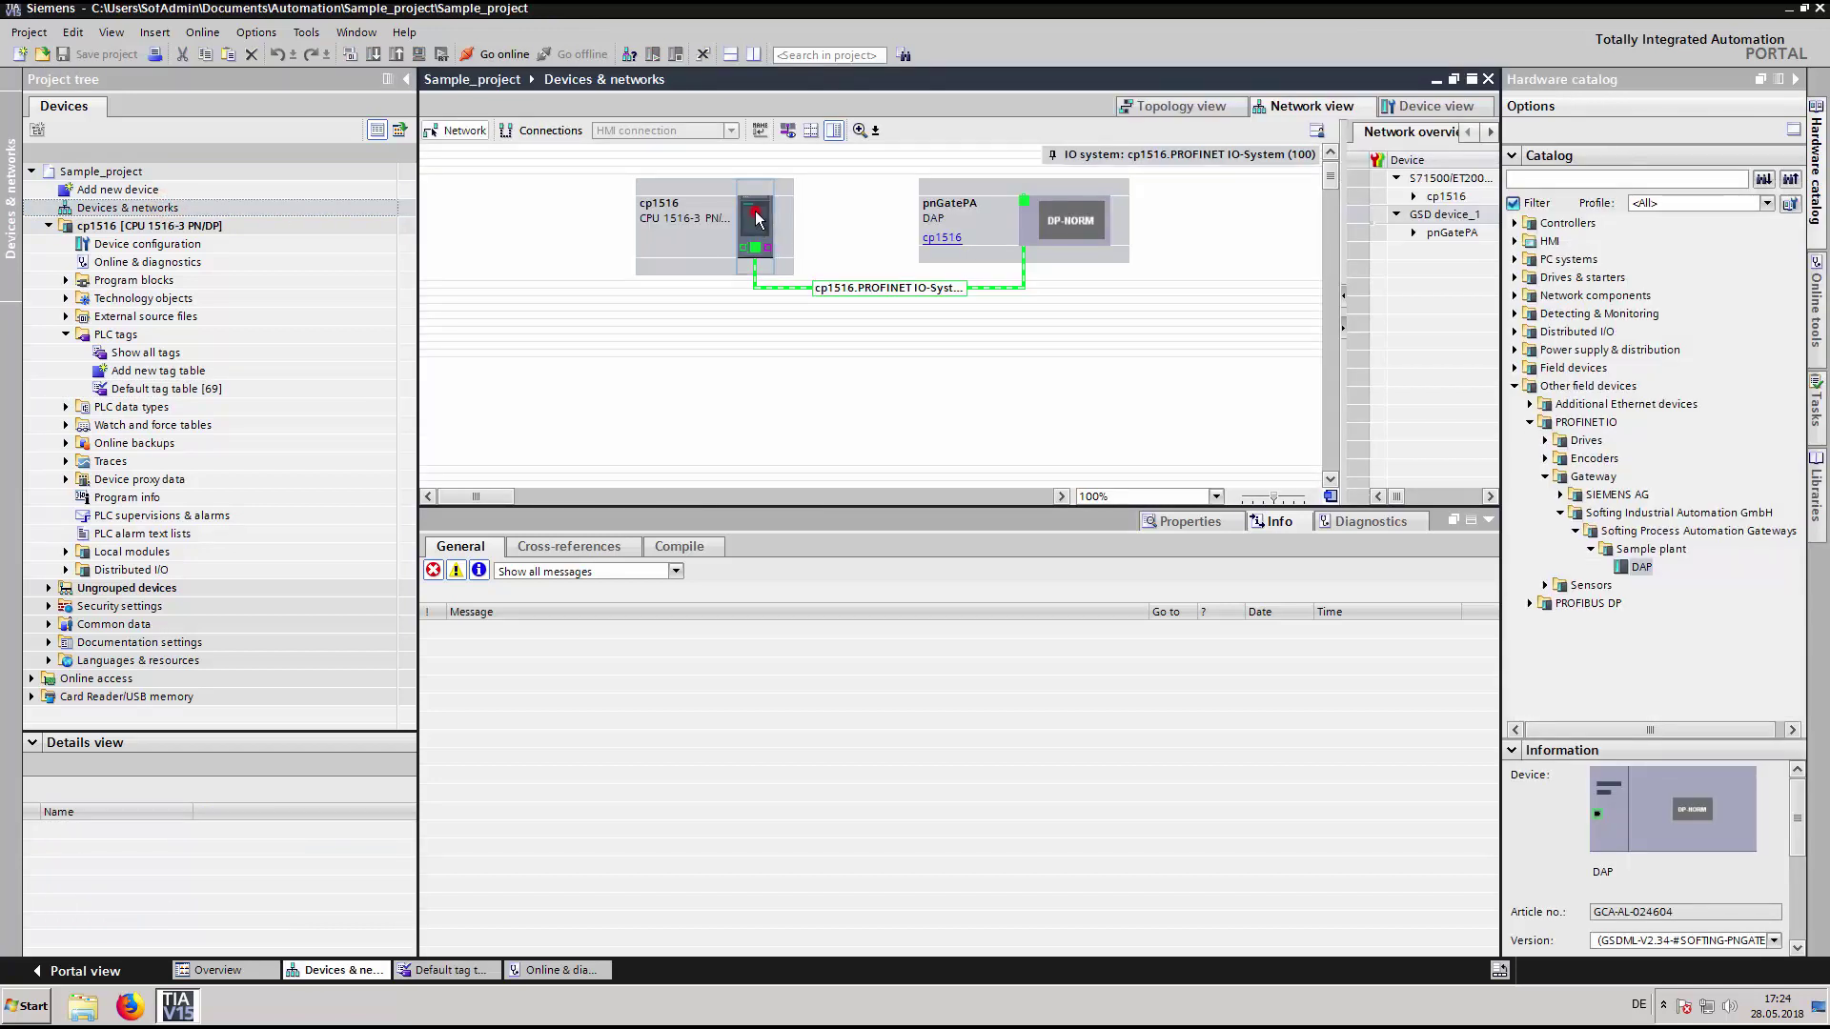
{"action": "left_click", "coordinate": [378, 54]}
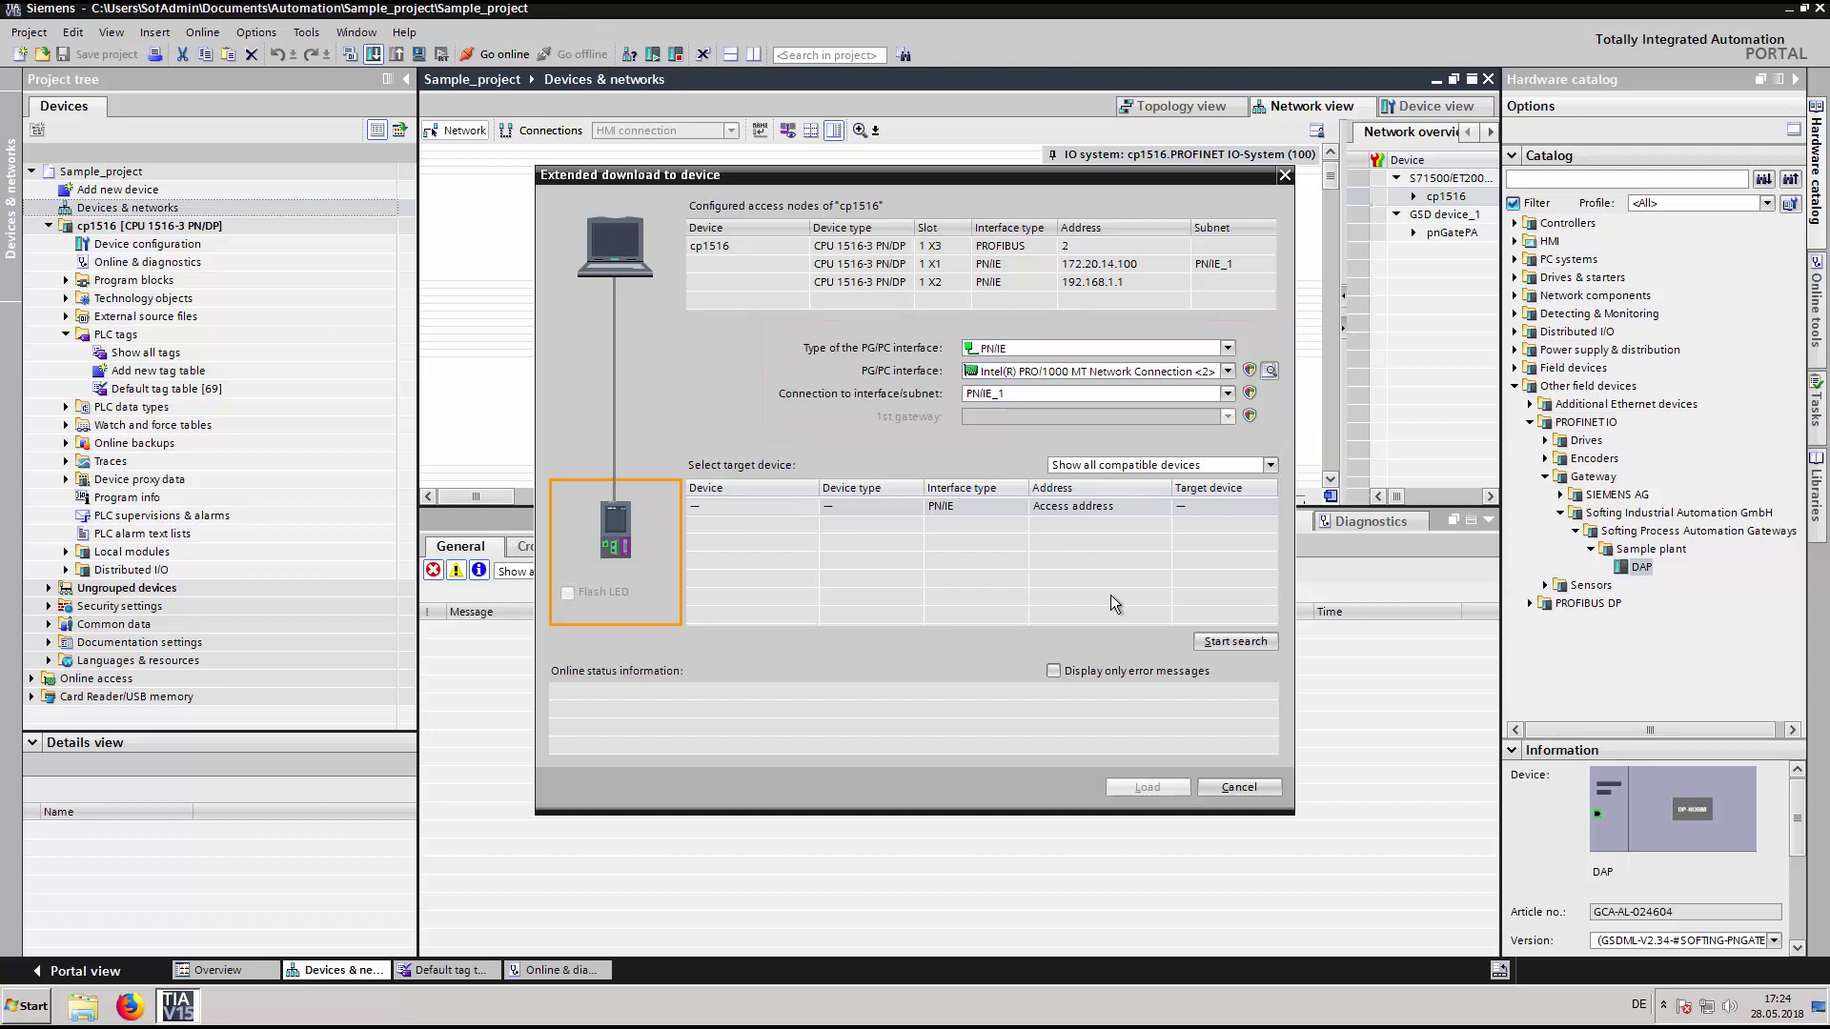
Find the accessible cp1516, load the project onto it, and finish the download.
{"action": "left_click", "coordinate": [1230, 640]}
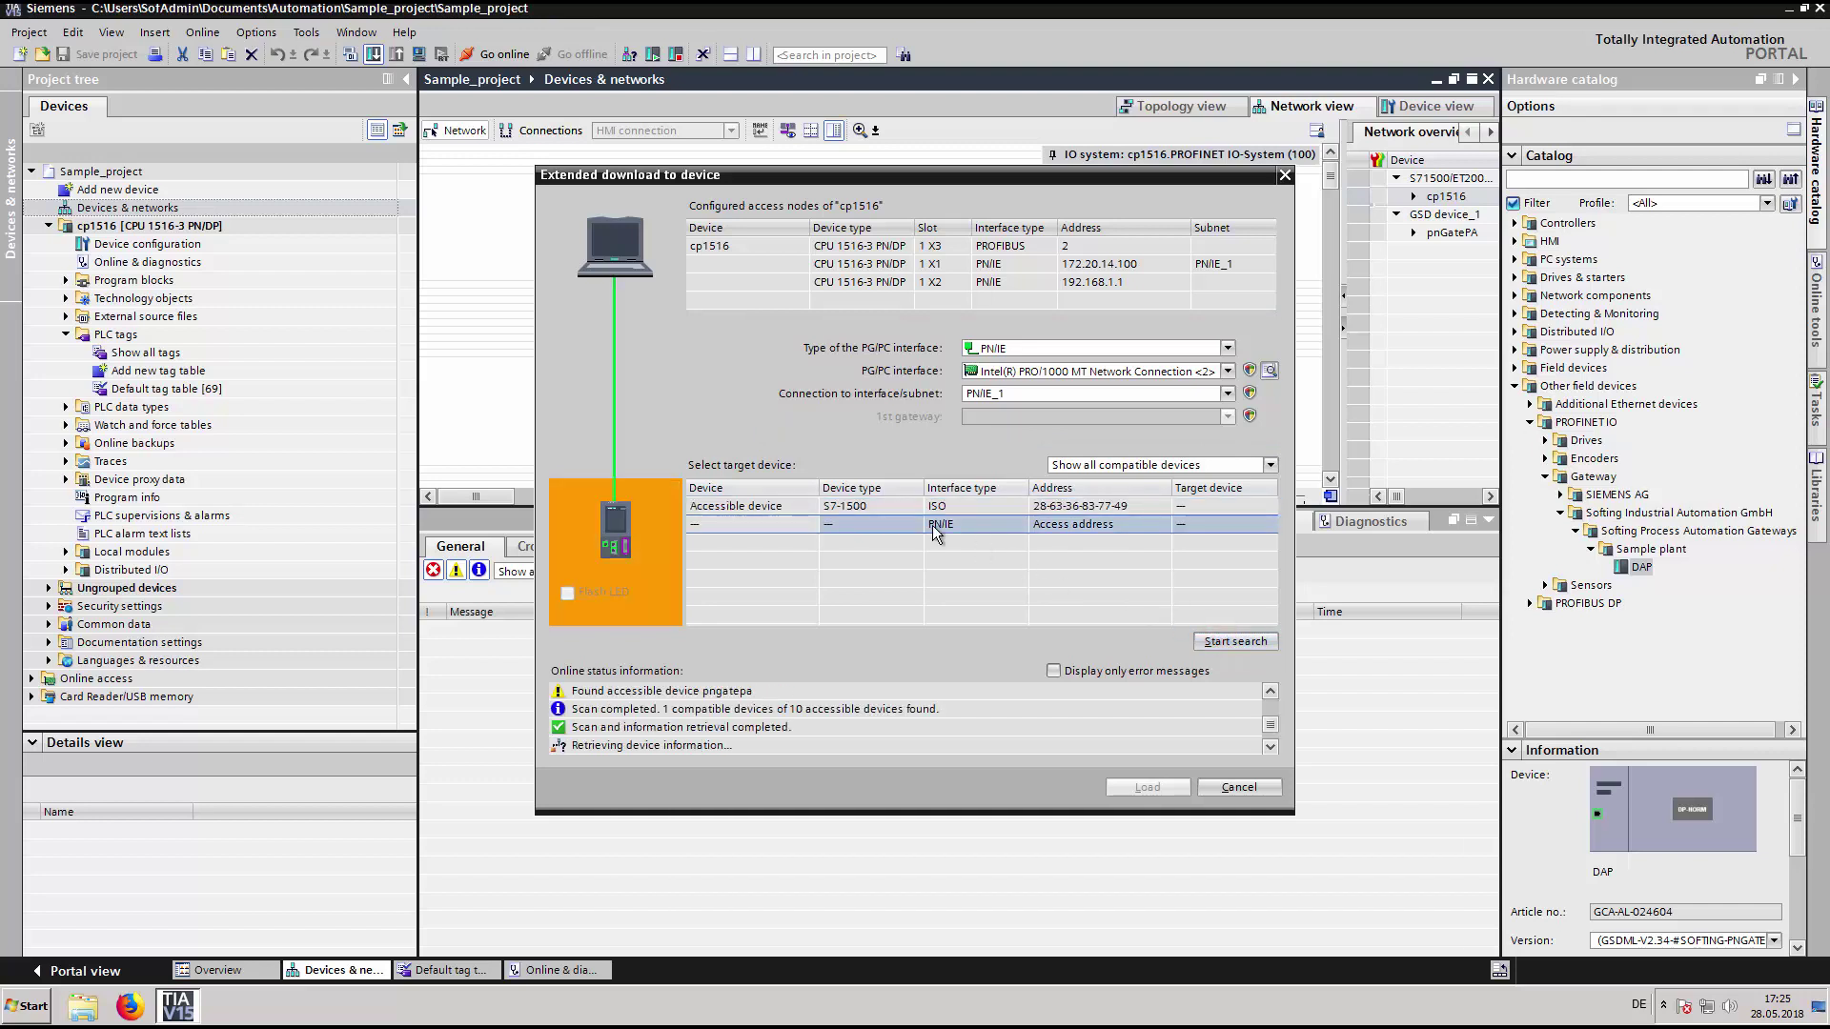
{"action": "left_click", "coordinate": [768, 507]}
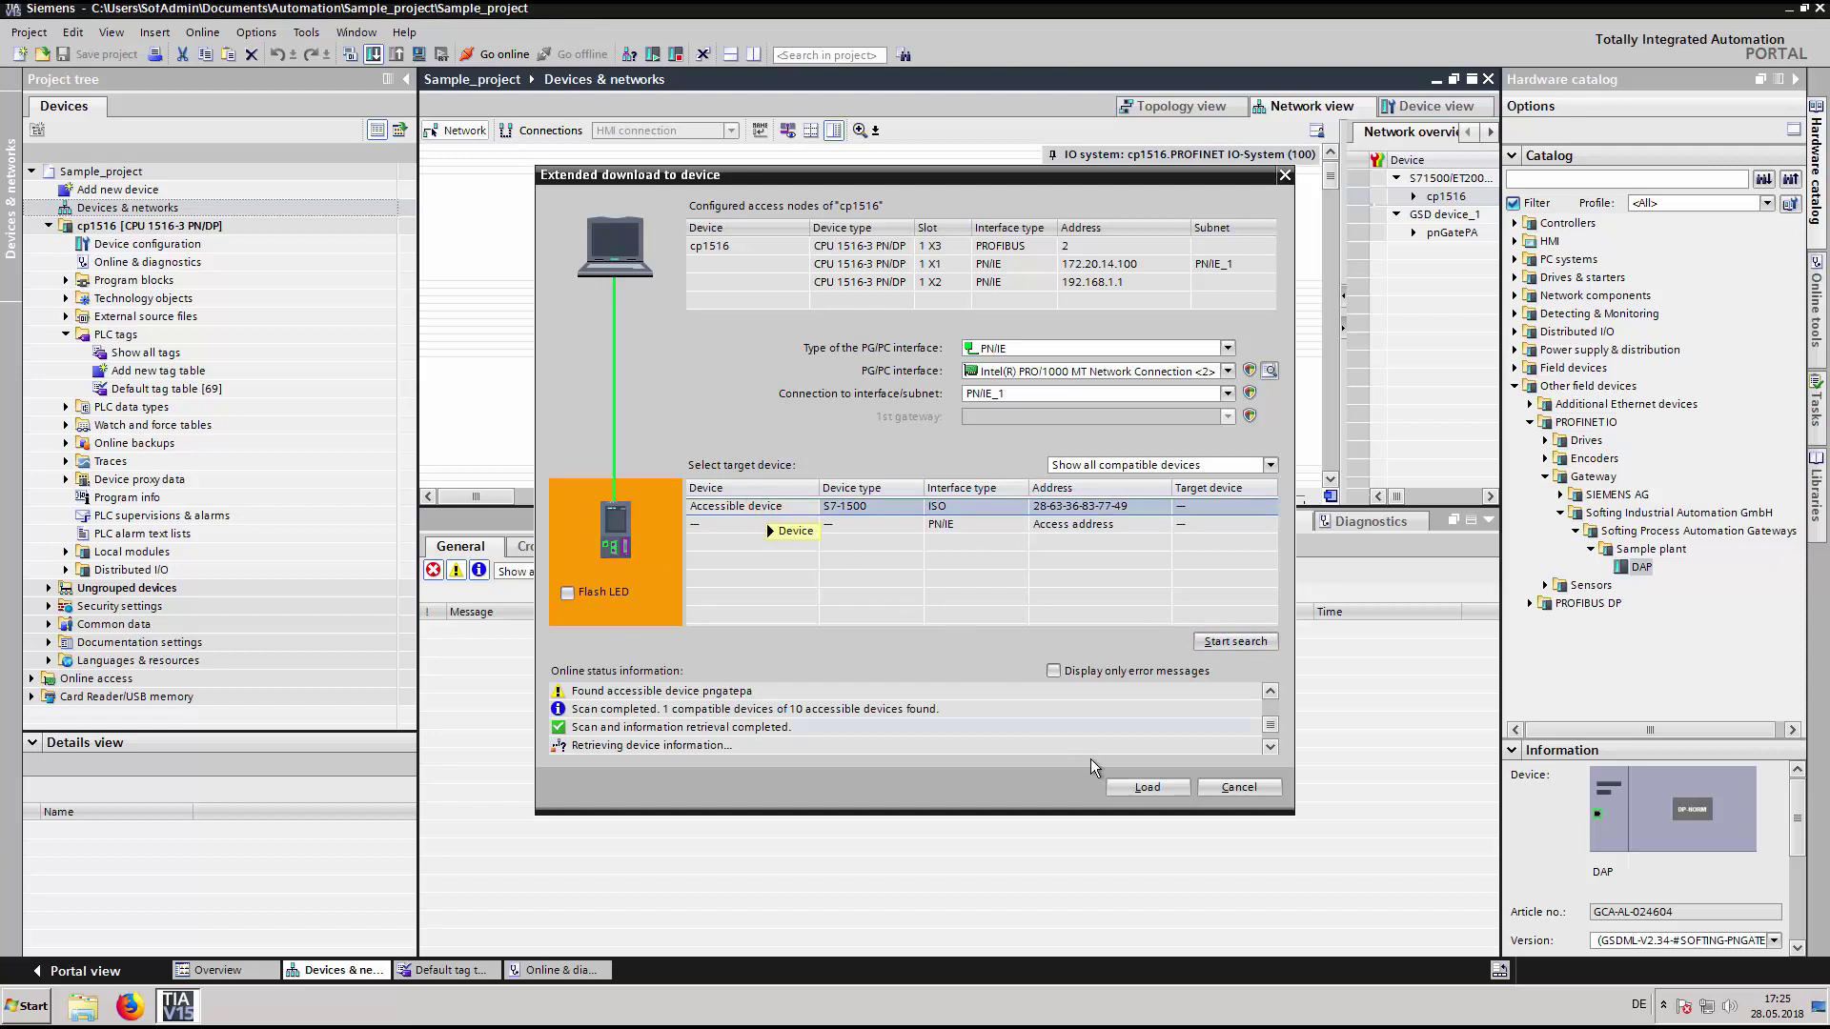
{"action": "left_click", "coordinate": [1148, 788]}
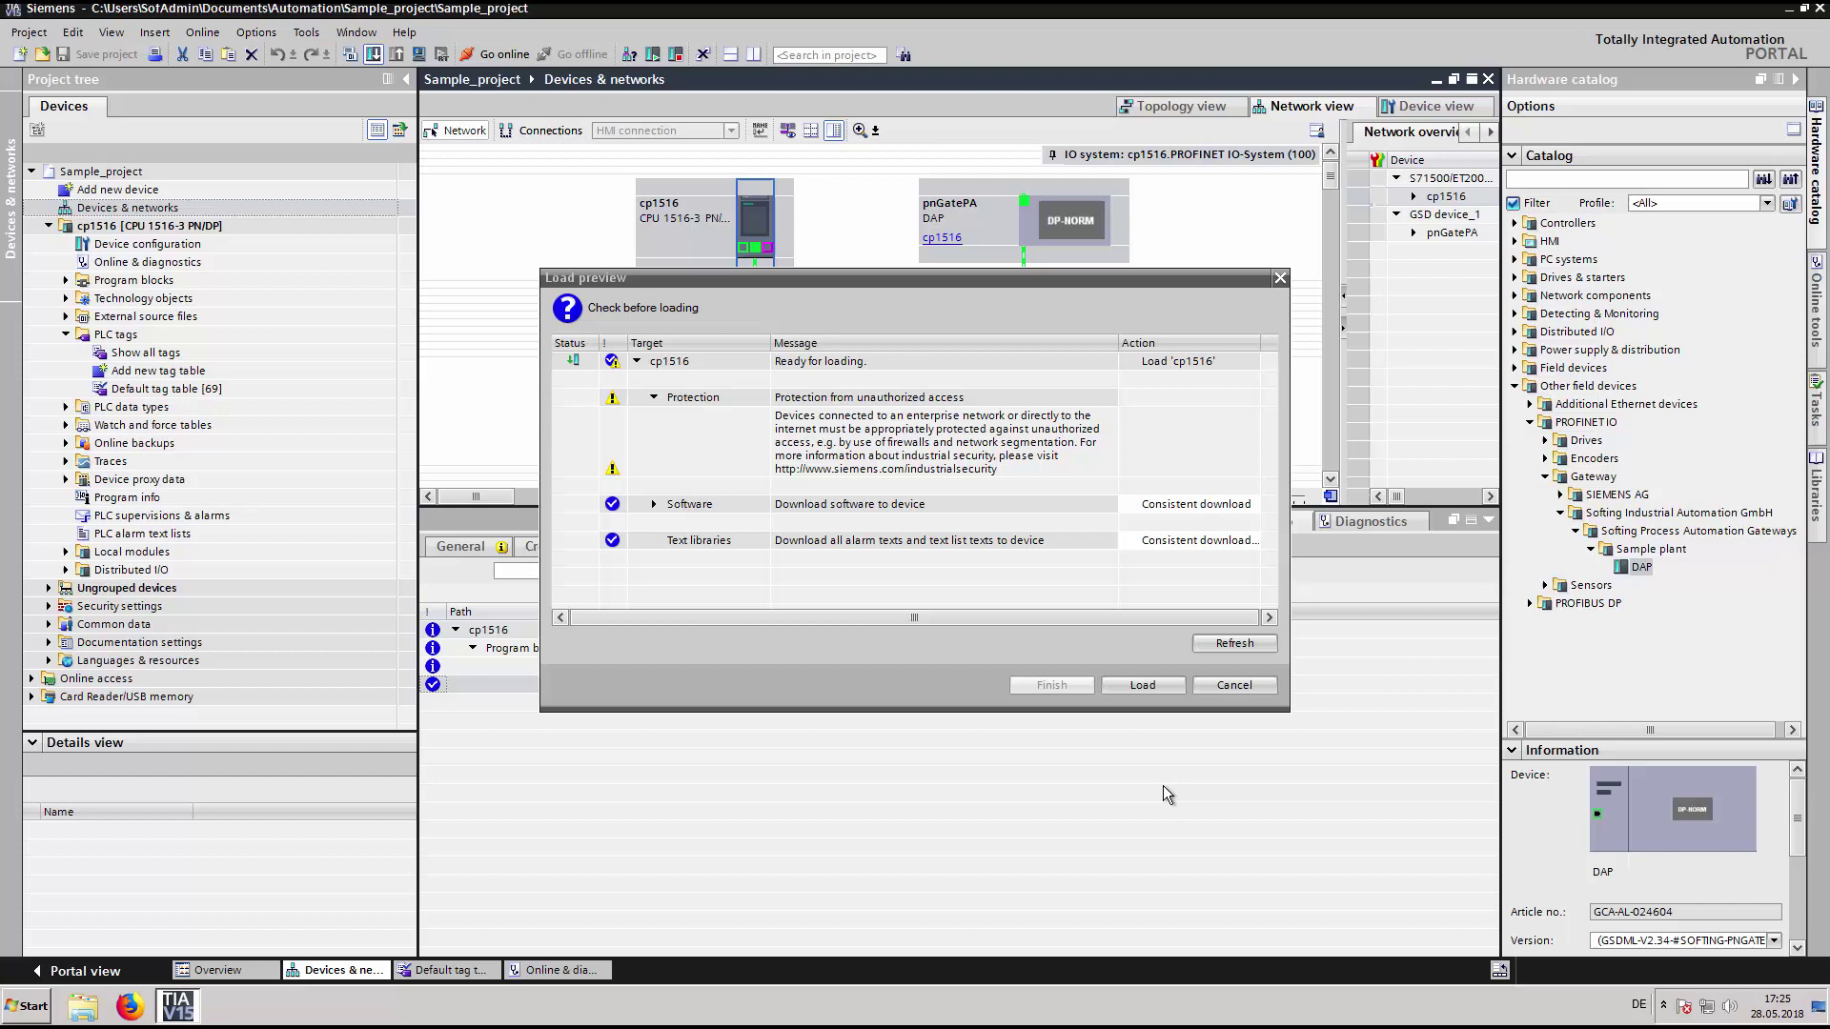
{"action": "left_click", "coordinate": [1144, 685]}
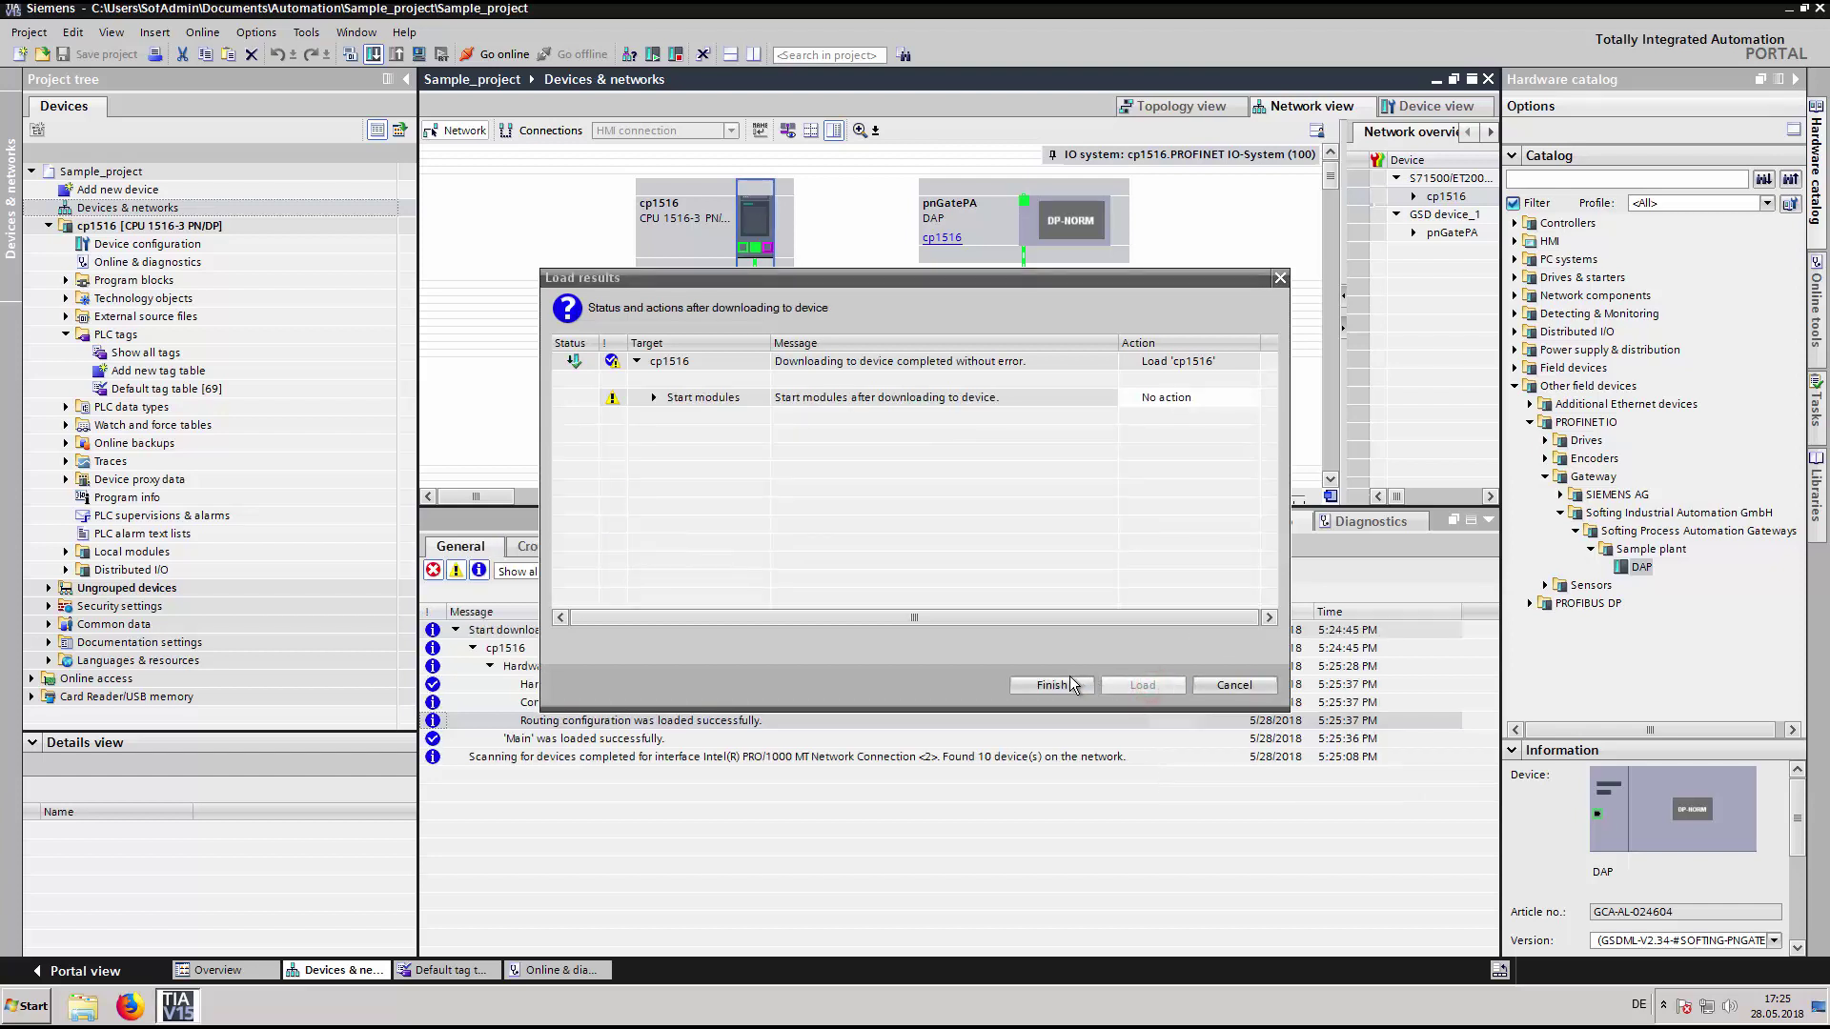
{"action": "left_click", "coordinate": [1052, 684]}
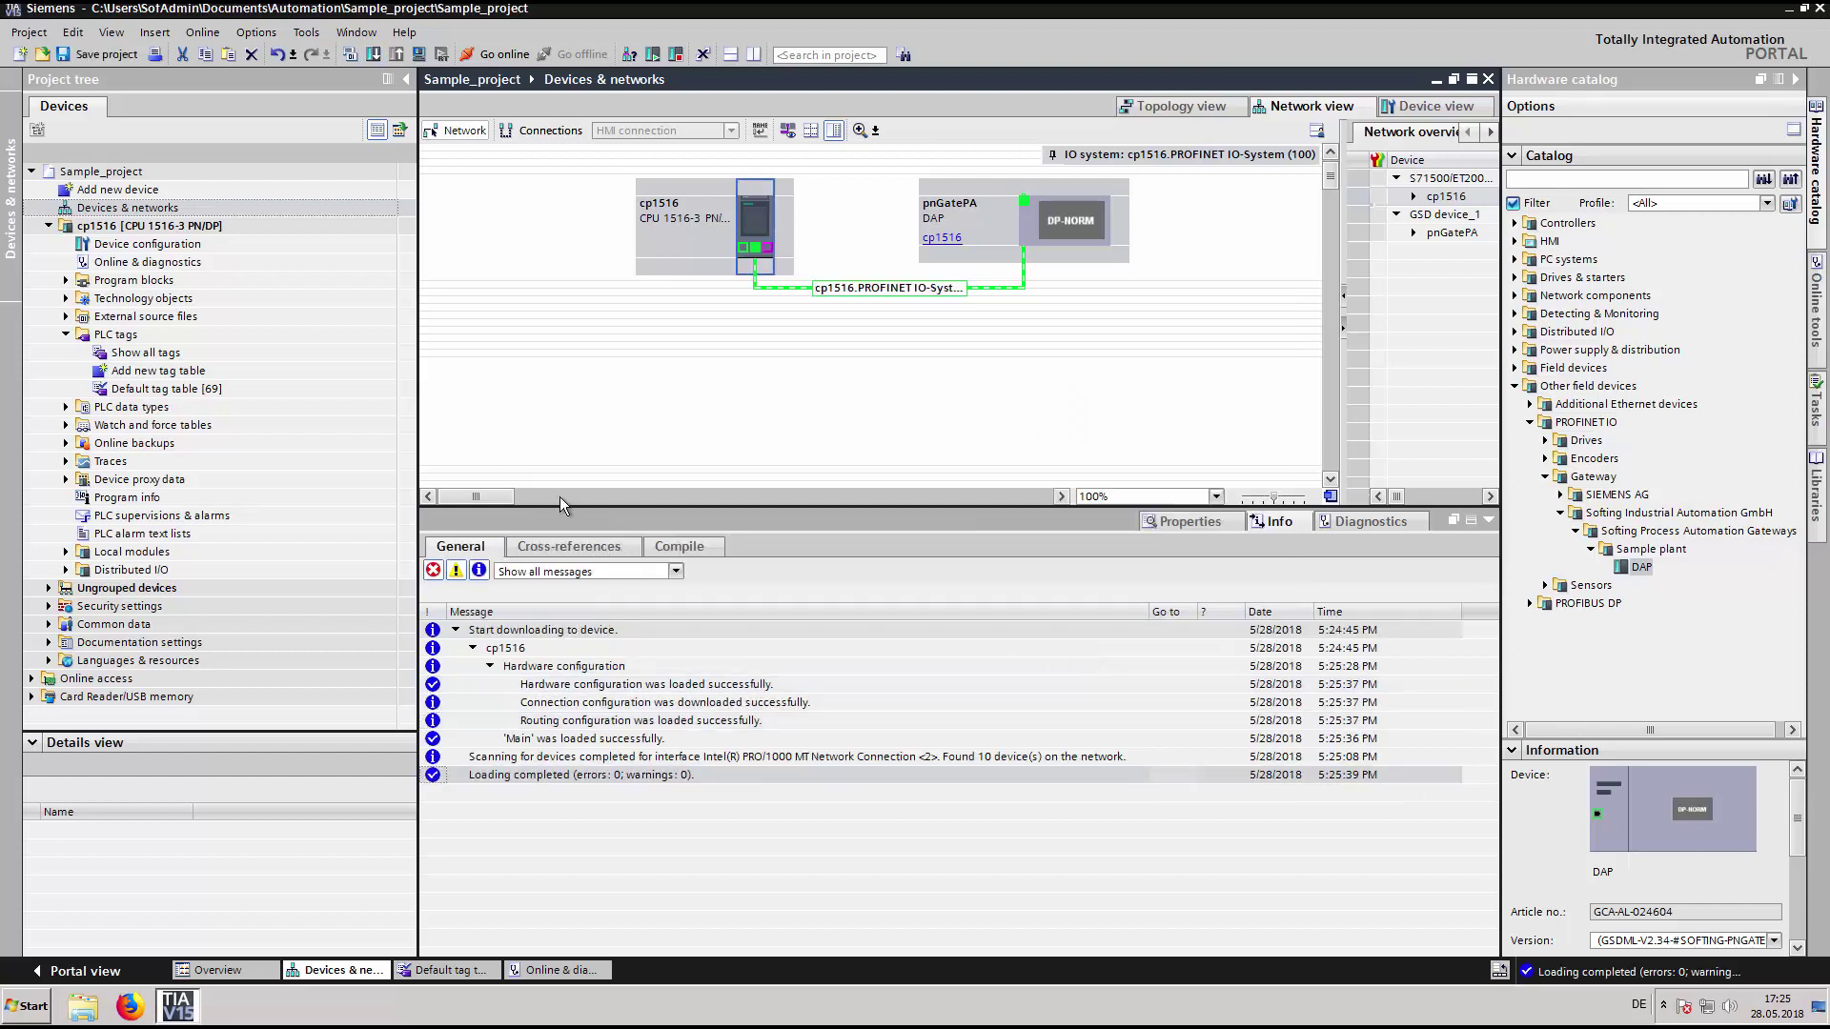
Go online with cp1516 at 172.20.14.100 and reopen the default tag table.
{"action": "left_click", "coordinate": [503, 55]}
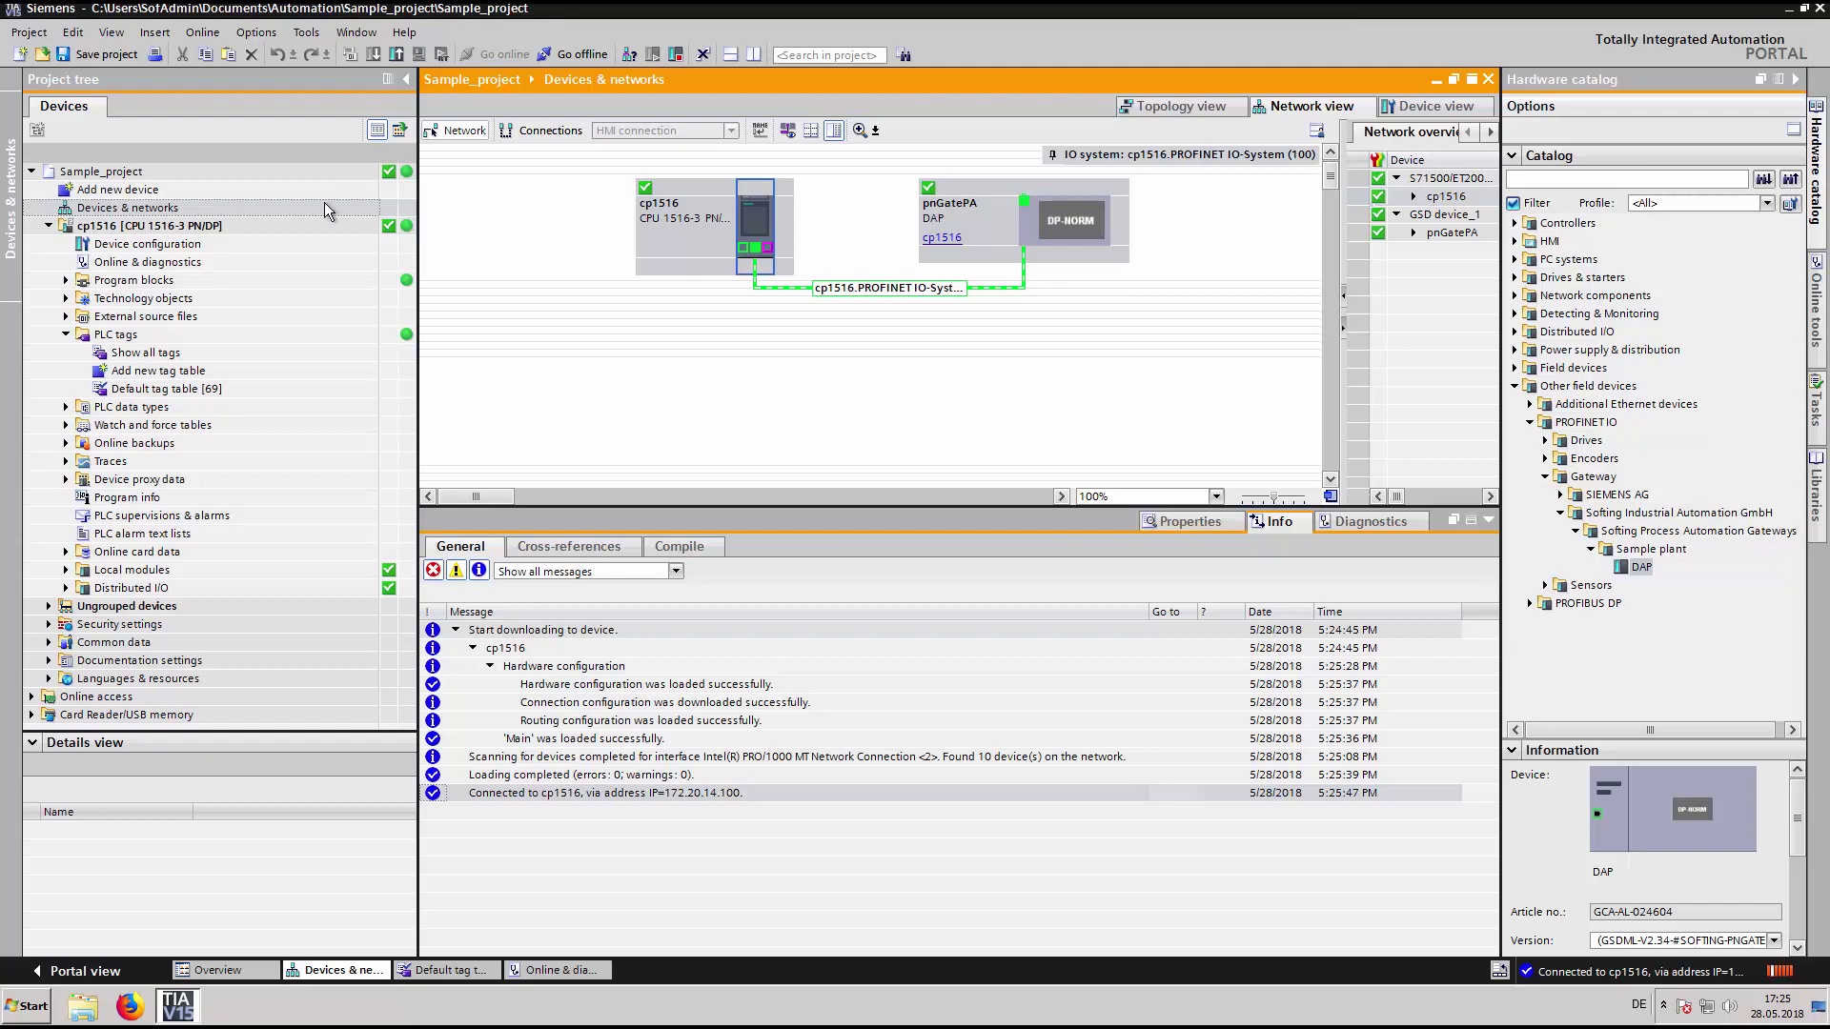
{"action": "double_click", "coordinate": [167, 390]}
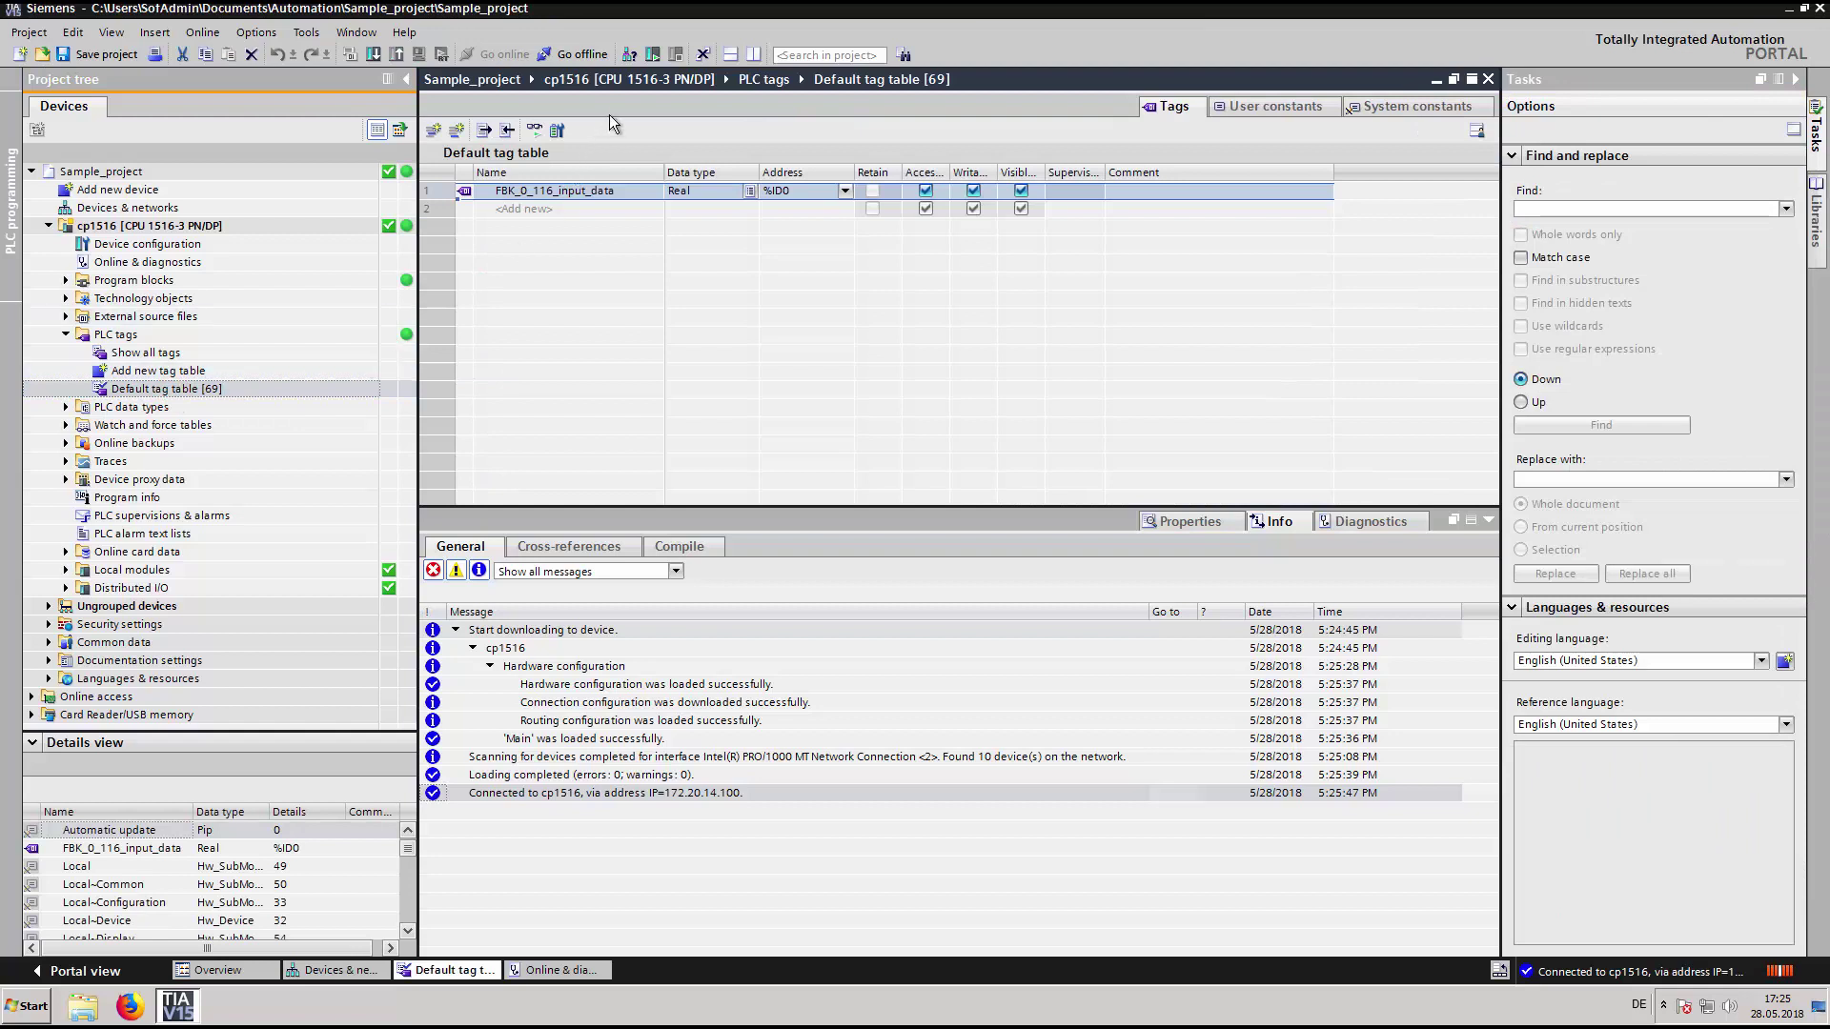
Switch cp1516 to RUN and monitor FBK_0_116_input_data, reading 77.0.
{"action": "left_click", "coordinate": [651, 55]}
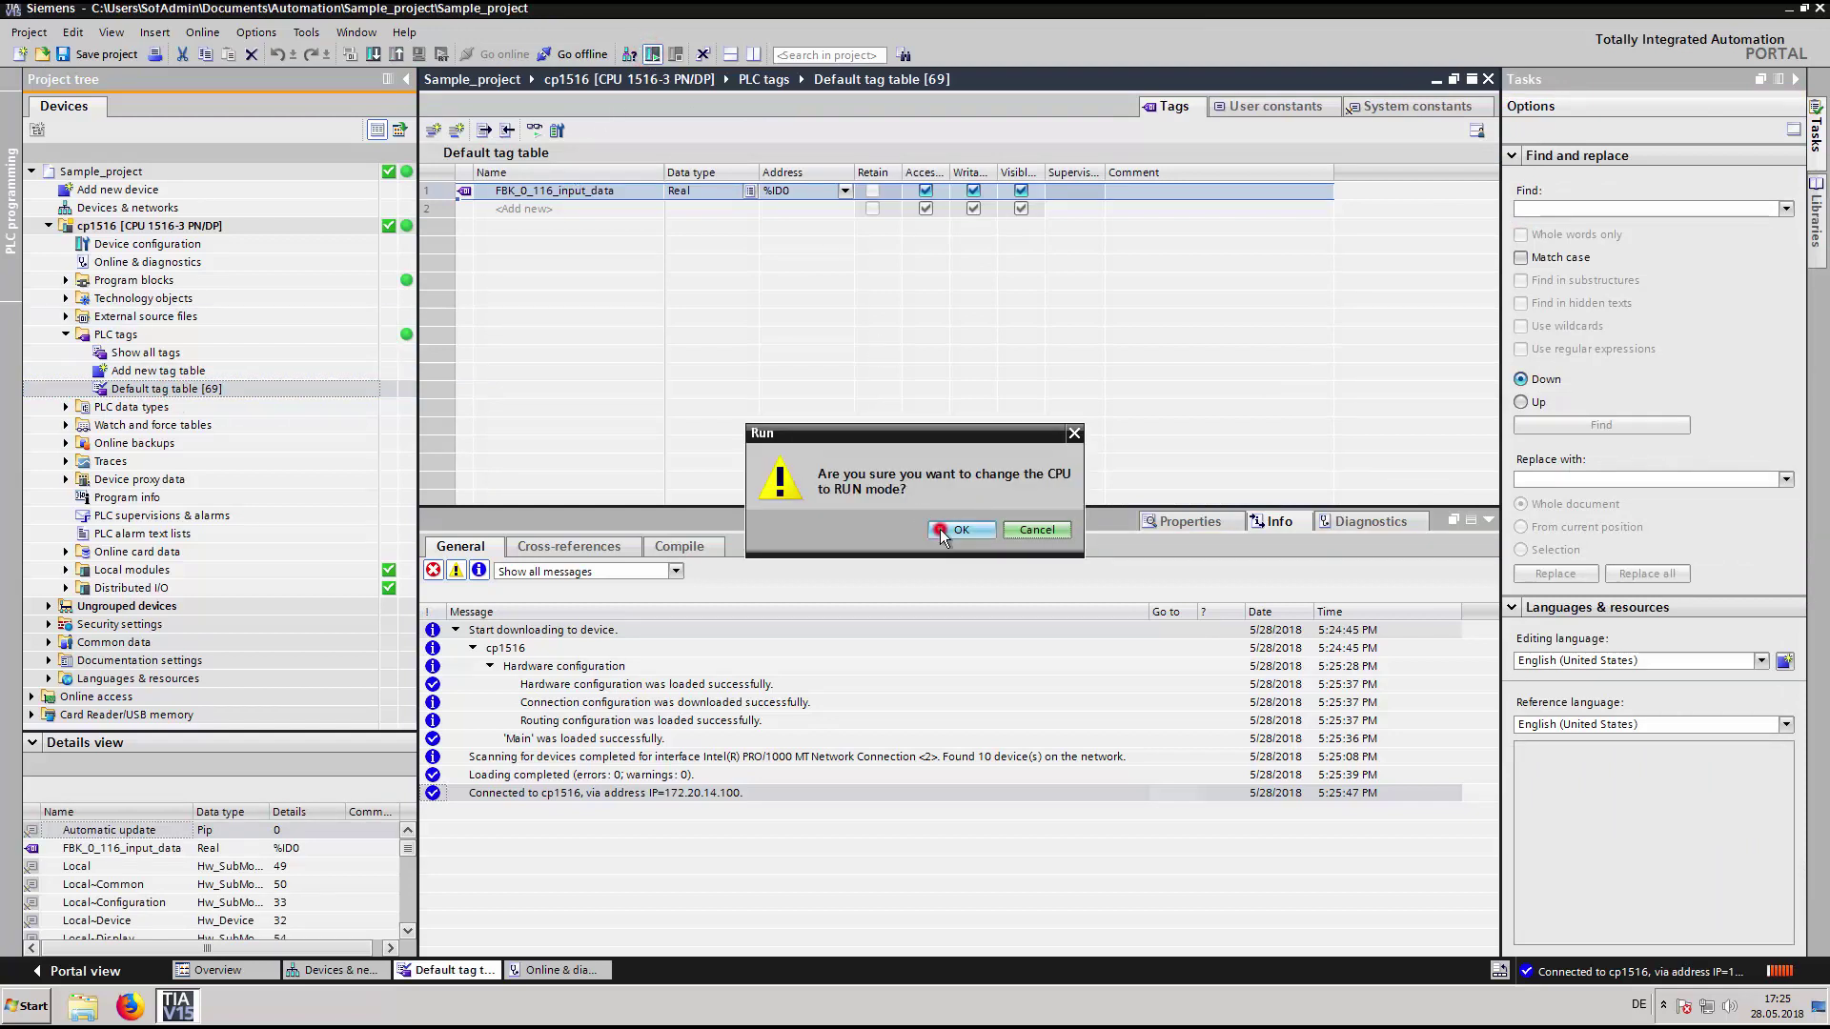
{"action": "left_click", "coordinate": [951, 530]}
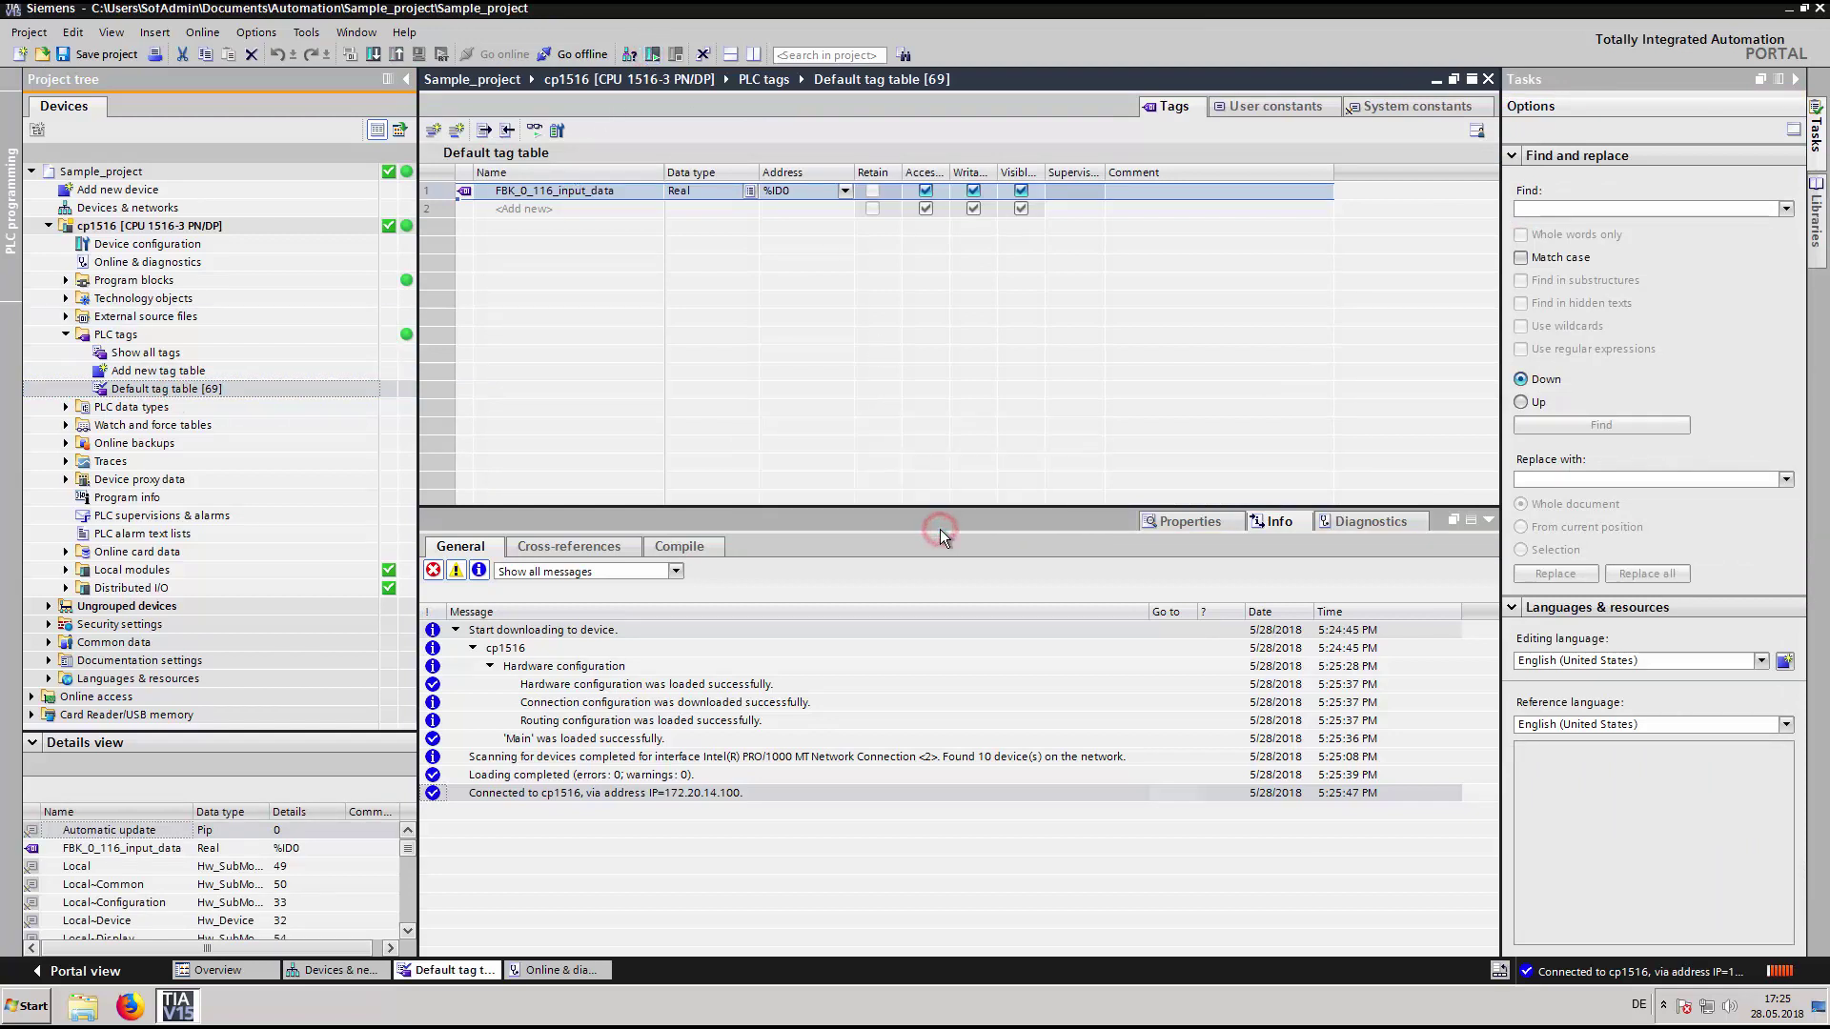
{"action": "left_click", "coordinate": [534, 133]}
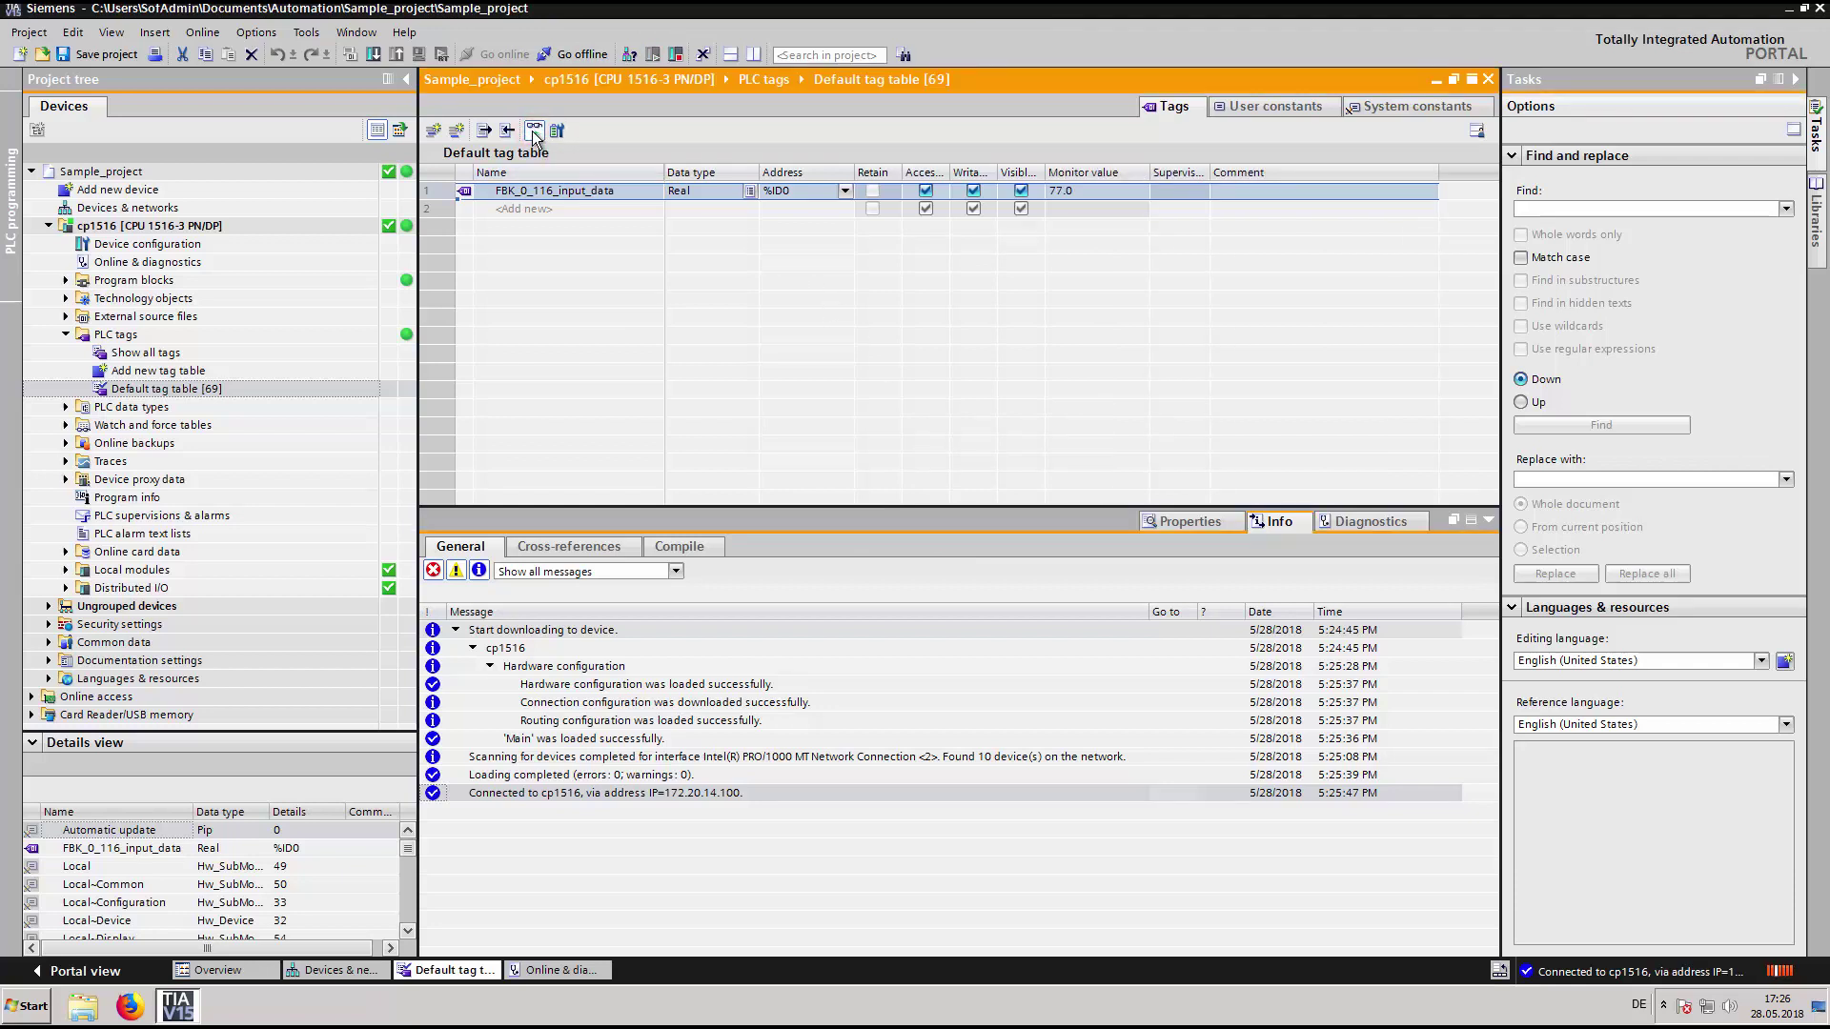